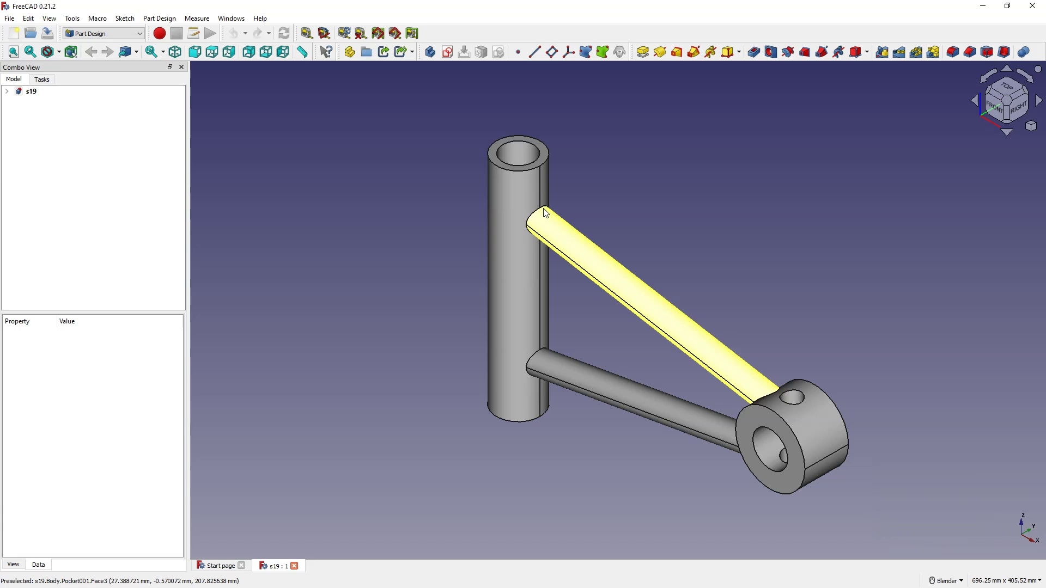
{"action": "left_click", "coordinate": [373, 230]}
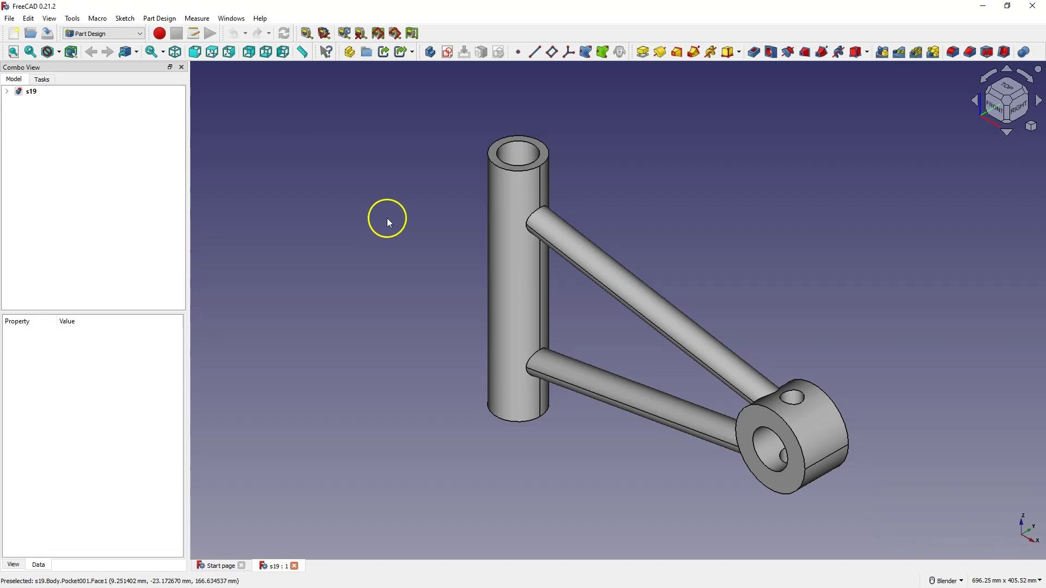
{"action": "left_click", "coordinate": [428, 339]}
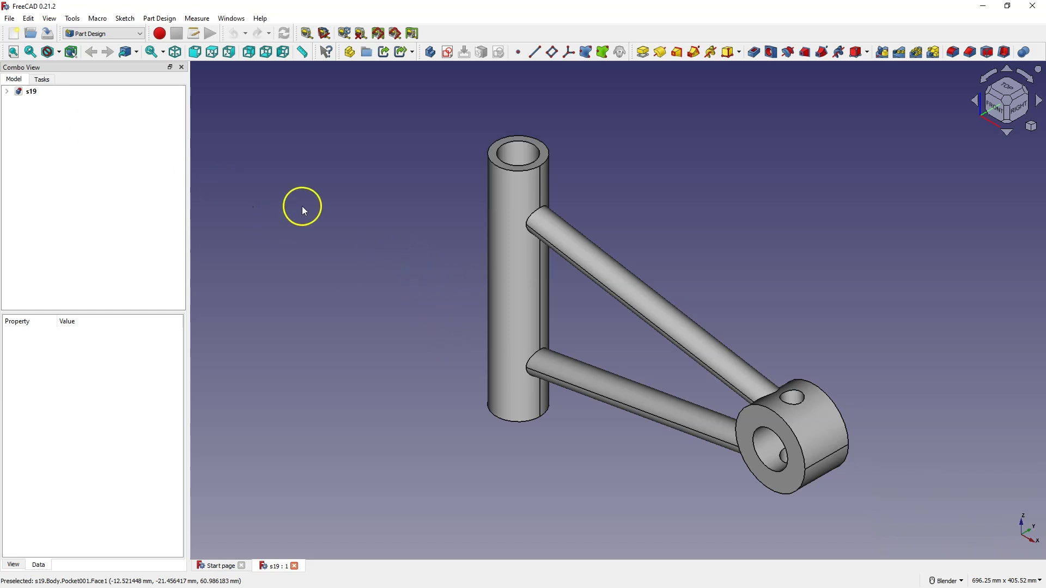
Step: Create a new document and start a sketch on the XY plane
{"action": "left_click", "coordinate": [16, 34]}
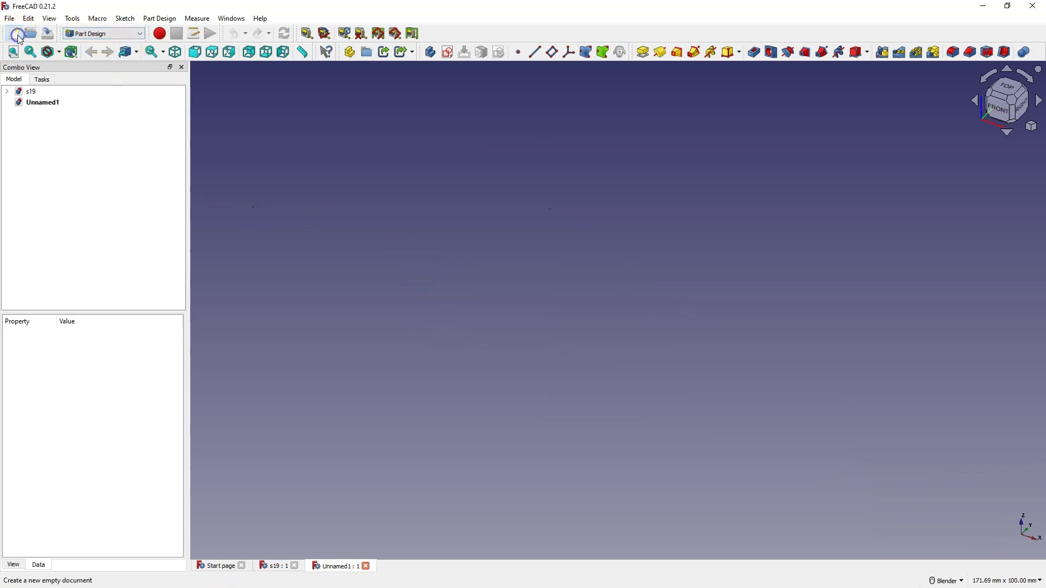
{"action": "left_click", "coordinate": [645, 256]}
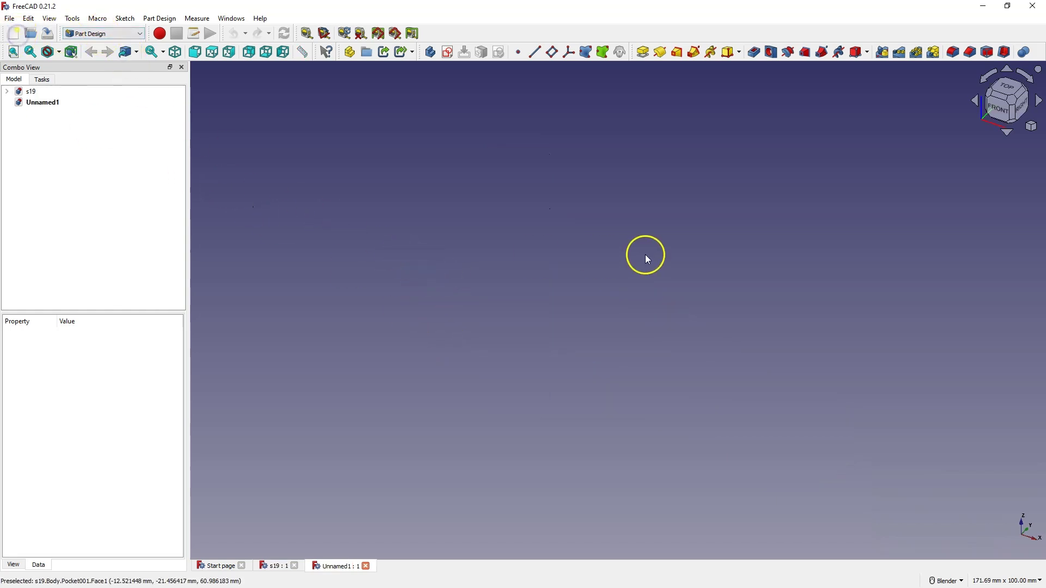
{"action": "left_click", "coordinate": [447, 55]}
{"action": "left_click", "coordinate": [570, 191]}
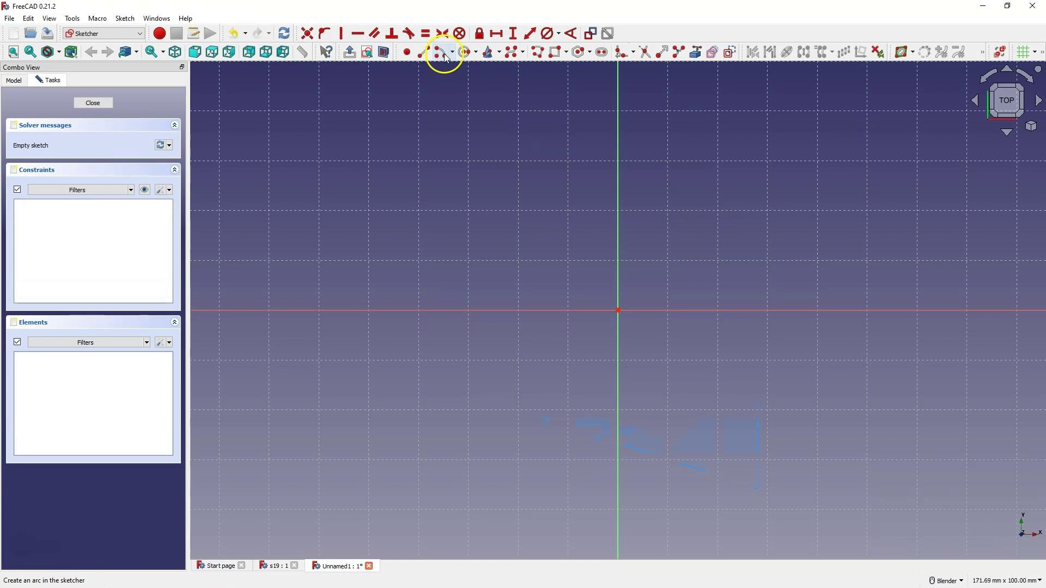
Step: Sketch two concentric circles centred on the origin, the inner one about 24 mm in diameter and the outer one clearly larger
{"action": "left_click", "coordinate": [464, 52]}
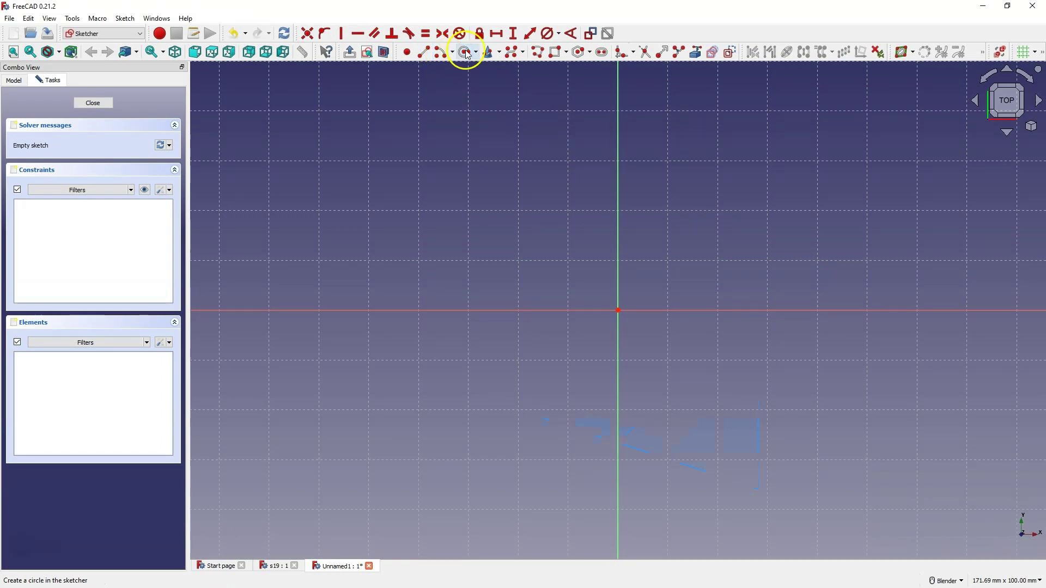
{"action": "left_click", "coordinate": [618, 310]}
{"action": "left_click", "coordinate": [664, 347]}
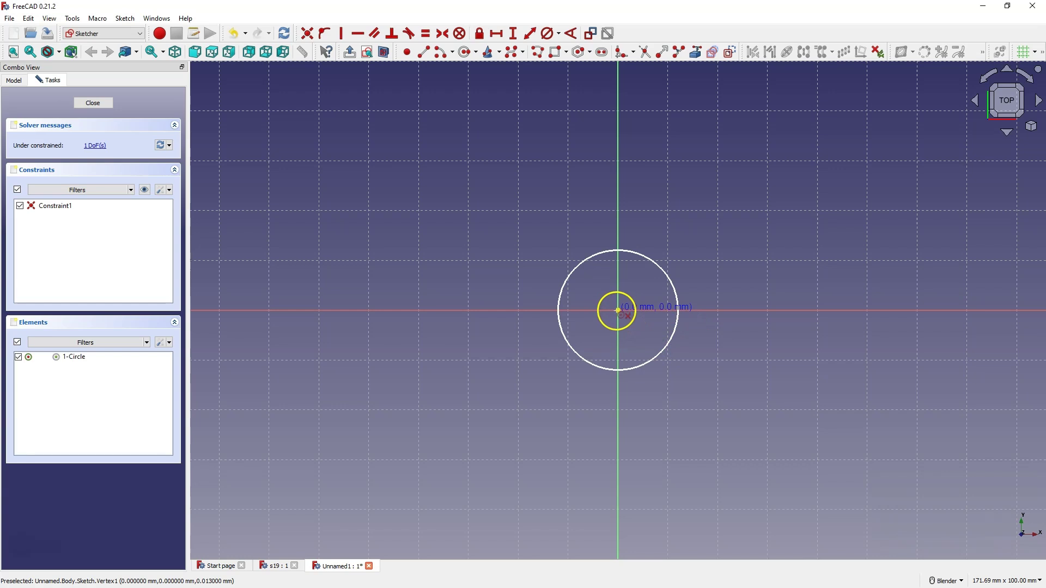
{"action": "left_click", "coordinate": [617, 311]}
{"action": "left_click", "coordinate": [754, 372]}
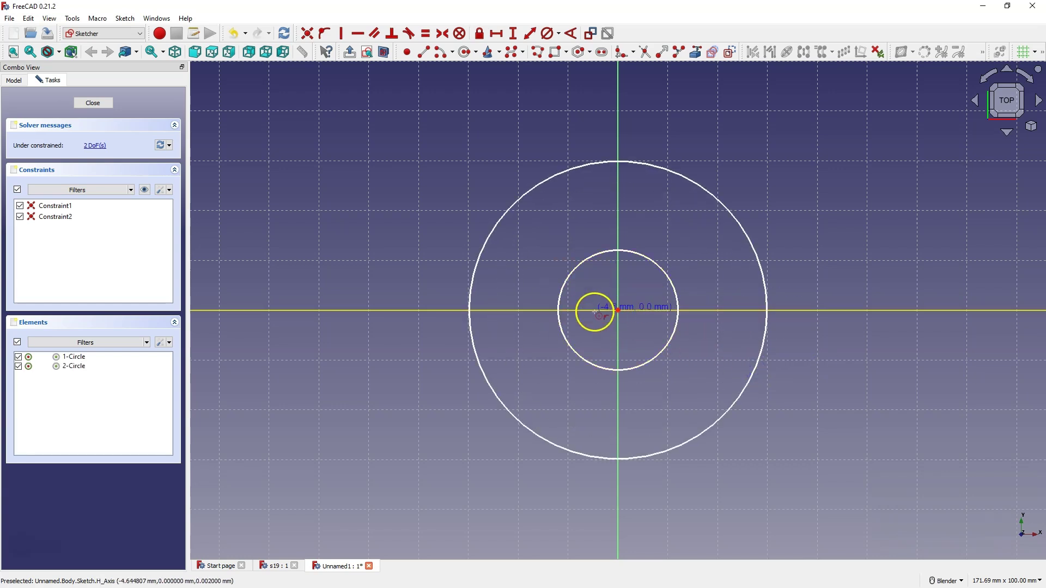
{"action": "right_click", "coordinate": [616, 309]}
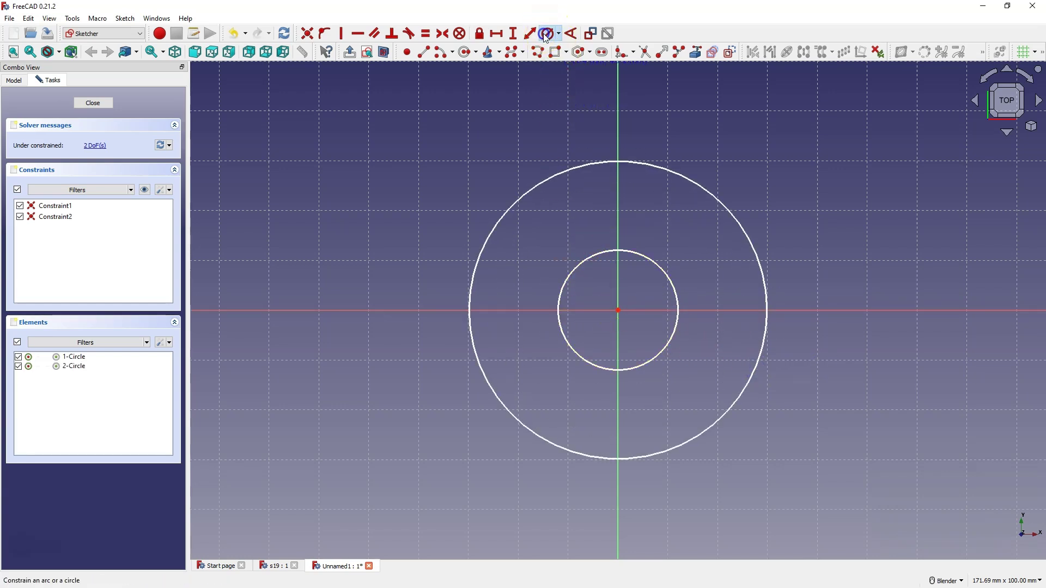
Step: Constrain the inner circle's diameter to 30 mm and the outer circle's diameter to 50 mm
{"action": "left_click", "coordinate": [546, 33]}
{"action": "left_click", "coordinate": [656, 257]}
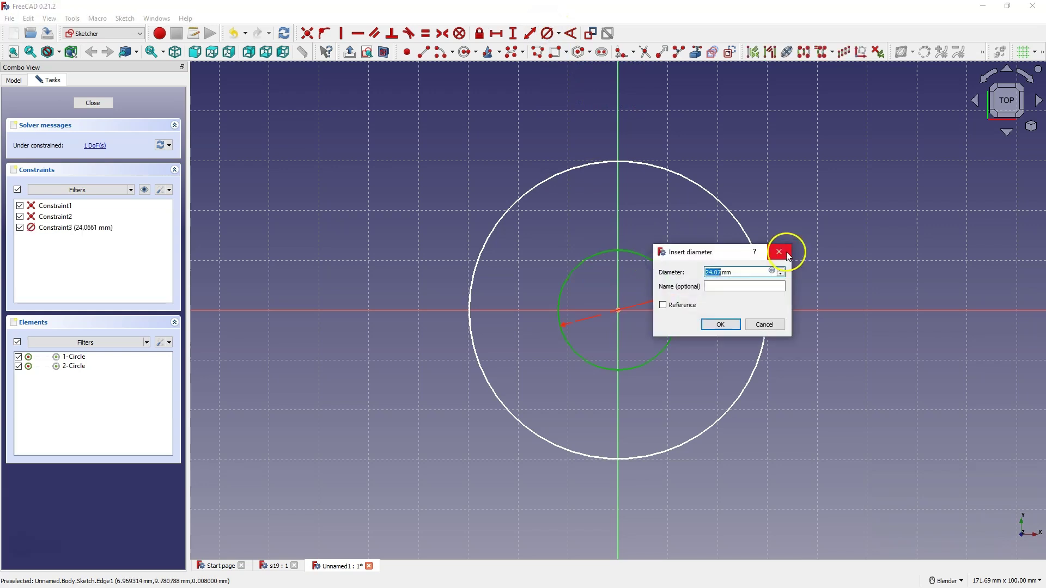
{"action": "type", "text": "30"}
{"action": "key", "text": "Return"}
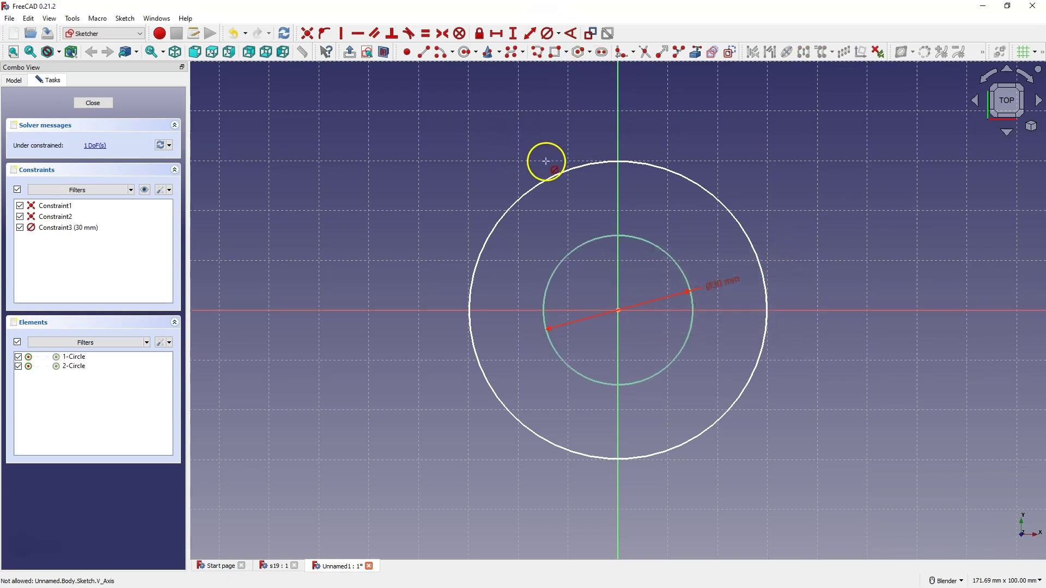
{"action": "left_click", "coordinate": [552, 176]}
{"action": "type", "text": "50"}
{"action": "key", "text": "Return"}
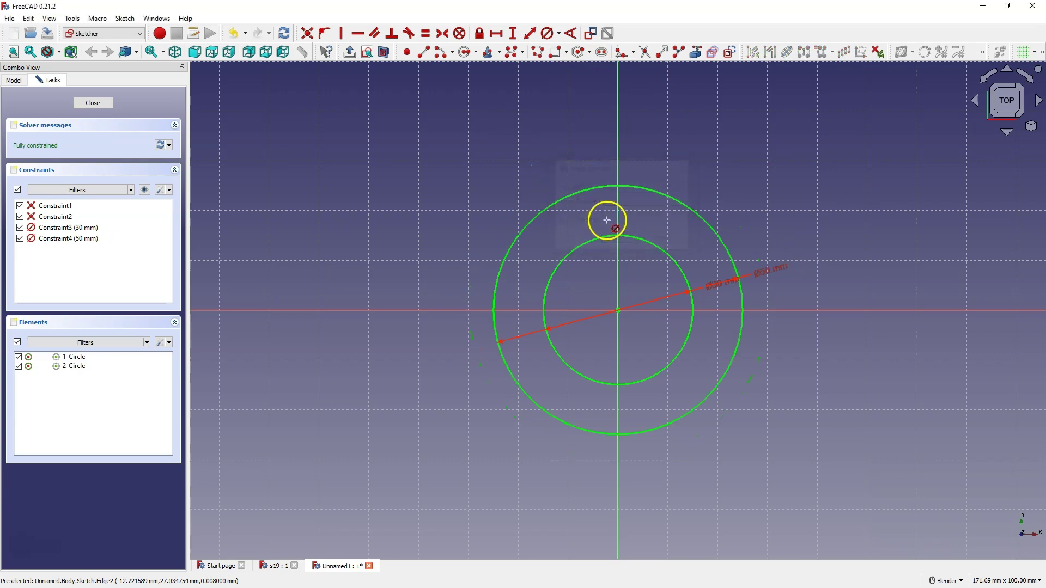
Step: Close the sketch and pad the ring profile to a length of 250 mm
{"action": "left_click", "coordinate": [93, 103]}
{"action": "left_click", "coordinate": [643, 52]}
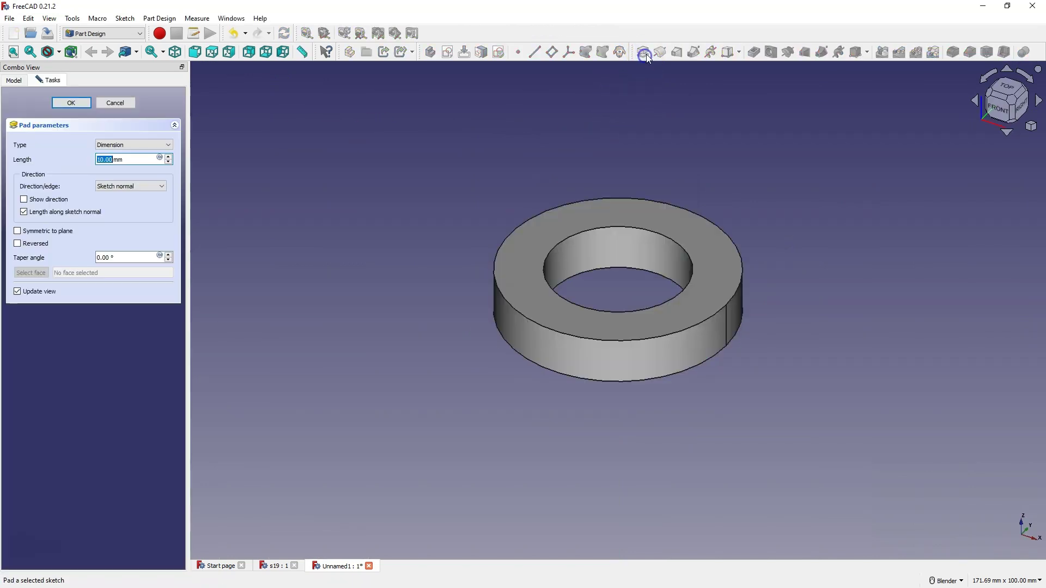
{"action": "type", "text": "250"}
{"action": "key", "text": "Return"}
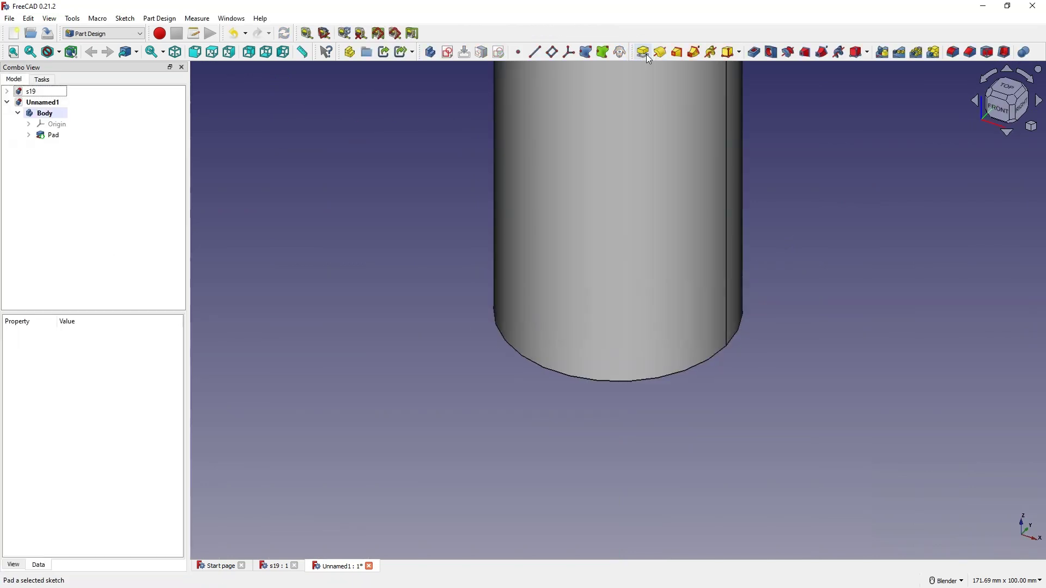
{"action": "scroll", "coordinate": [728, 322], "scroll_direction": "down", "scroll_amount": 5}
{"action": "scroll", "coordinate": [778, 305], "scroll_direction": "up", "scroll_amount": 3}
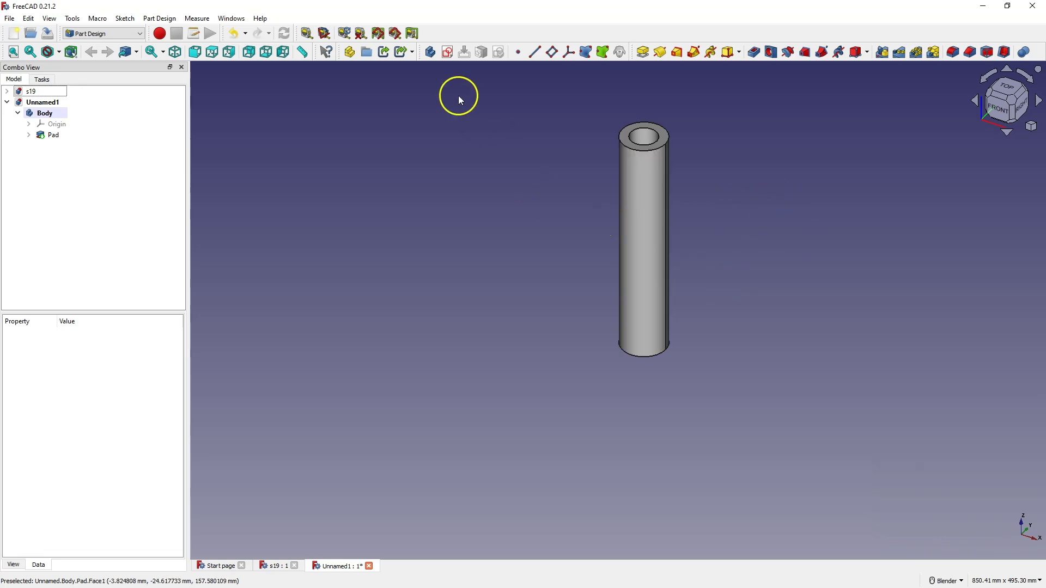
Step: Start a sketch on the XZ plane and link the tube's top and bottom edges as external geometry
{"action": "left_click", "coordinate": [448, 52]}
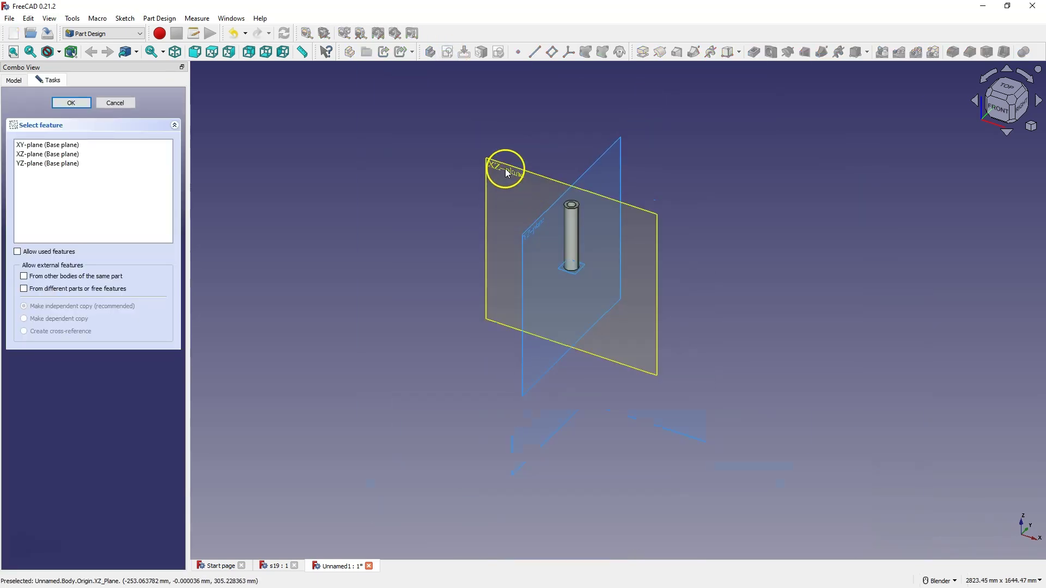
{"action": "left_click", "coordinate": [505, 169]}
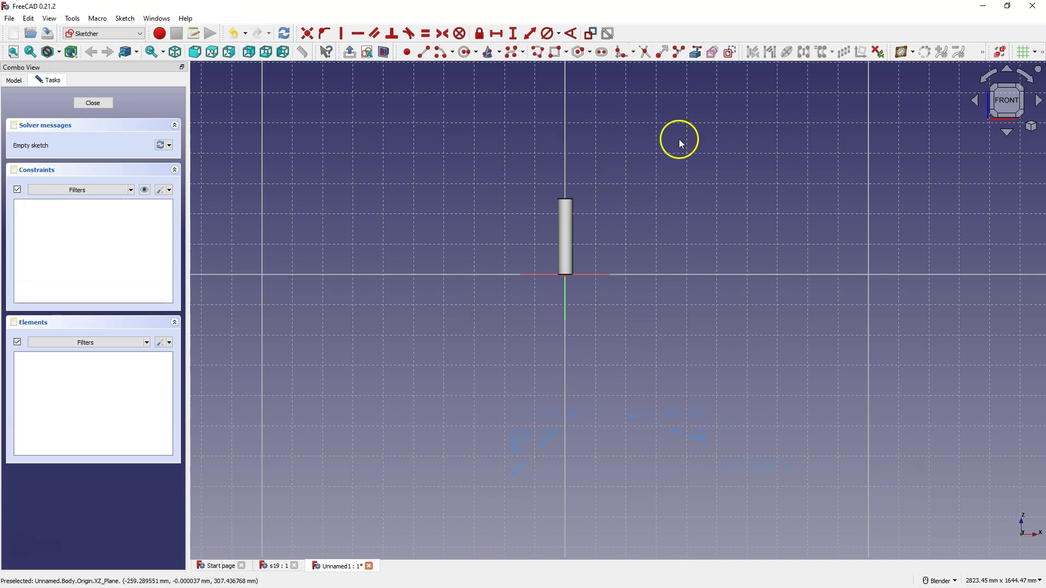
{"action": "scroll", "coordinate": [577, 205], "scroll_direction": "up", "scroll_amount": 3}
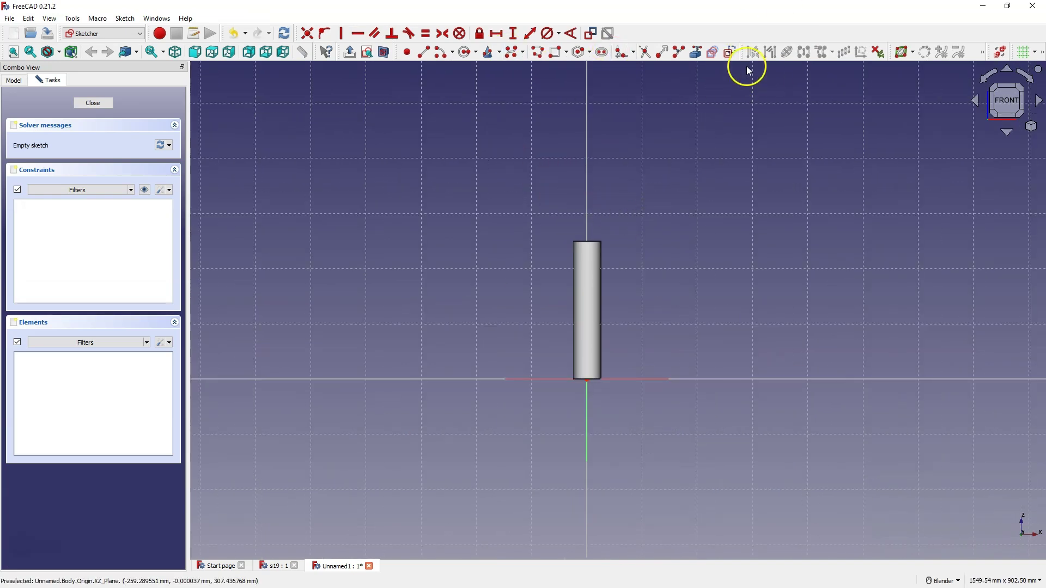
{"action": "left_click", "coordinate": [697, 52]}
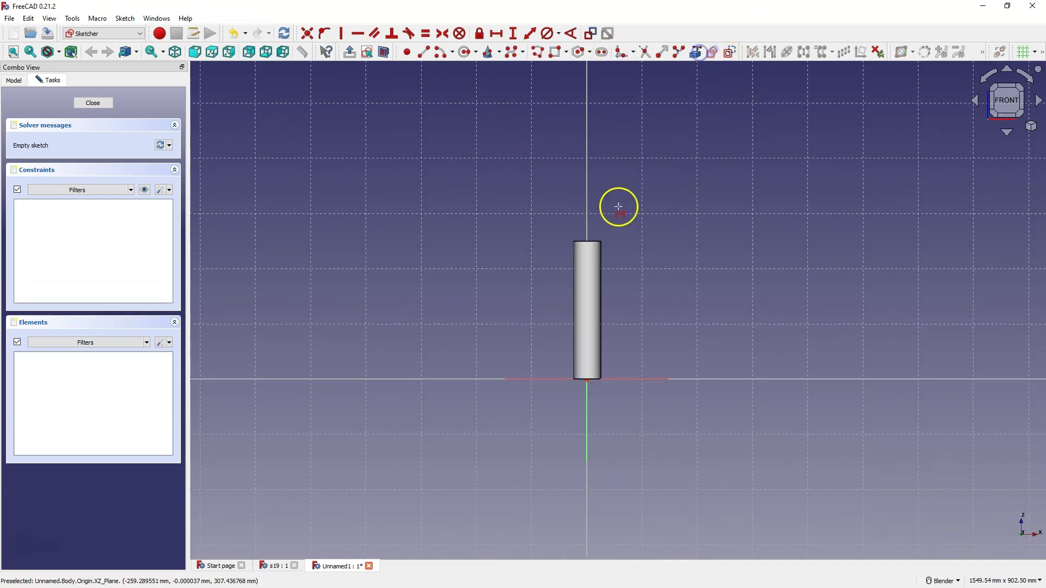
{"action": "left_click", "coordinate": [592, 241]}
{"action": "left_click", "coordinate": [583, 380]}
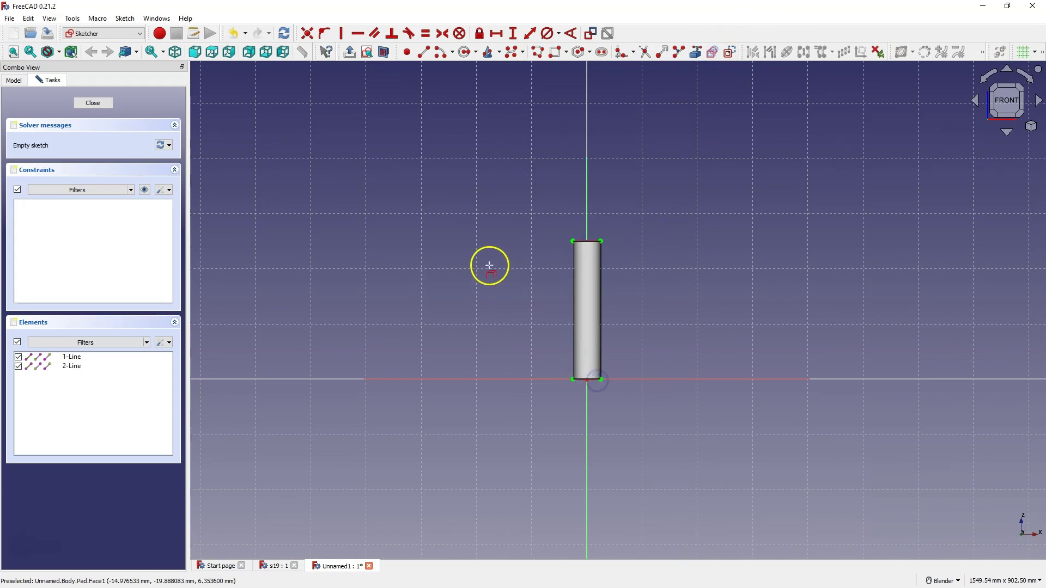
Step: Draw two separate converging lines from the tube's right side, the upper sloping down to about (243, 149) mm and the lower sloping up
{"action": "left_click", "coordinate": [424, 52]}
{"action": "left_click", "coordinate": [601, 268]}
{"action": "left_click", "coordinate": [722, 296]}
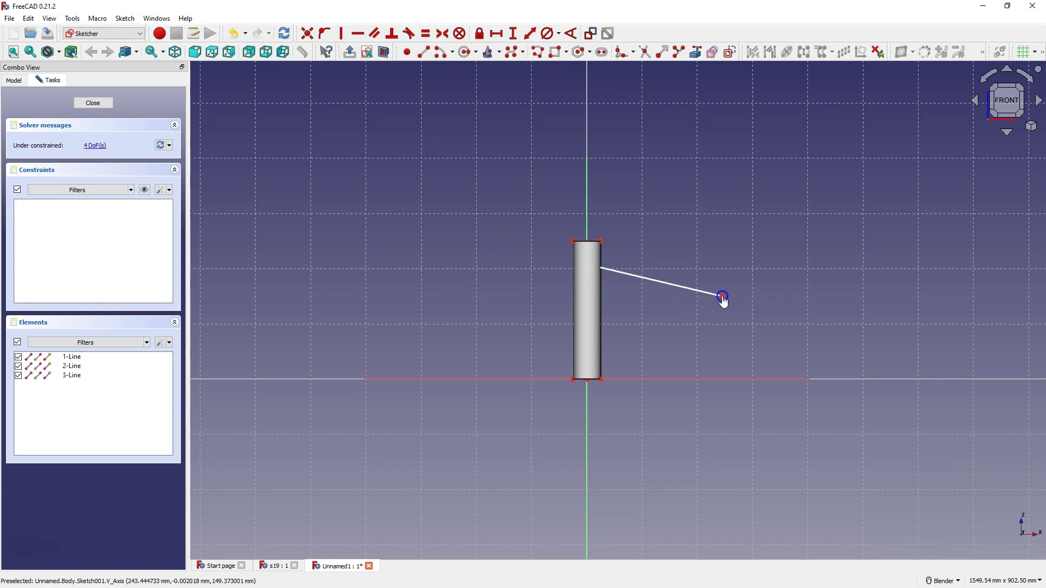
{"action": "left_click", "coordinate": [599, 344]}
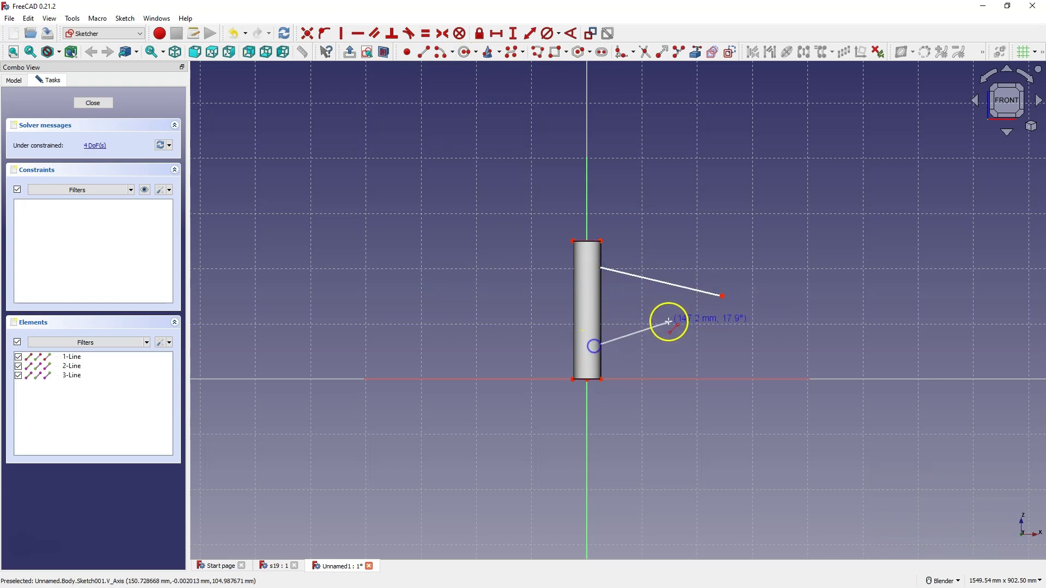
{"action": "left_click", "coordinate": [697, 314]}
Step: Switch the sketch to section view so the tube is cut at the sketch plane, and end line drawing
{"action": "left_click", "coordinate": [126, 18]}
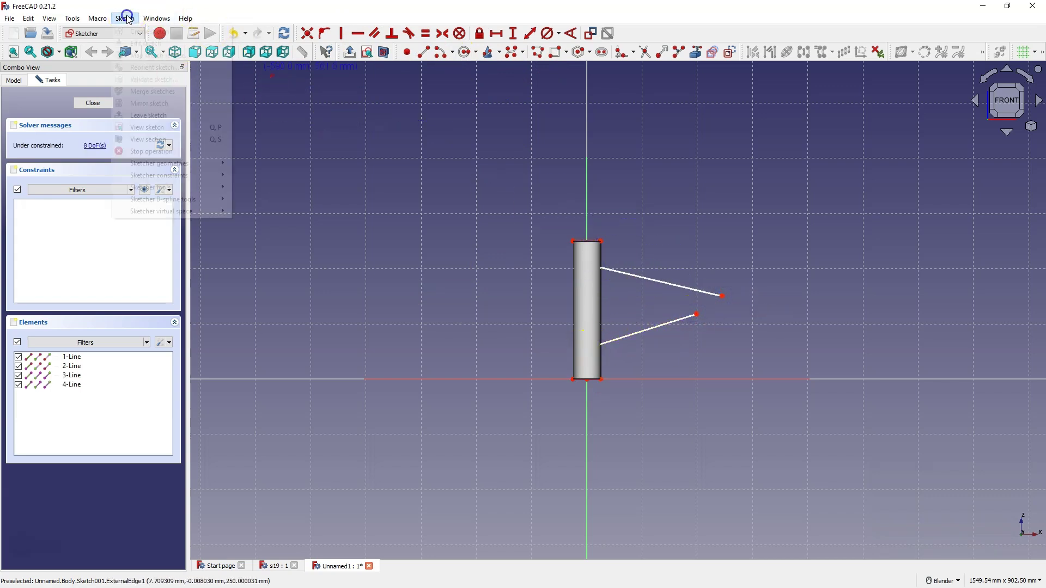
{"action": "left_click", "coordinate": [160, 140]}
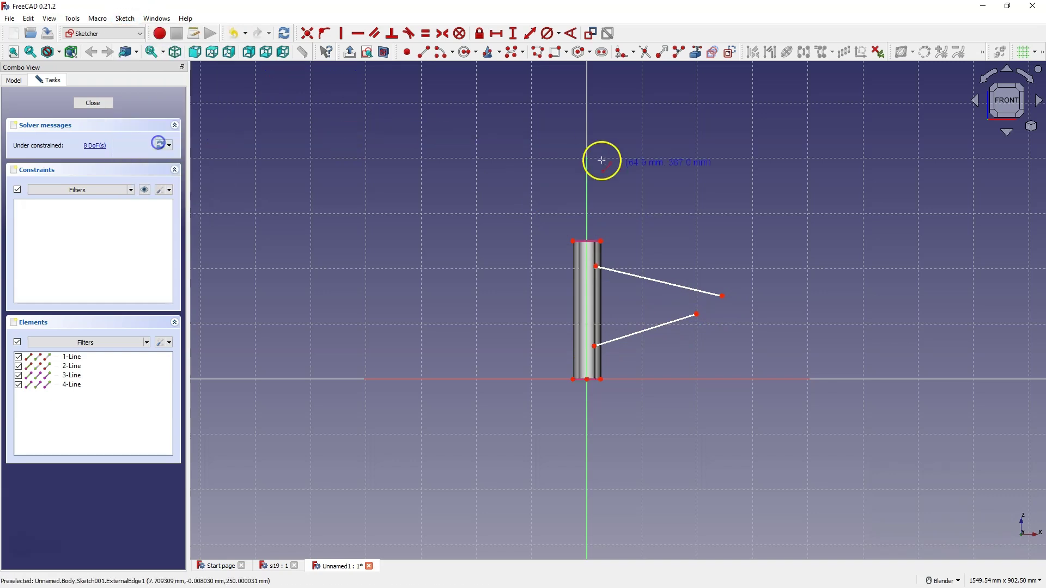
{"action": "right_click", "coordinate": [630, 211]}
Step: Constrain the tube-side endpoints of both angled lines onto the vertical axis with point-on-object constraints
{"action": "scroll", "coordinate": [610, 239], "scroll_direction": "up", "scroll_amount": 5}
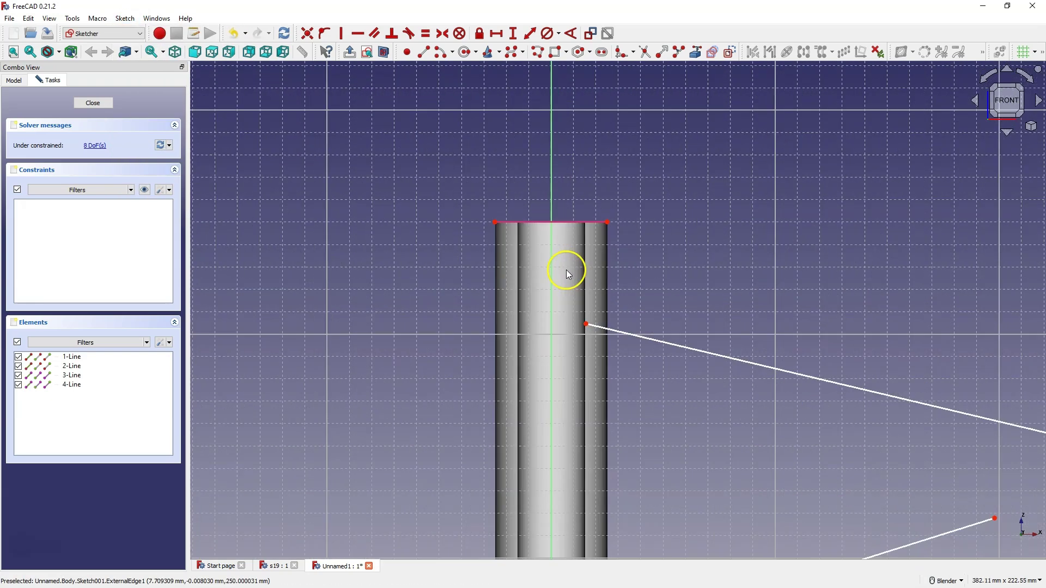
{"action": "left_click", "coordinate": [586, 324]}
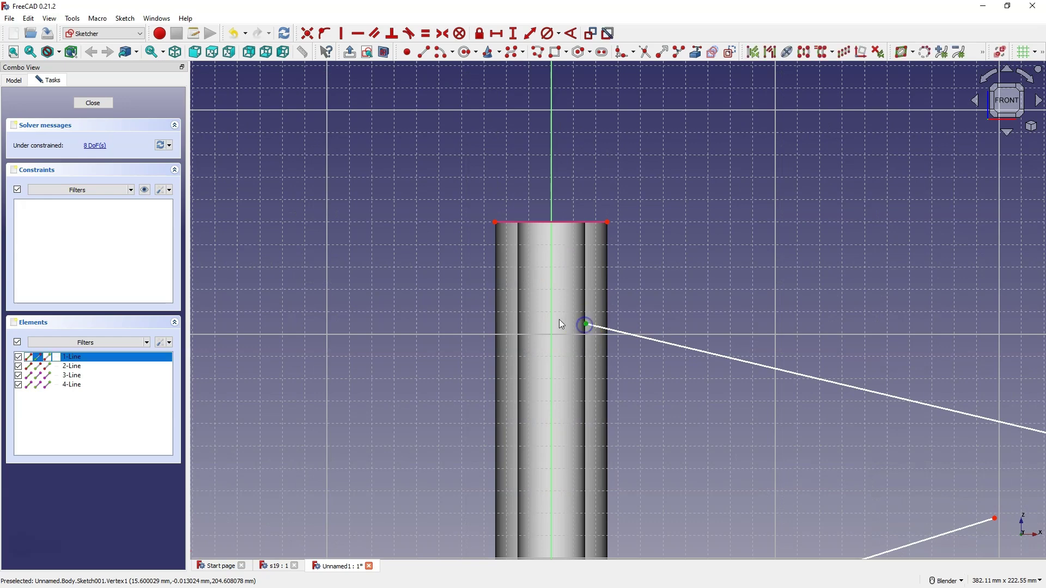
{"action": "left_click", "coordinate": [307, 34]}
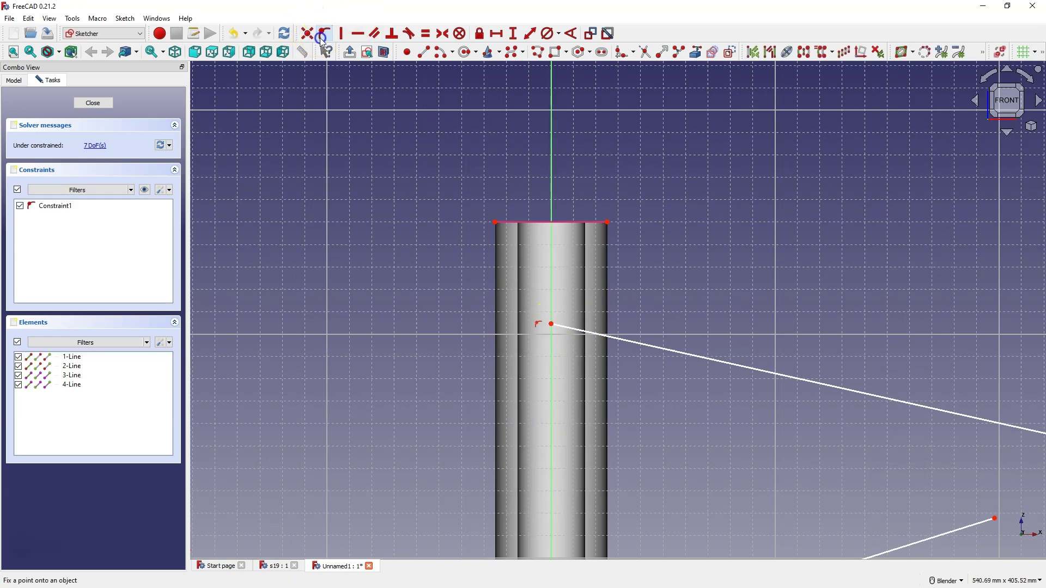
{"action": "scroll", "coordinate": [603, 162], "scroll_direction": "down", "scroll_amount": 4}
{"action": "left_click", "coordinate": [594, 342]}
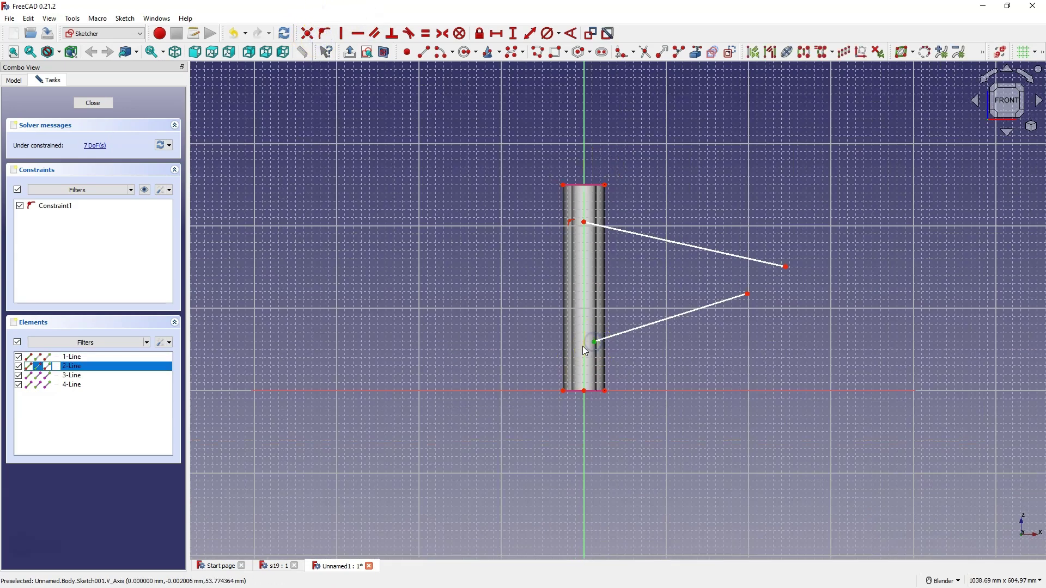
{"action": "left_click", "coordinate": [325, 35]}
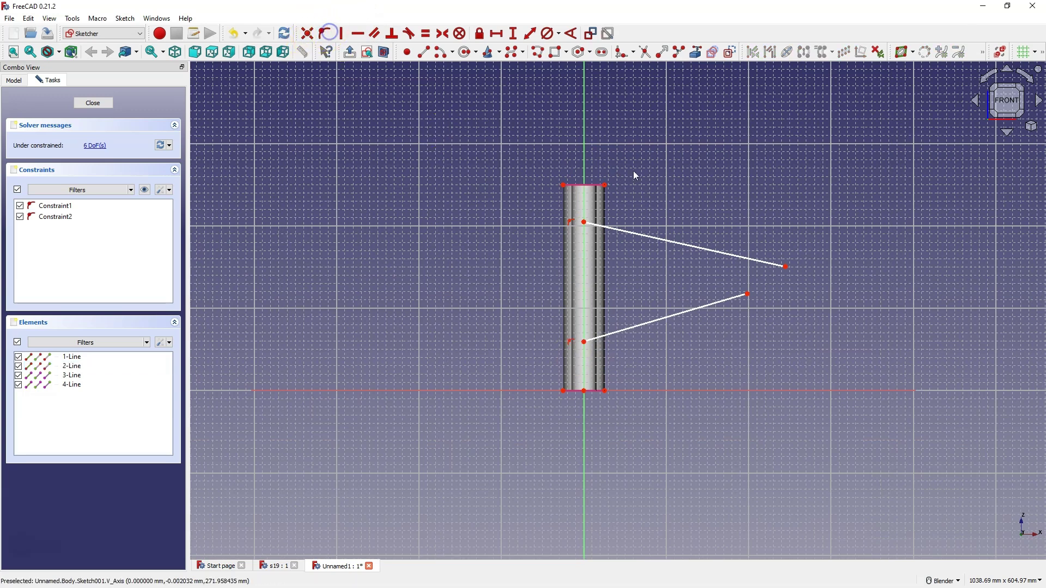
Step: Set the vertical distance from the tube's top edge to the upper line's axis endpoint to 50 mm
{"action": "left_click", "coordinate": [513, 33]}
{"action": "left_click", "coordinate": [604, 185]}
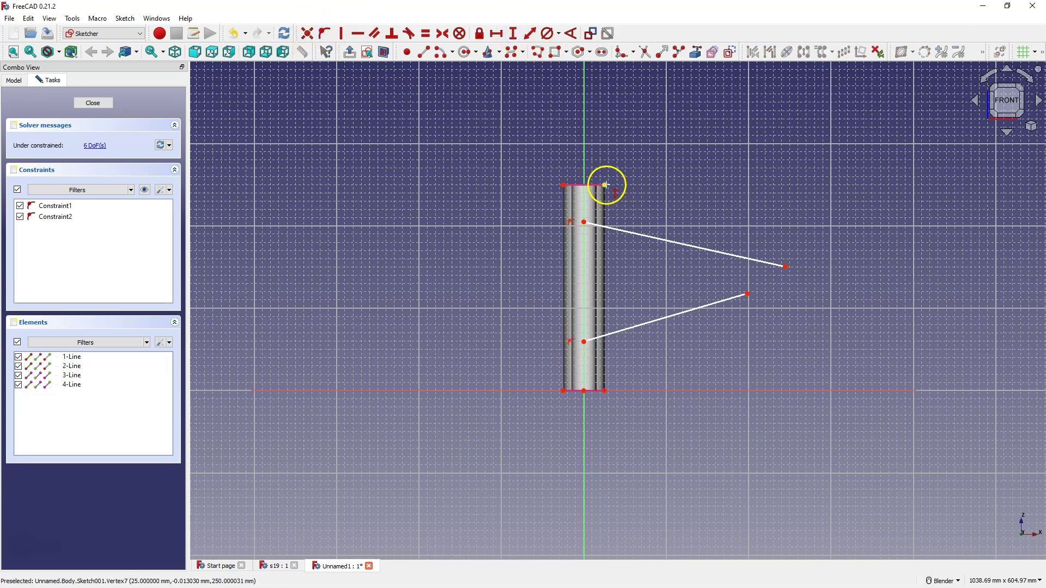
{"action": "left_click", "coordinate": [584, 222]}
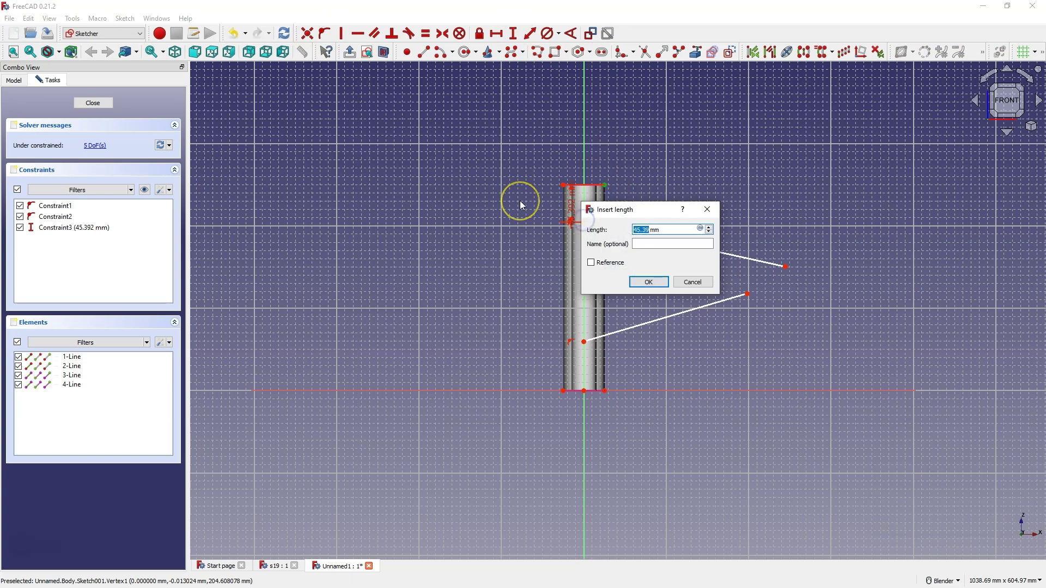
{"action": "type", "text": "50"}
{"action": "key", "text": "Return"}
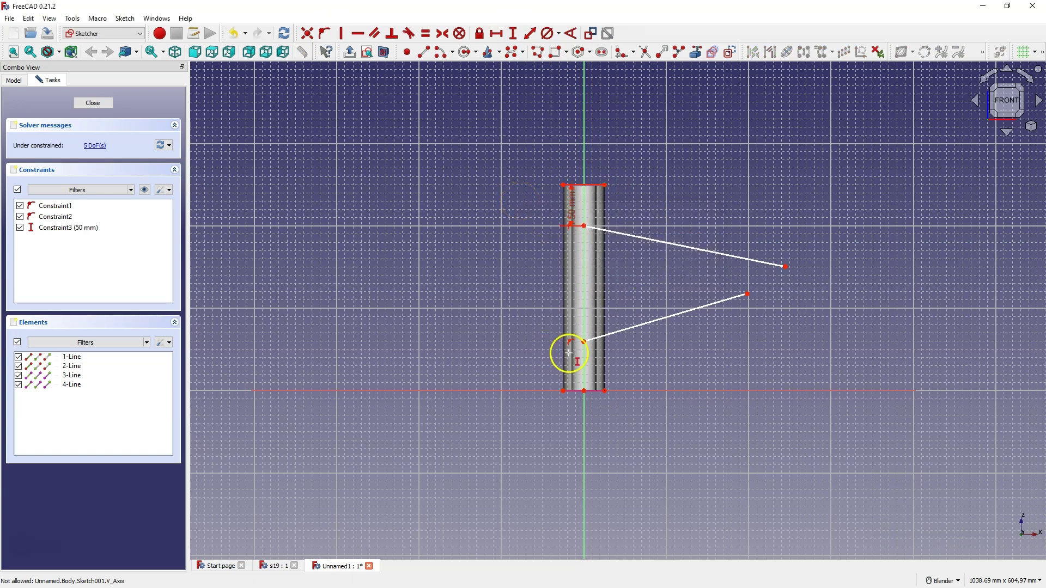
Step: Set the vertical distance from the origin to the lower line's axis endpoint to 50 mm
{"action": "left_click", "coordinate": [584, 342]}
{"action": "left_click", "coordinate": [584, 391]}
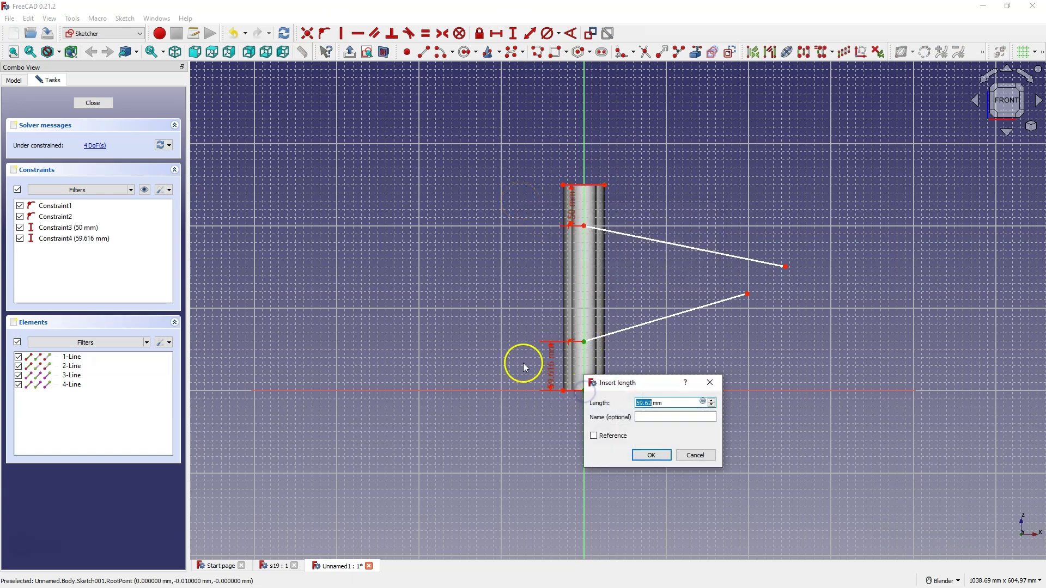
{"action": "type", "text": "50"}
{"action": "key", "text": "Return"}
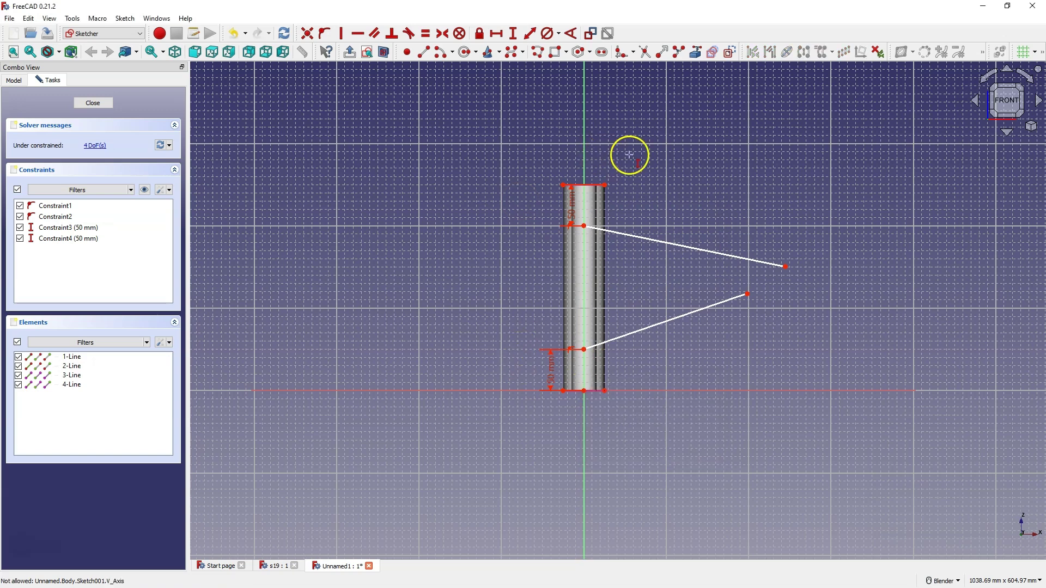
Step: Constrain the length of both the upper and lower angled lines to 300 mm
{"action": "left_click", "coordinate": [529, 34]}
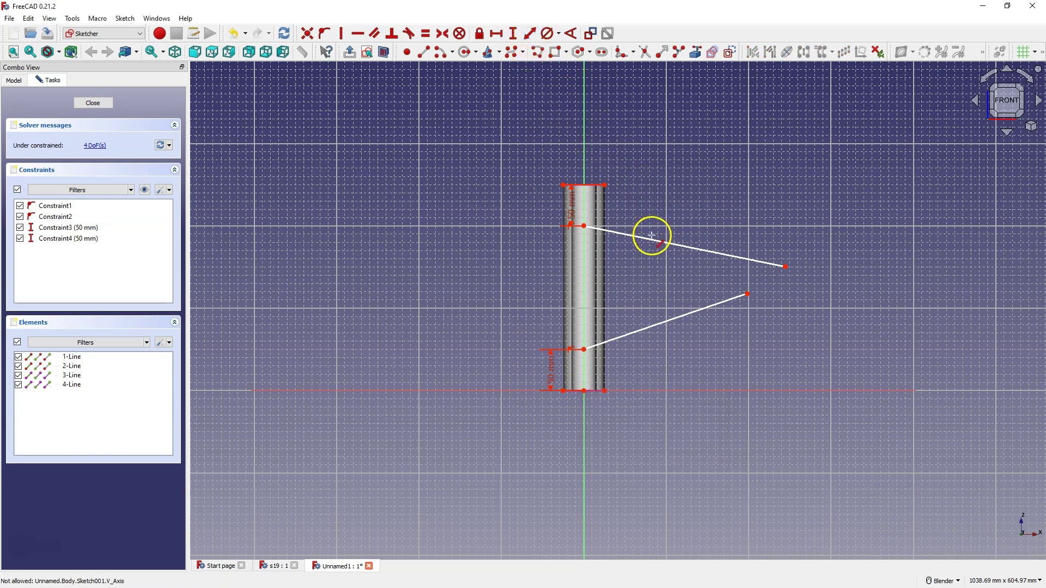
{"action": "left_click", "coordinate": [652, 238]}
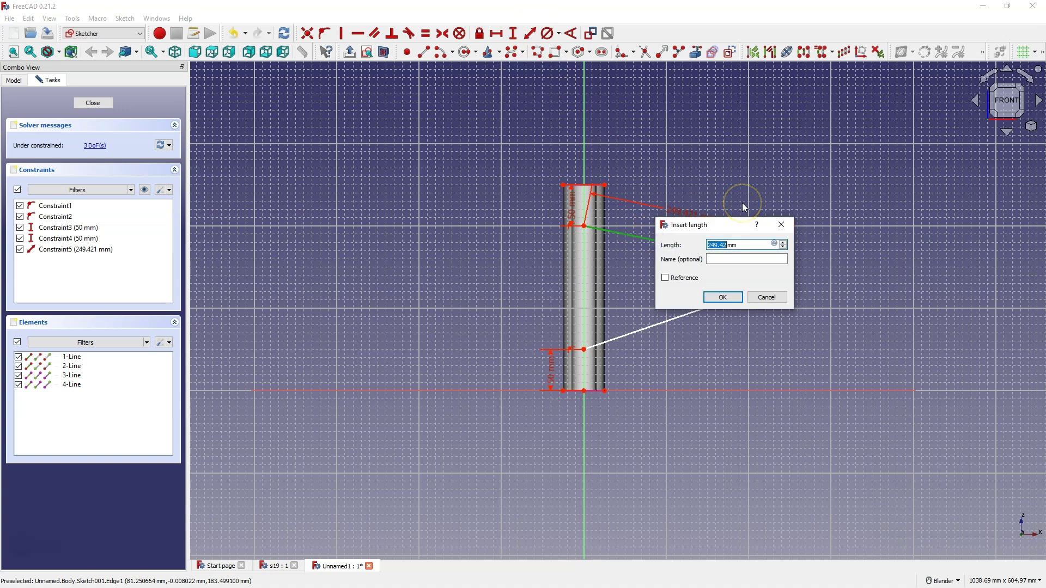
{"action": "type", "text": "300"}
{"action": "key", "text": "Return"}
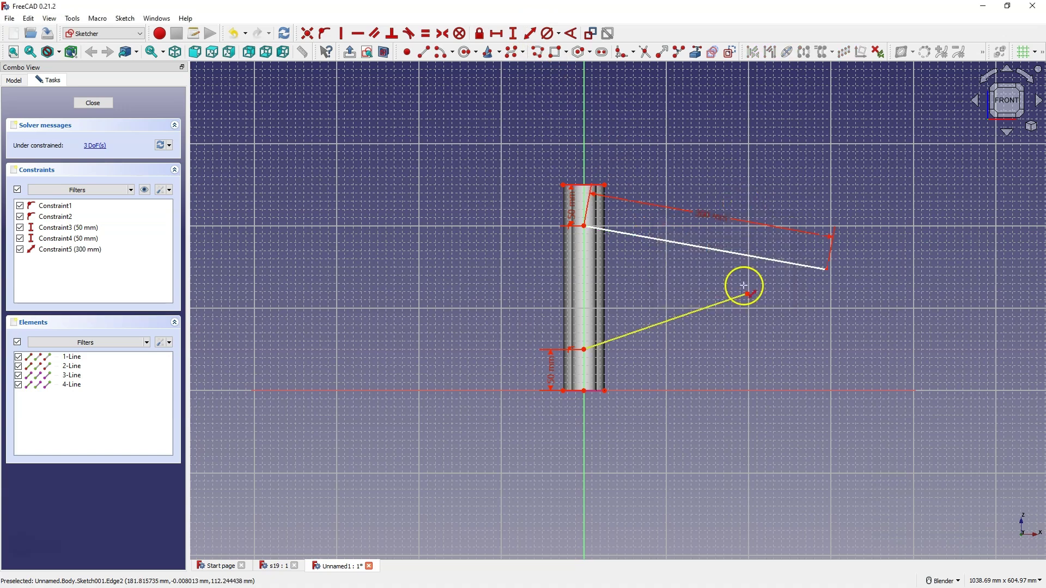
{"action": "left_click", "coordinate": [671, 320]}
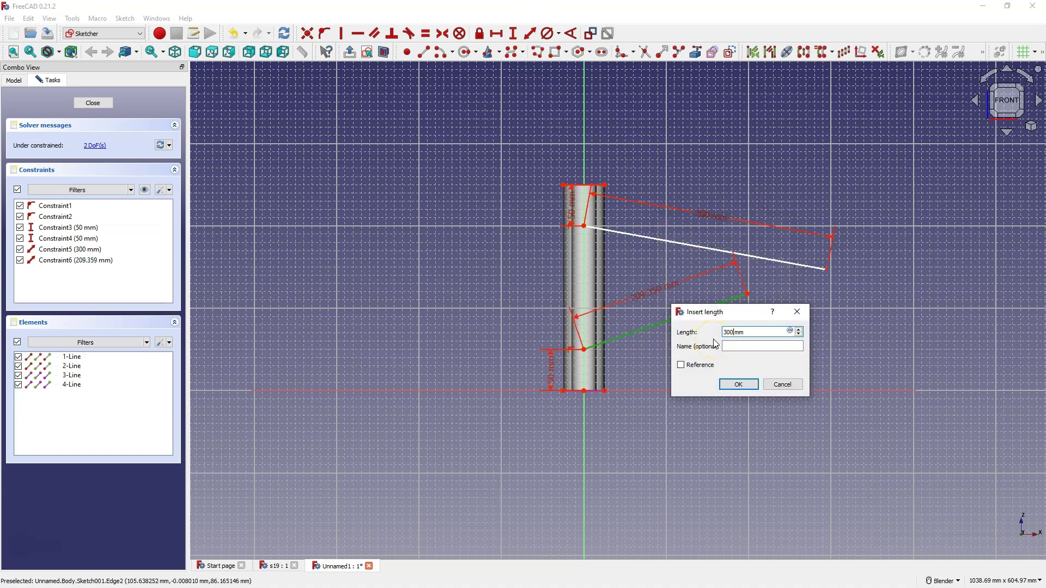
{"action": "key", "text": "Return"}
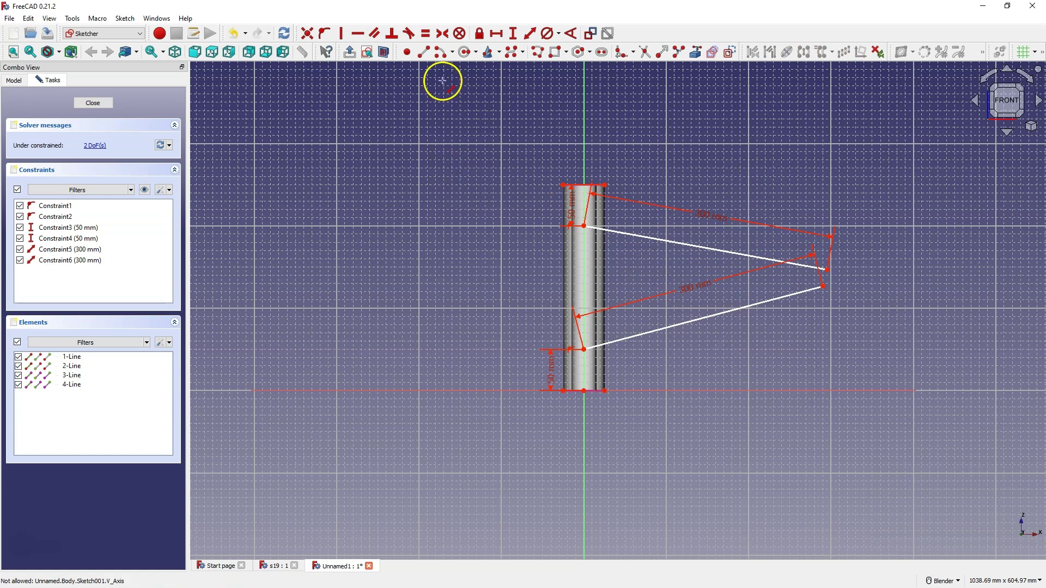
Step: Draw a horizontal construction line about 401 mm long between the angled lines, moving the lower line's free end below it
{"action": "left_click", "coordinate": [425, 53]}
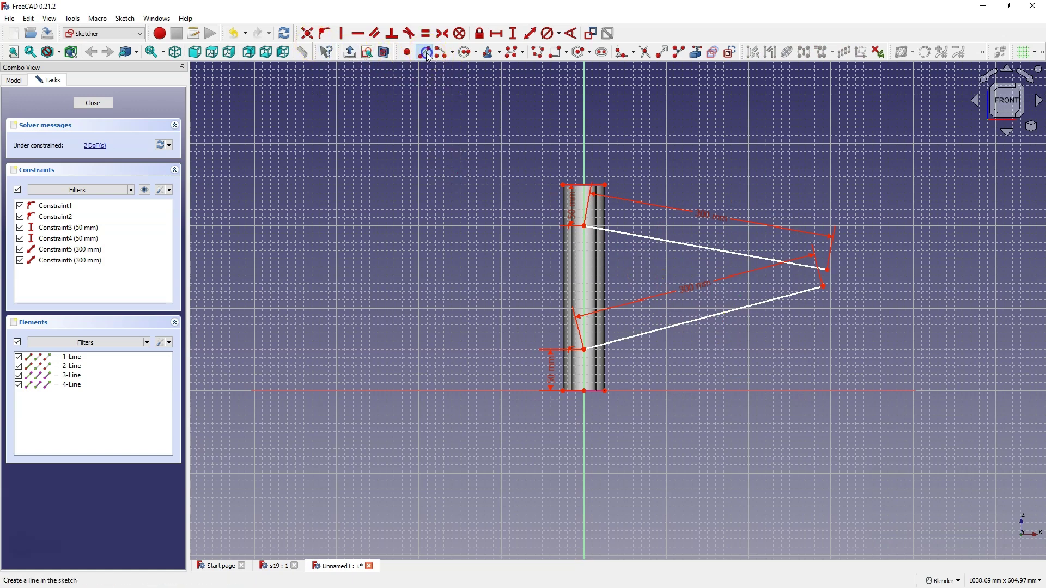
{"action": "left_click", "coordinate": [543, 289]}
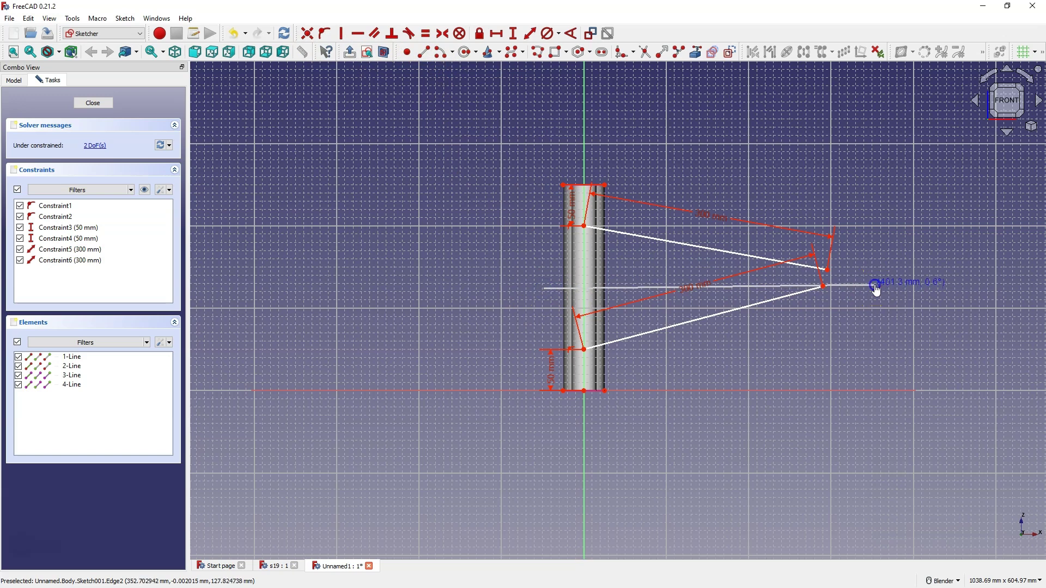
{"action": "left_click", "coordinate": [874, 288]}
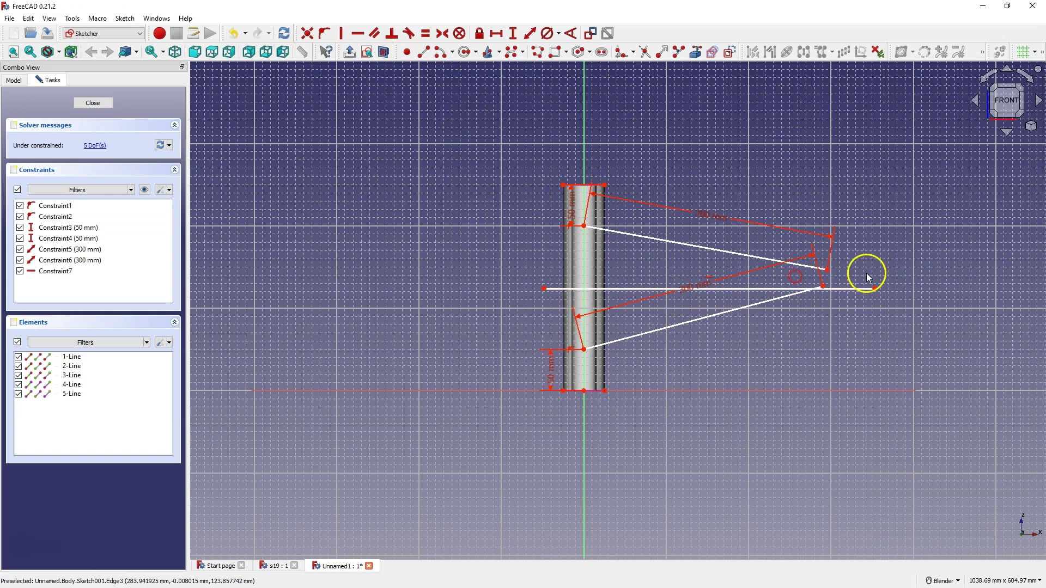
{"action": "left_click_drag", "start_coordinate": [819, 286], "coordinate": [828, 317]}
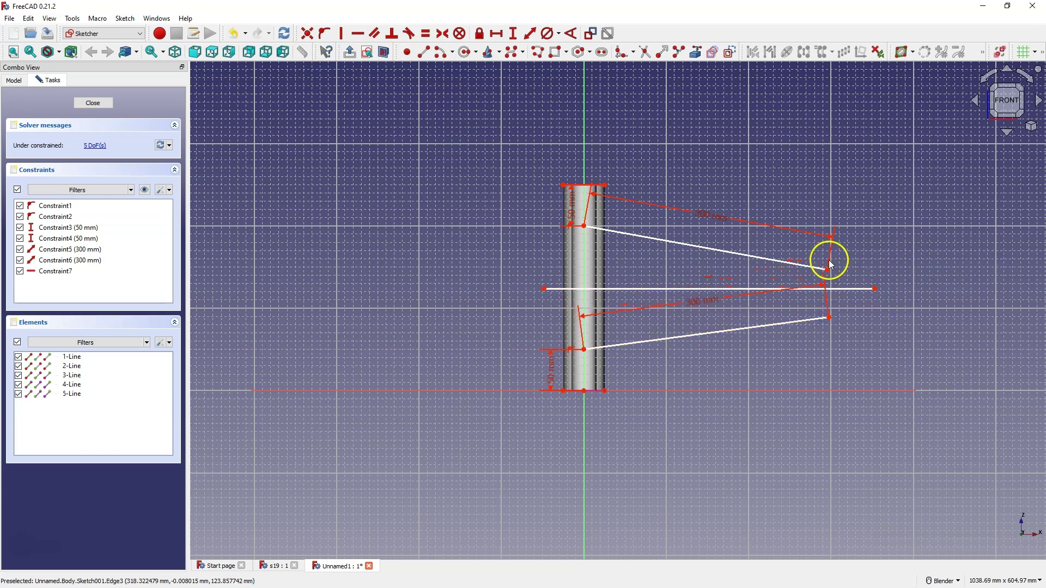
{"action": "left_click", "coordinate": [643, 288]}
{"action": "left_click", "coordinate": [731, 58]}
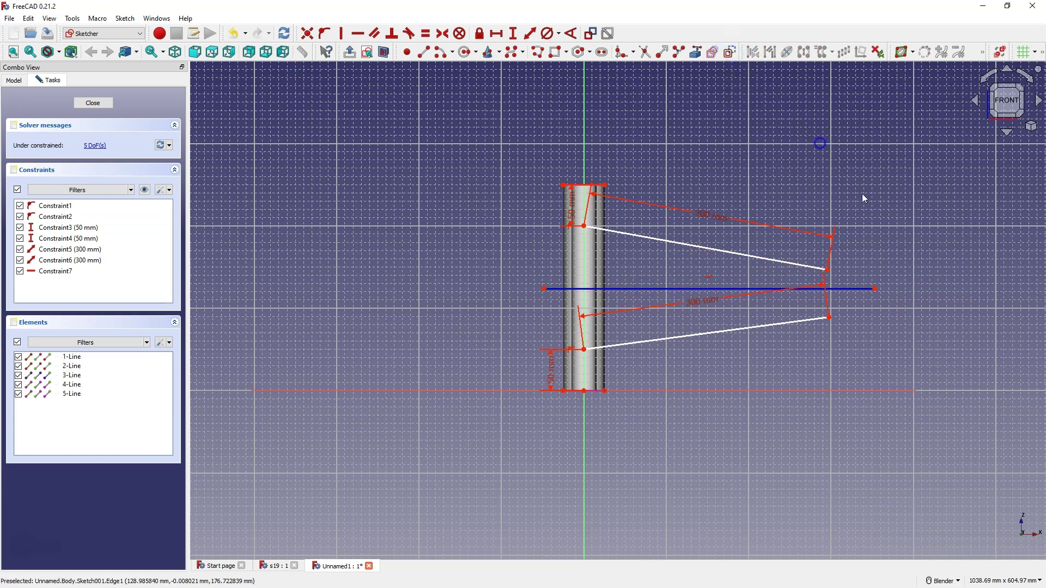
Step: Constrain the free endpoints of the two angled lines to be symmetric about the horizontal construction line
{"action": "left_click", "coordinate": [828, 269]}
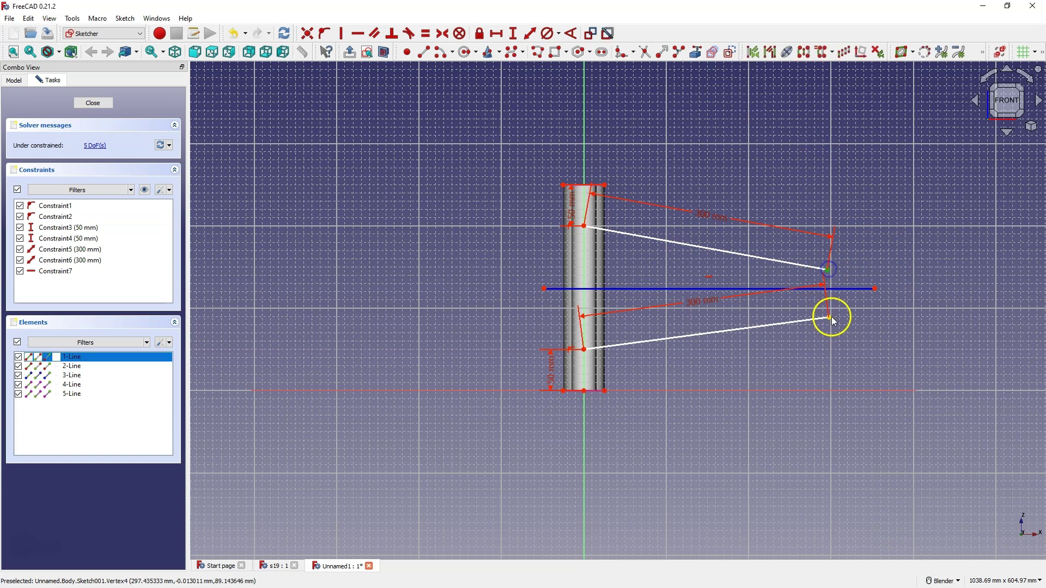
{"action": "left_click", "coordinate": [829, 317]}
{"action": "left_click", "coordinate": [848, 290]}
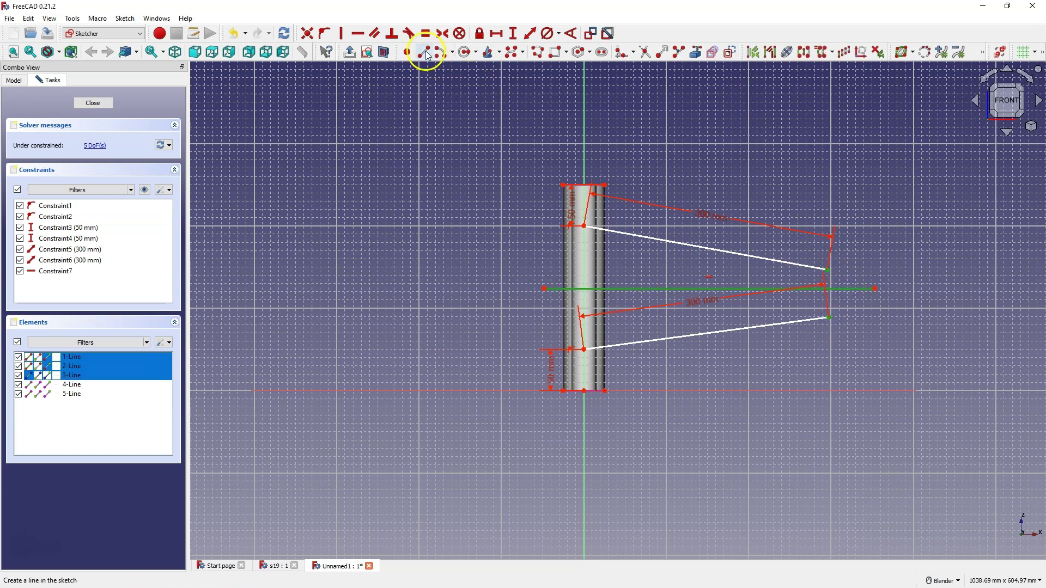
{"action": "left_click", "coordinate": [443, 33]}
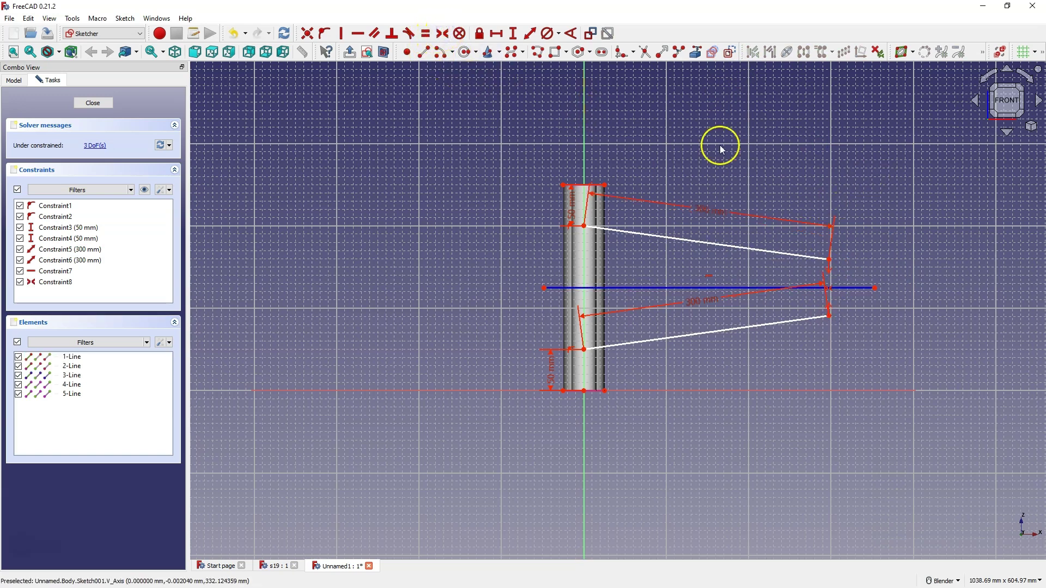
Step: Set the angle between the upper and lower angled lines to 20°
{"action": "left_click", "coordinate": [570, 33]}
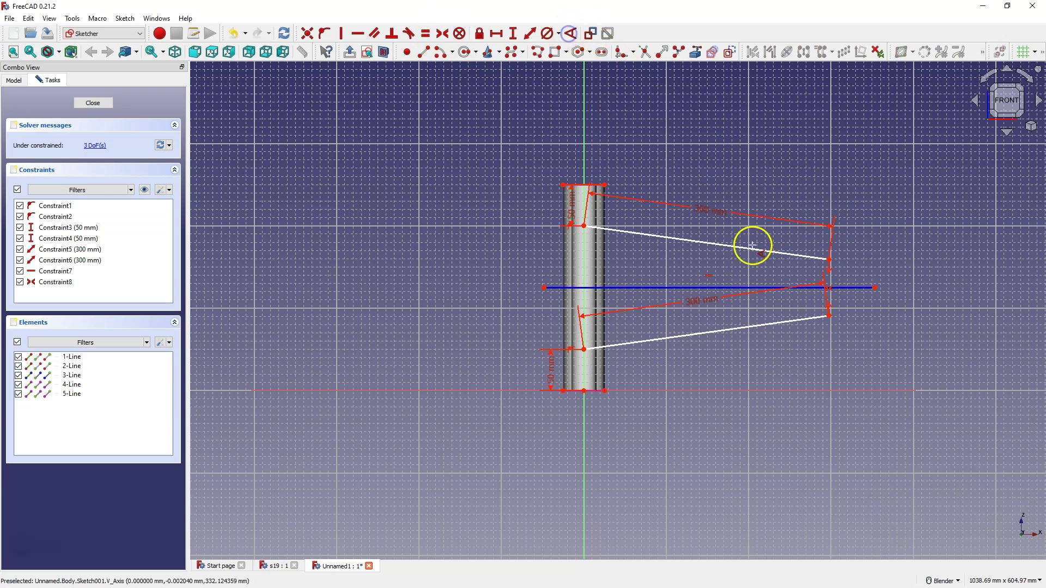
{"action": "left_click", "coordinate": [729, 248]}
{"action": "left_click", "coordinate": [712, 327]}
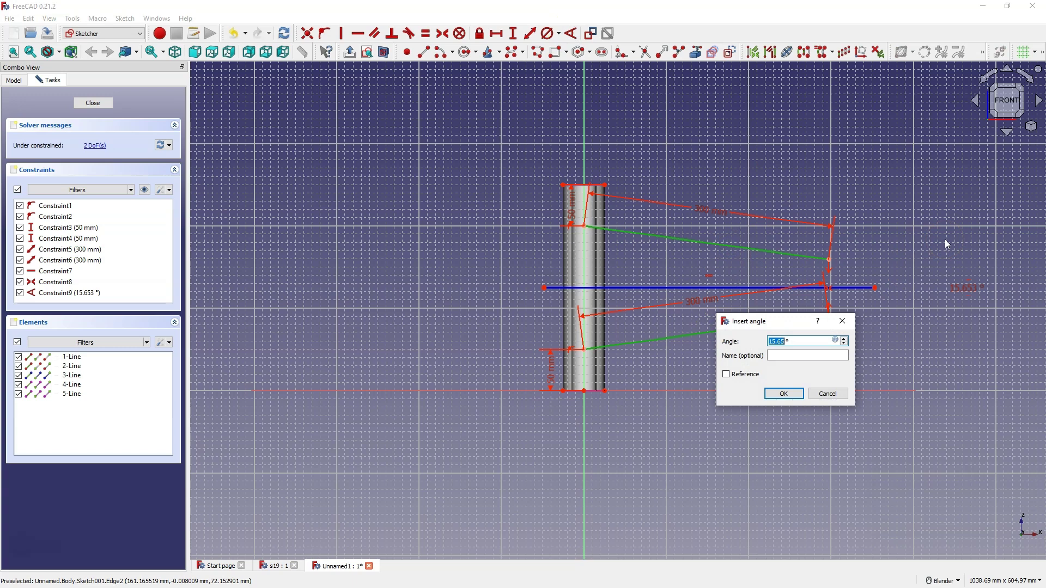
{"action": "type", "text": "20"}
{"action": "key", "text": "Return"}
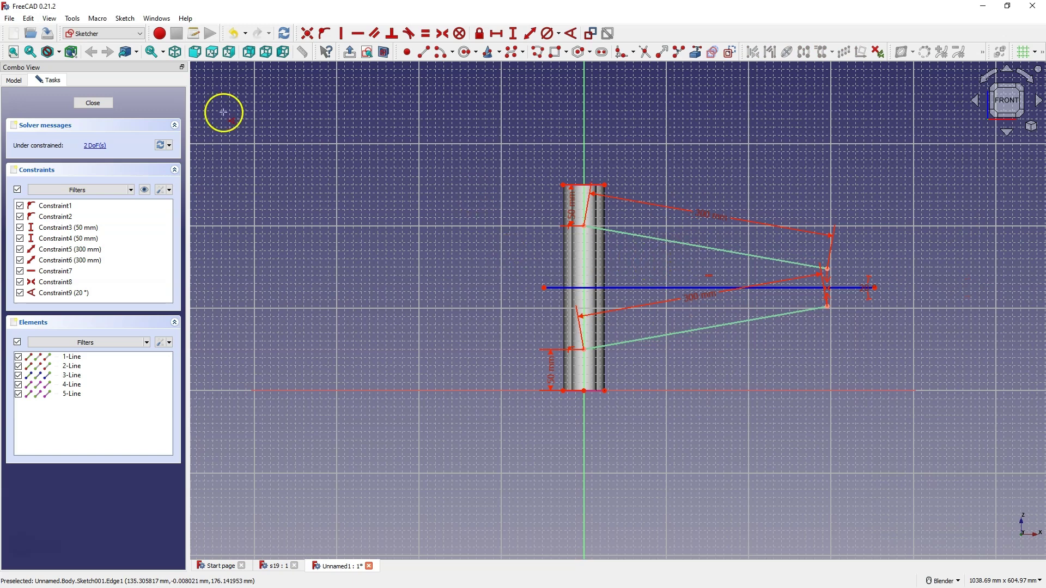
Step: Close the sketch and create a datum plane in Normal to edge mode at the upper line's free endpoint
{"action": "left_click", "coordinate": [94, 103]}
{"action": "scroll", "coordinate": [649, 217], "scroll_direction": "up", "scroll_amount": 8}
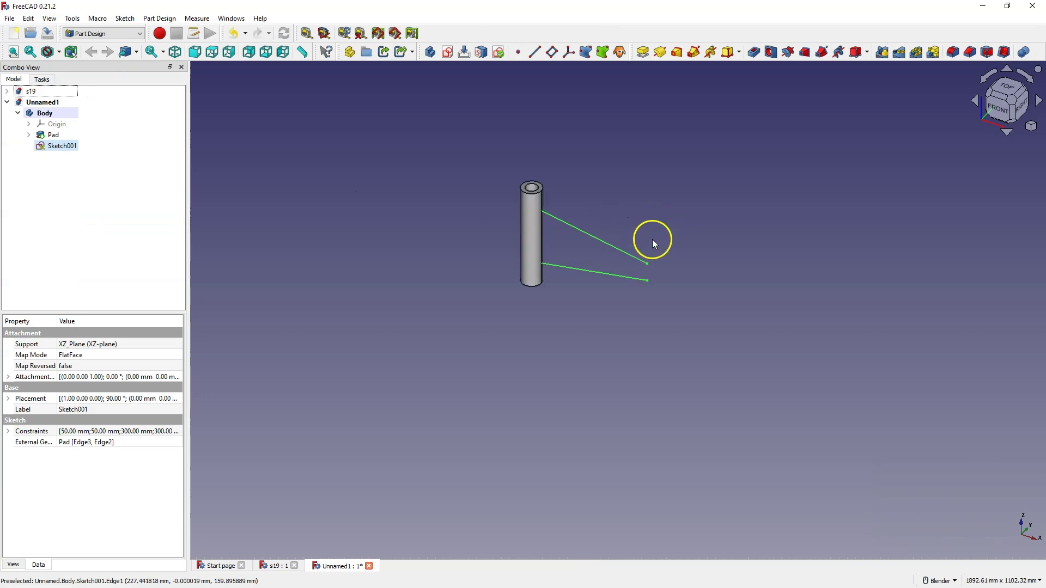
{"action": "left_click", "coordinate": [628, 188]}
{"action": "left_click", "coordinate": [598, 291]}
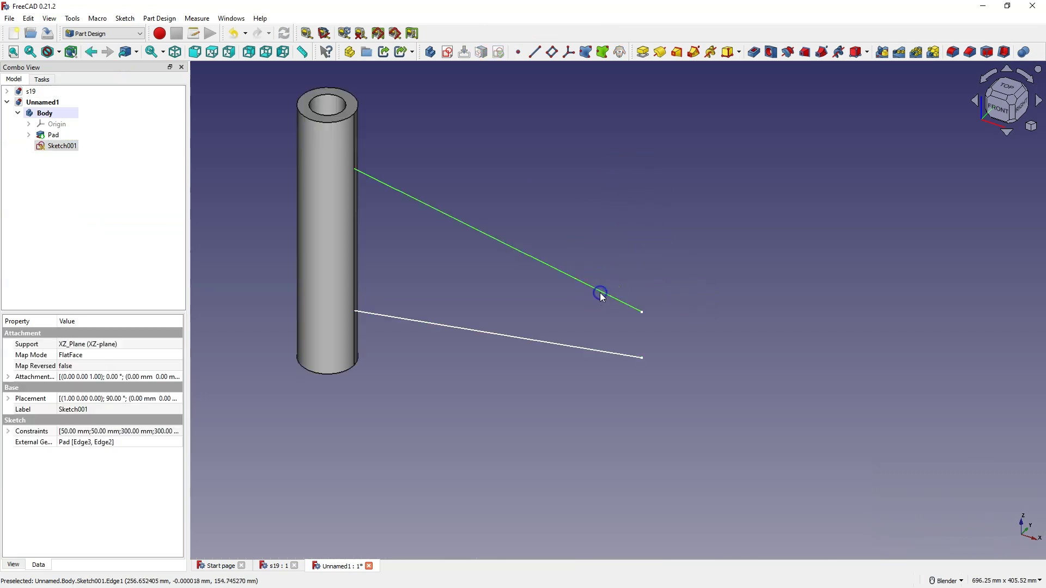
{"action": "left_click", "coordinate": [643, 313], "text": "ctrl"}
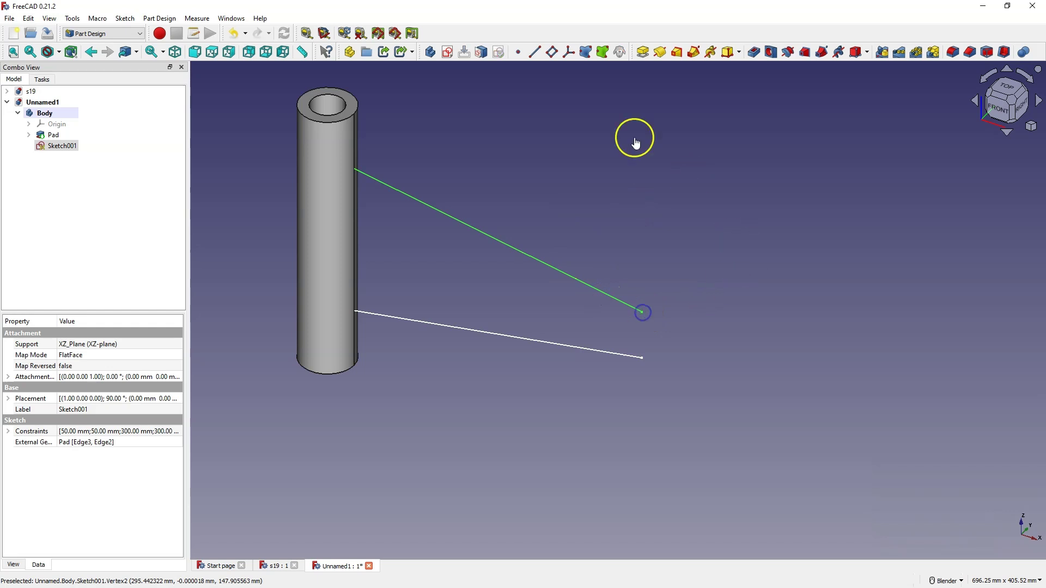
{"action": "left_click", "coordinate": [552, 52]}
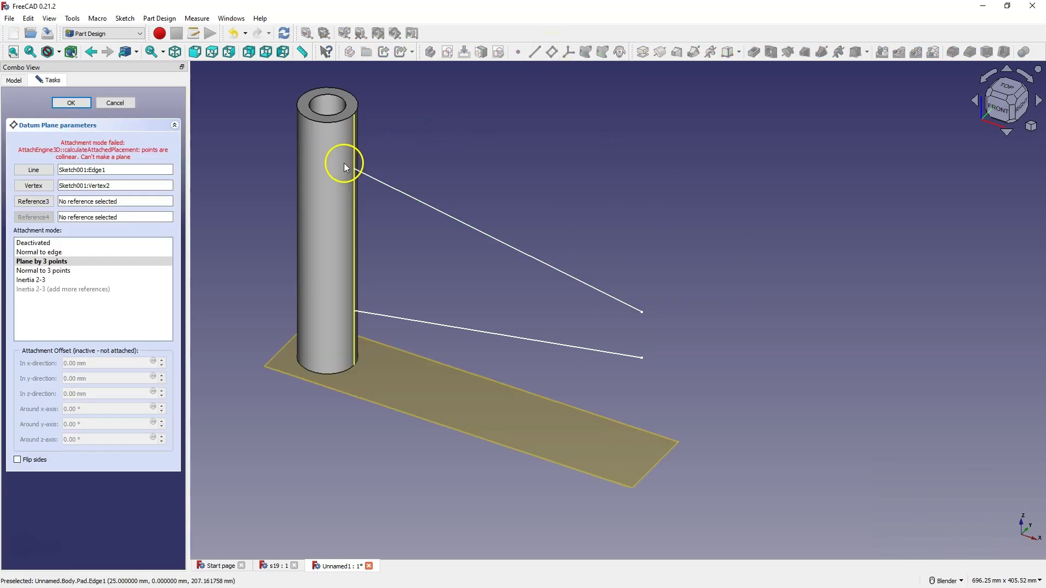
{"action": "left_click", "coordinate": [64, 251]}
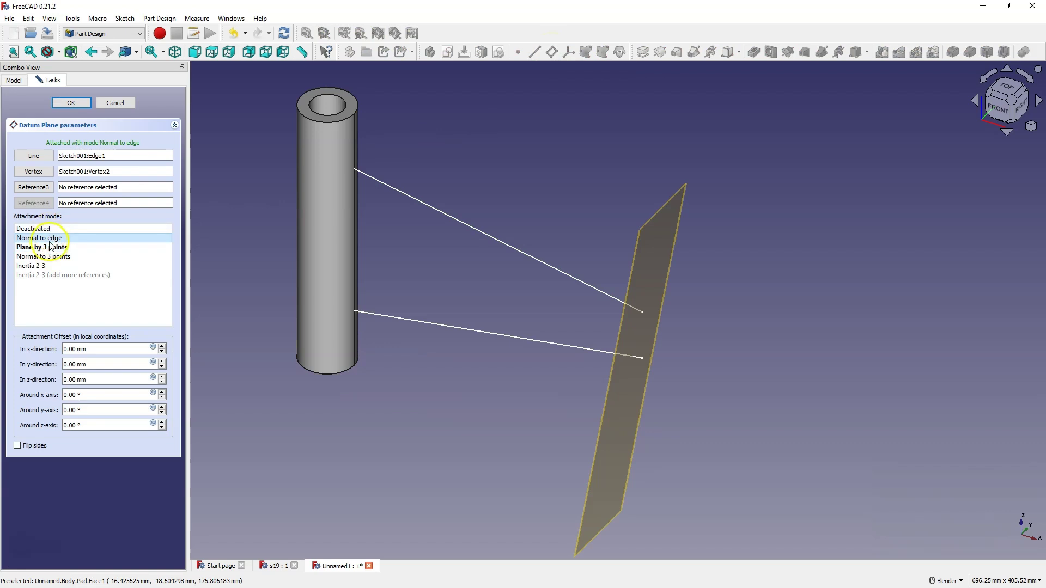
{"action": "left_click", "coordinate": [69, 103]}
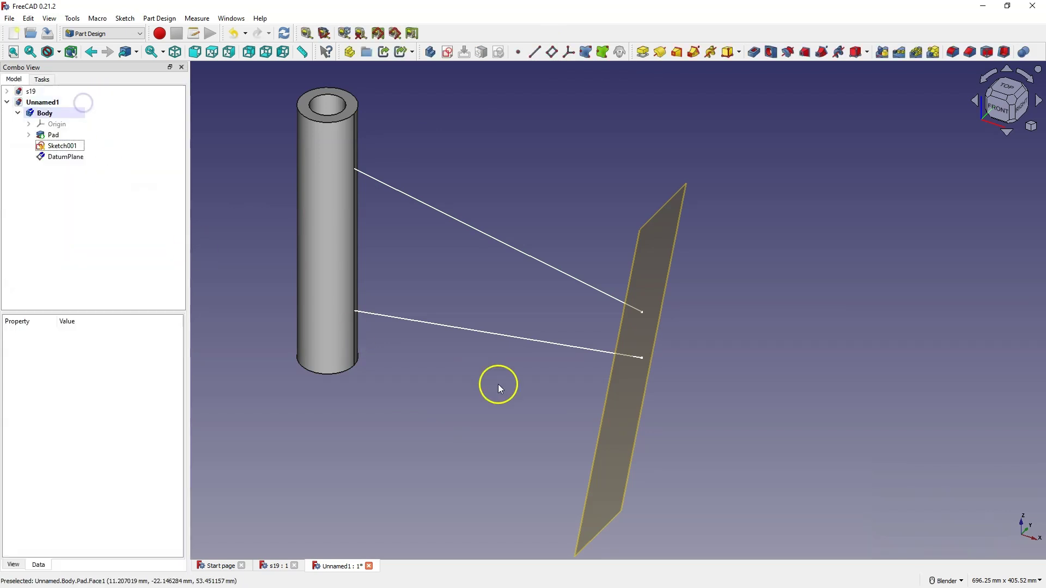
Step: Create a second datum plane in Normal to edge mode at the lower line's free endpoint
{"action": "left_click", "coordinate": [581, 348]}
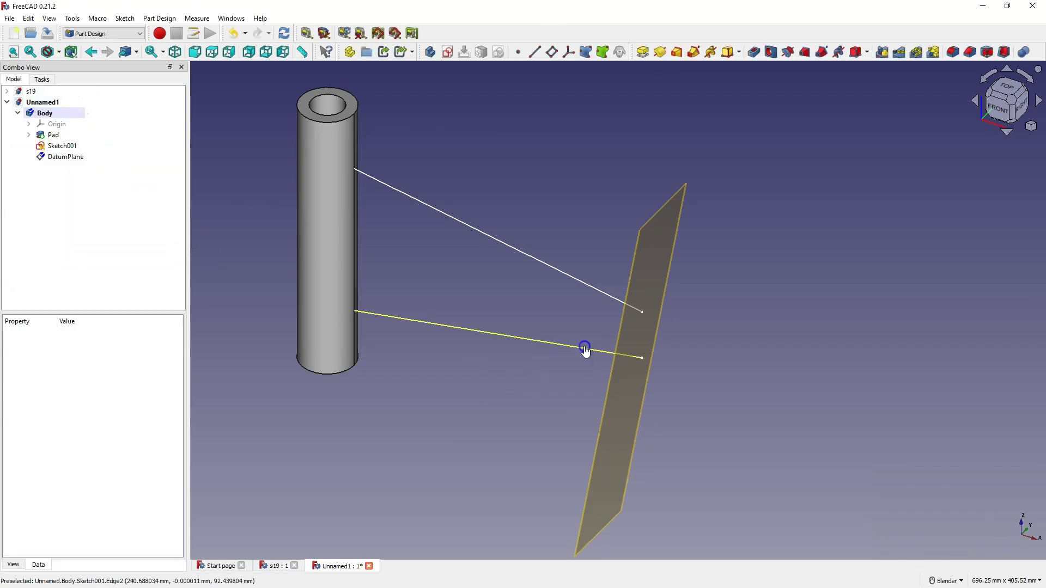
{"action": "left_click", "coordinate": [643, 359], "text": "ctrl"}
{"action": "left_click", "coordinate": [552, 52]}
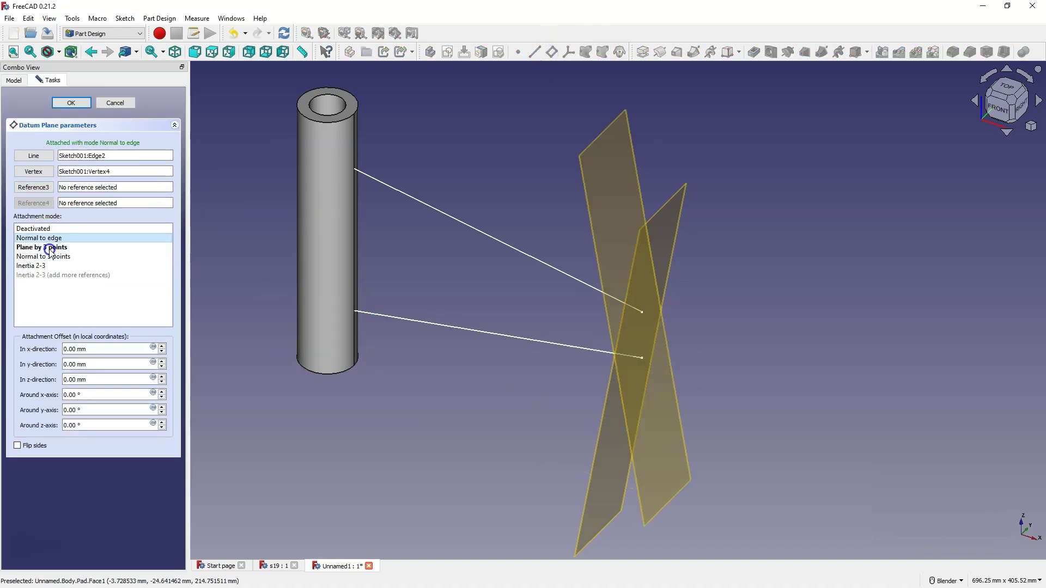
{"action": "left_click", "coordinate": [70, 103]}
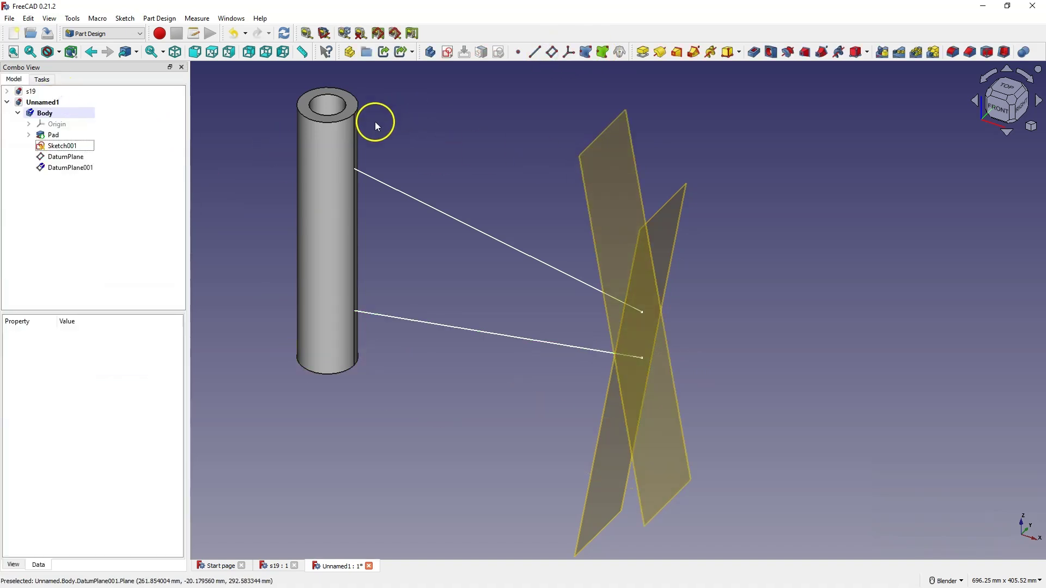
Step: Hide the lower line's datum plane, DatumPlane001
{"action": "left_click", "coordinate": [65, 157]}
{"action": "left_click", "coordinate": [64, 168]}
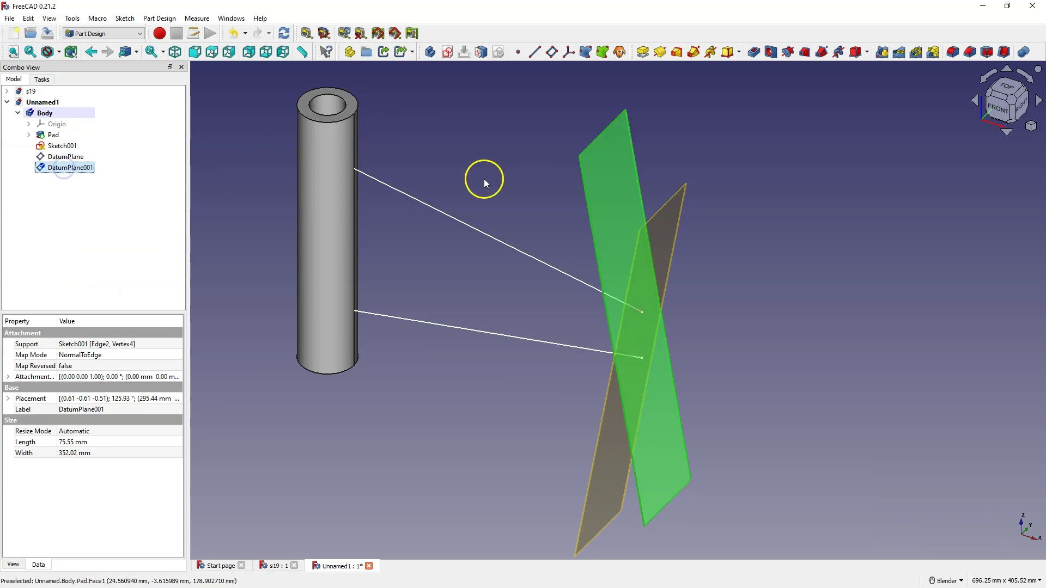
{"action": "key", "text": "space"}
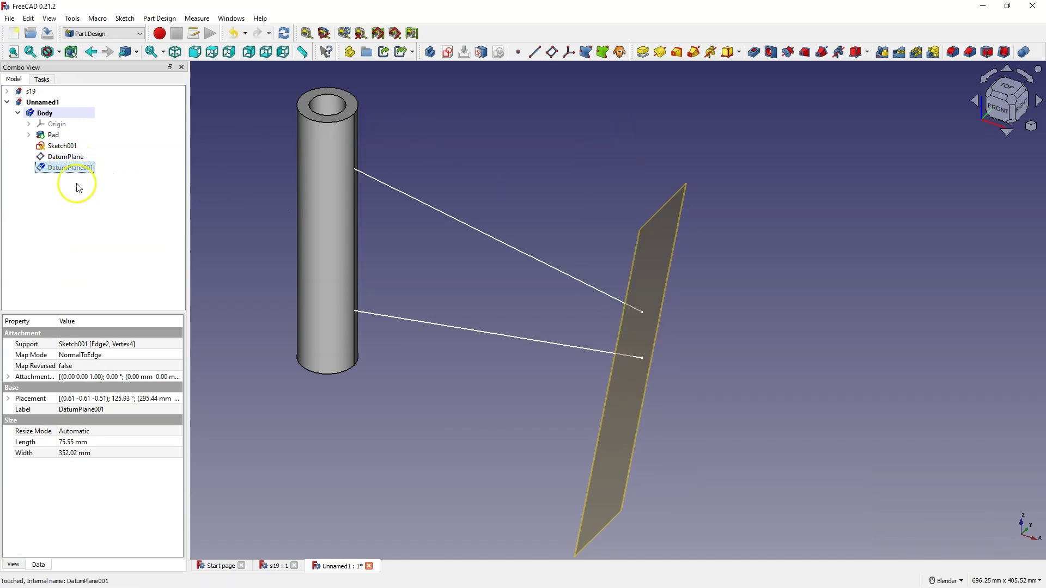
Step: Create a sketch on the upper line's datum plane and switch it to section view so the tube is cut away
{"action": "left_click", "coordinate": [65, 156]}
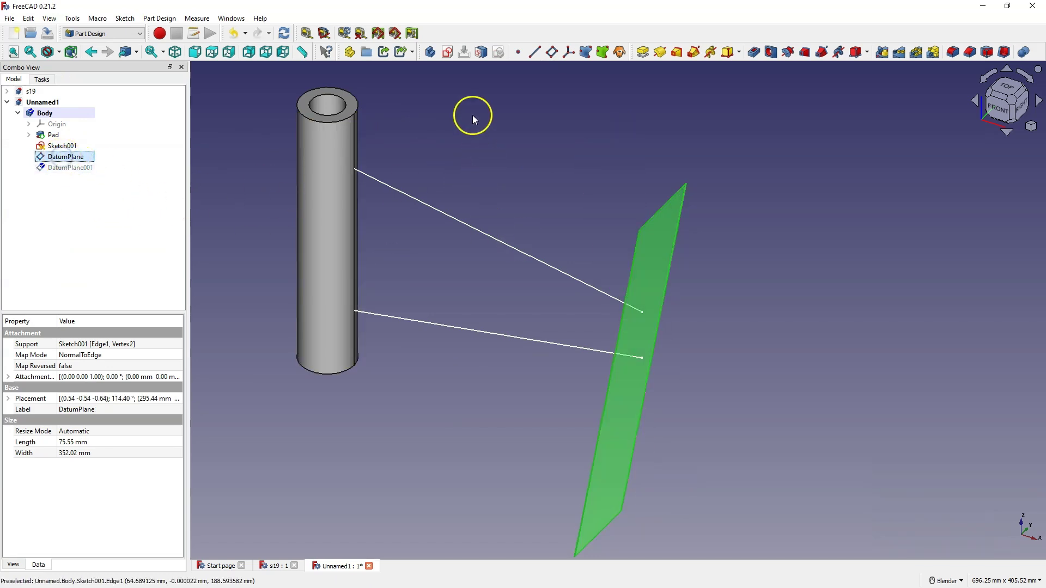
{"action": "left_click", "coordinate": [447, 52]}
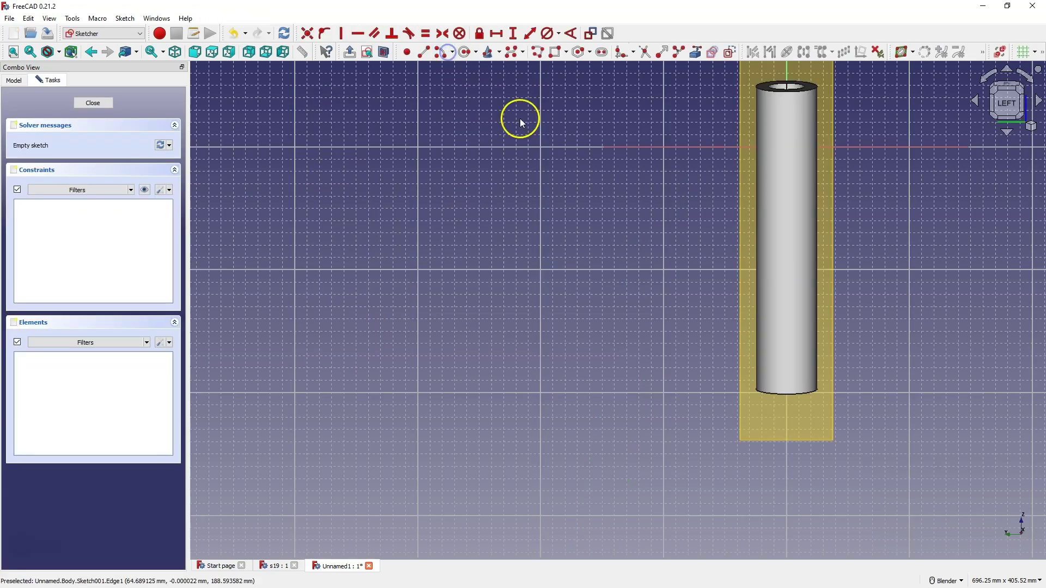
{"action": "scroll", "coordinate": [748, 283], "scroll_direction": "down", "scroll_amount": 2}
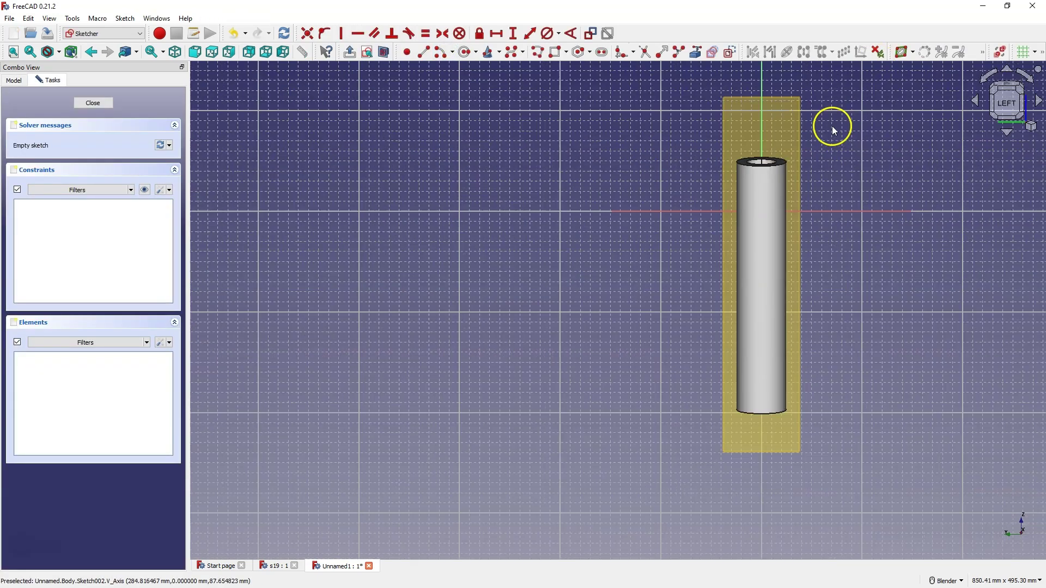
{"action": "scroll", "coordinate": [828, 124], "scroll_direction": "up", "scroll_amount": 3}
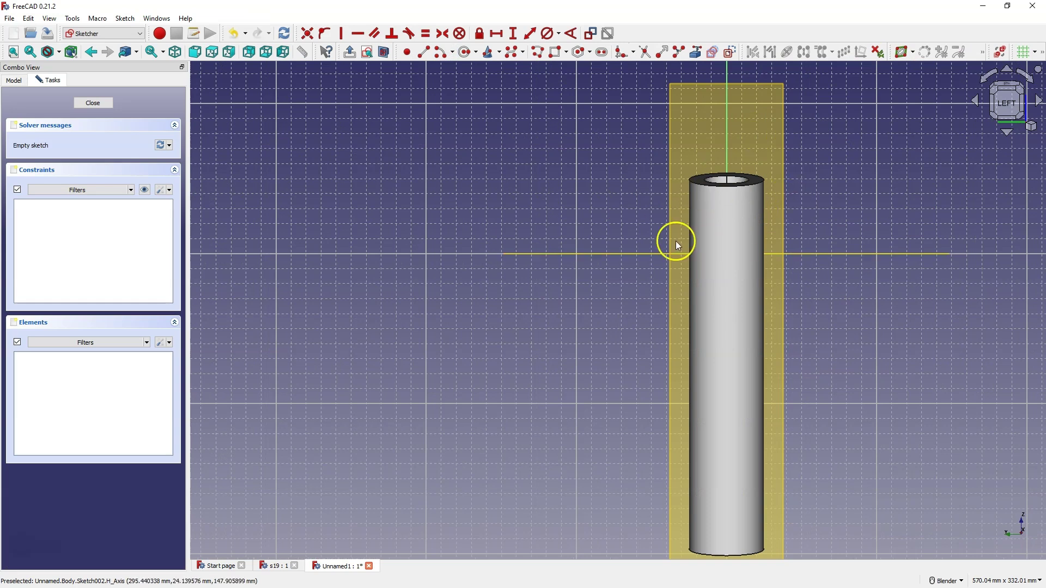
{"action": "scroll", "coordinate": [707, 240], "scroll_direction": "down", "scroll_amount": 1}
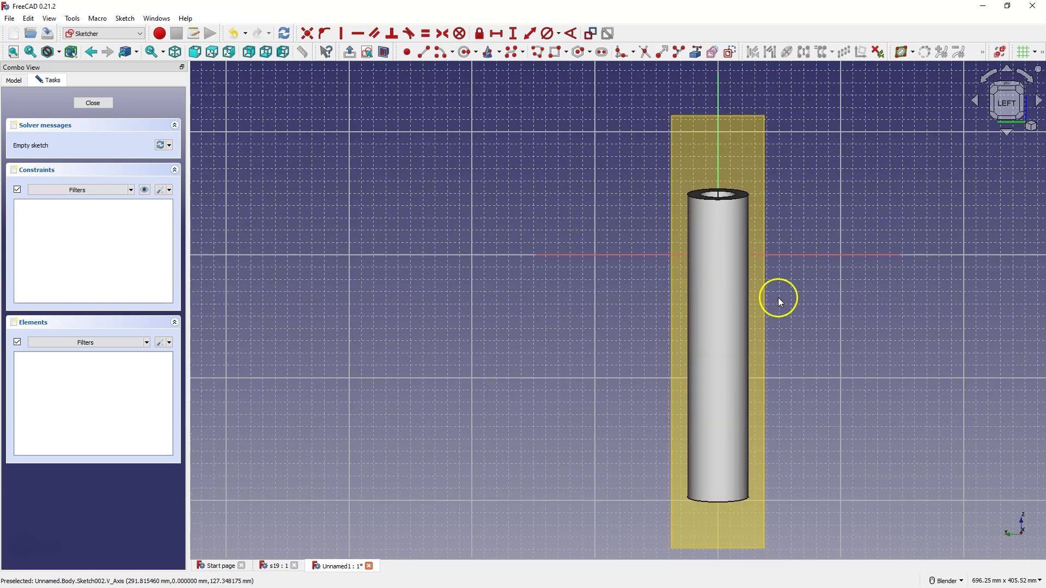
{"action": "left_click", "coordinate": [132, 19]}
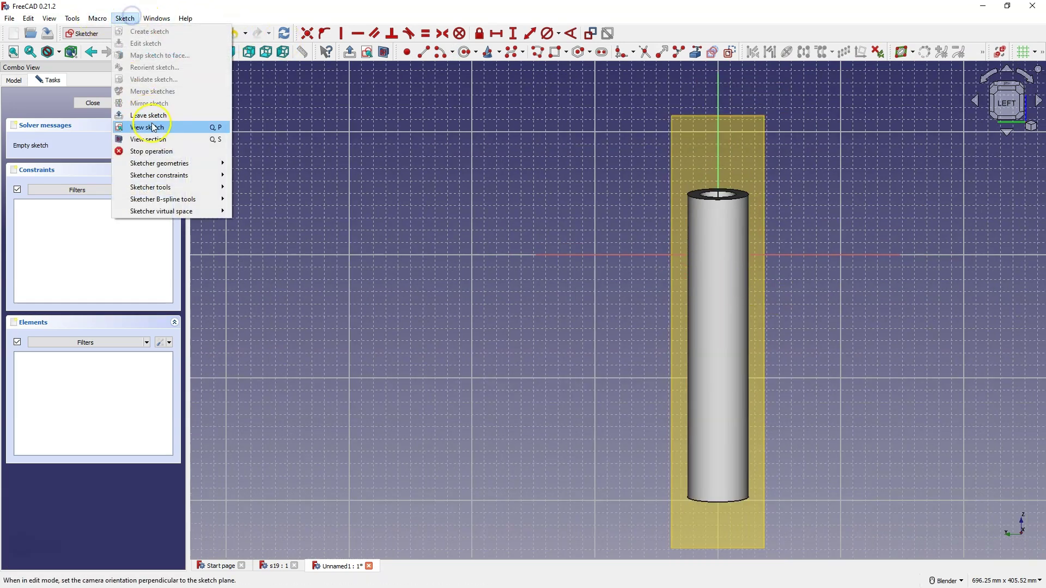
{"action": "left_click", "coordinate": [164, 140]}
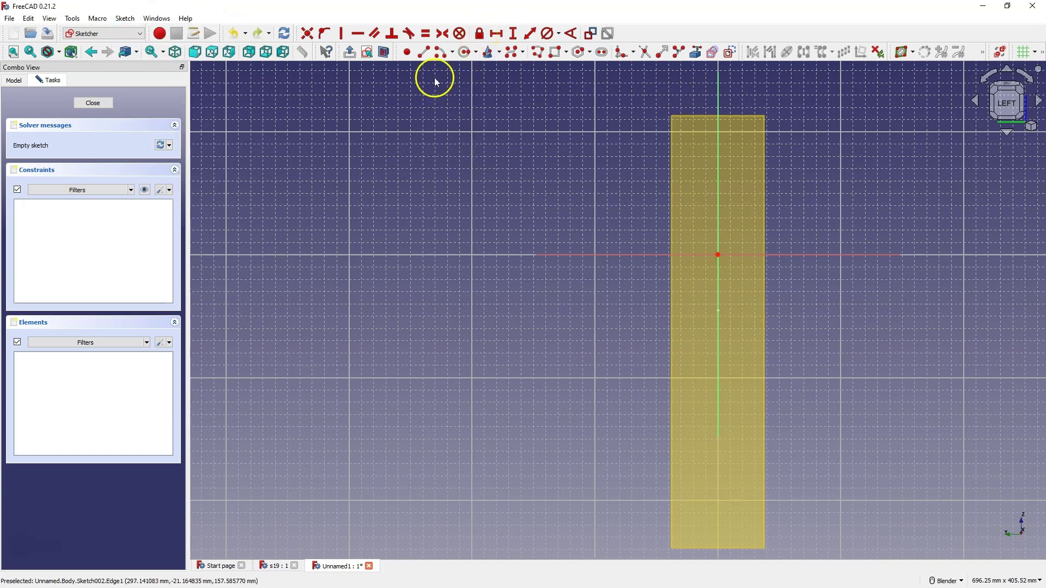
Step: Draw a circle centred on the sketch origin, set its diameter to 25 mm, and close the sketch
{"action": "left_click", "coordinate": [463, 55]}
{"action": "left_click", "coordinate": [719, 254]}
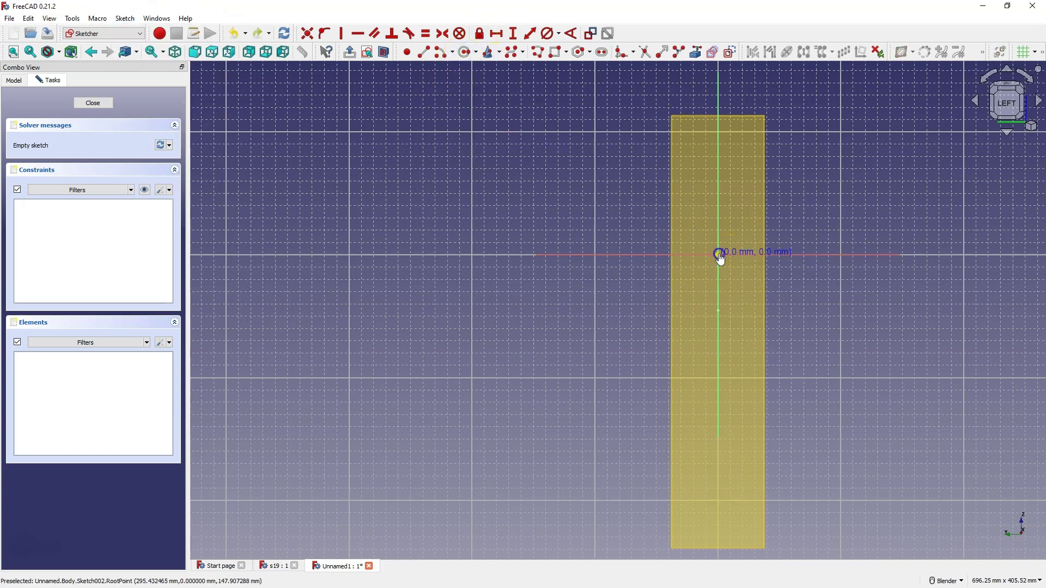
{"action": "left_click", "coordinate": [737, 279]}
{"action": "left_click", "coordinate": [547, 33]}
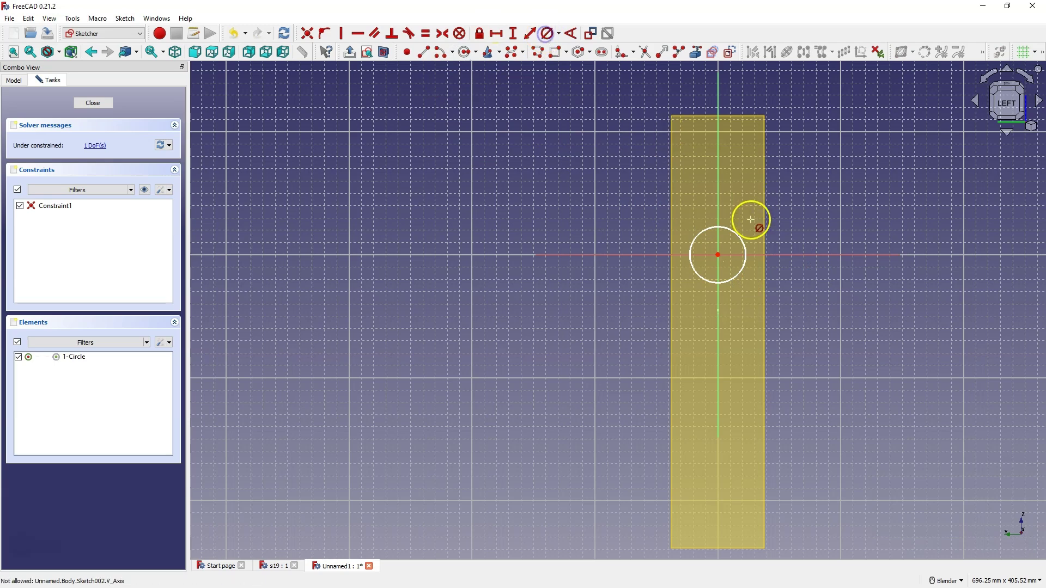
{"action": "left_click", "coordinate": [727, 231]}
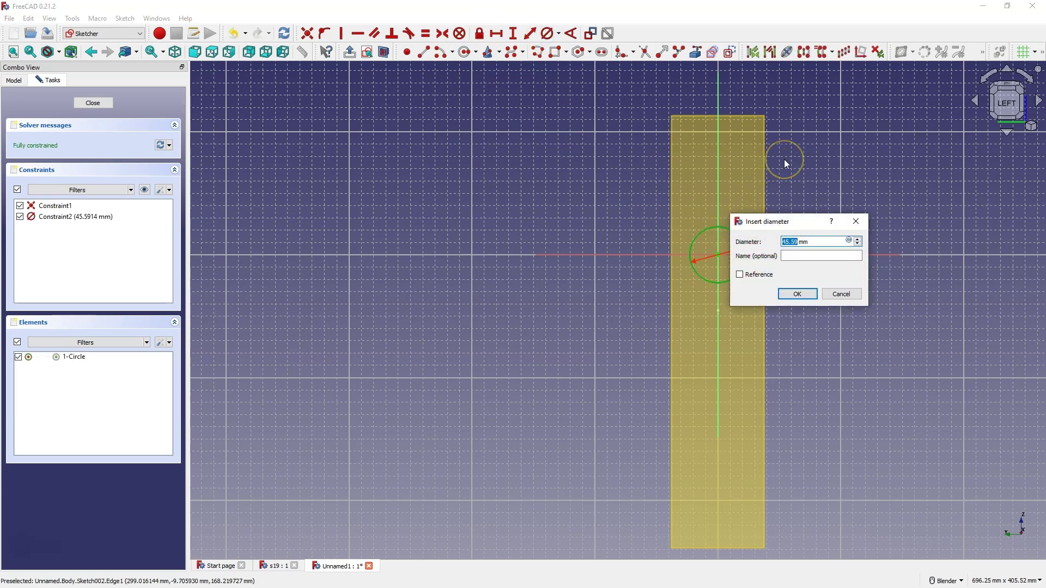
{"action": "type", "text": "25"}
{"action": "key", "text": "Return"}
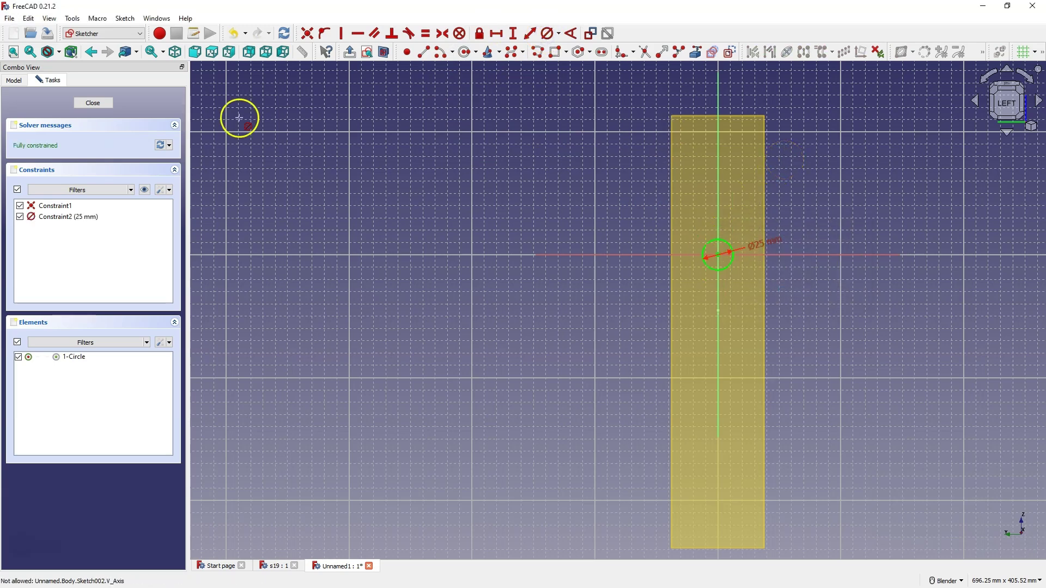
{"action": "left_click", "coordinate": [91, 102]}
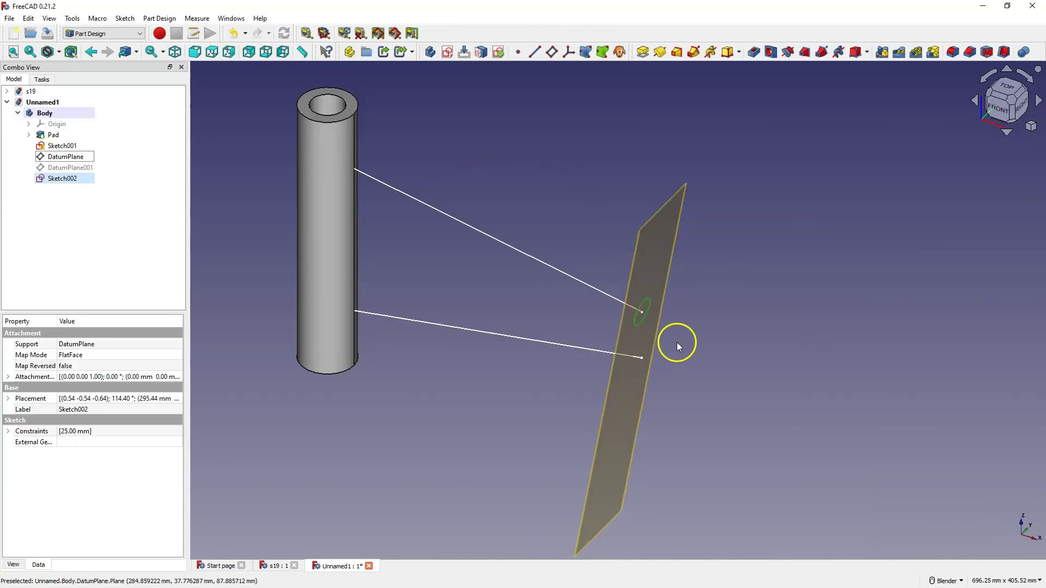
Step: Hide the upper line's datum plane and show the lower line's datum plane, DatumPlane001
{"action": "left_click", "coordinate": [629, 358]}
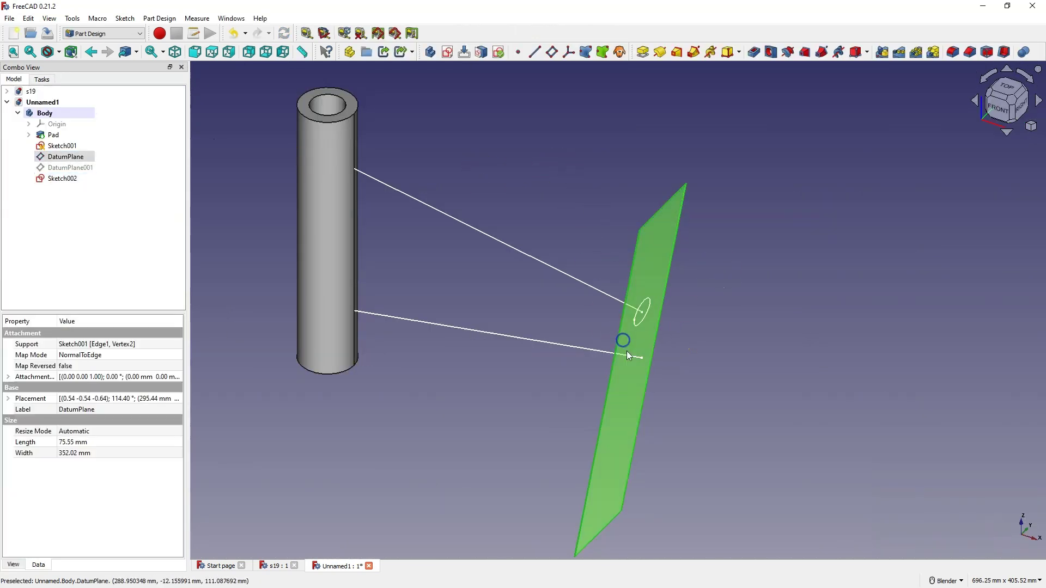
{"action": "left_click", "coordinate": [76, 158]}
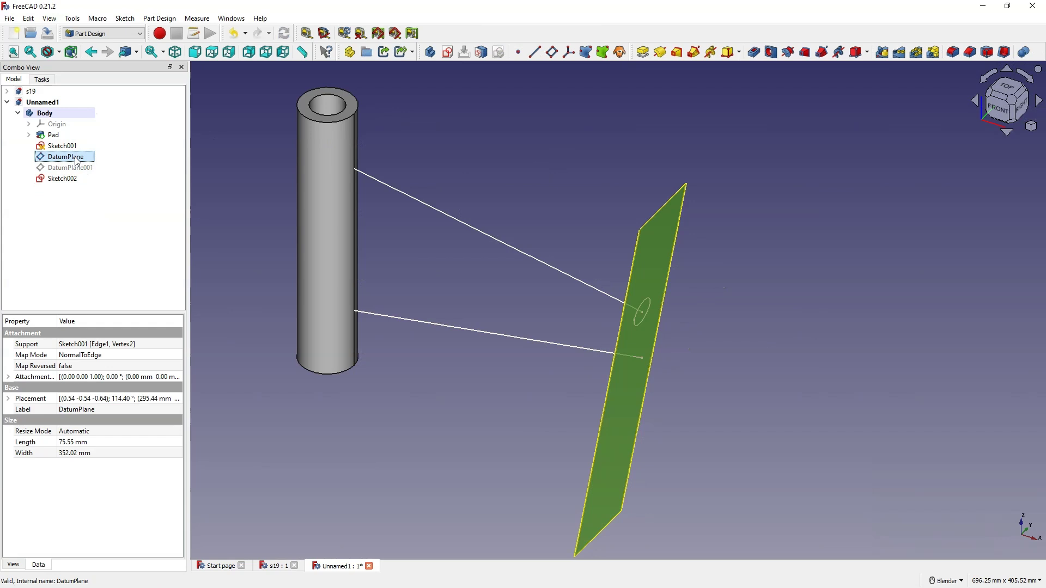
{"action": "key", "text": "space"}
{"action": "left_click", "coordinate": [75, 167]}
{"action": "key", "text": "space"}
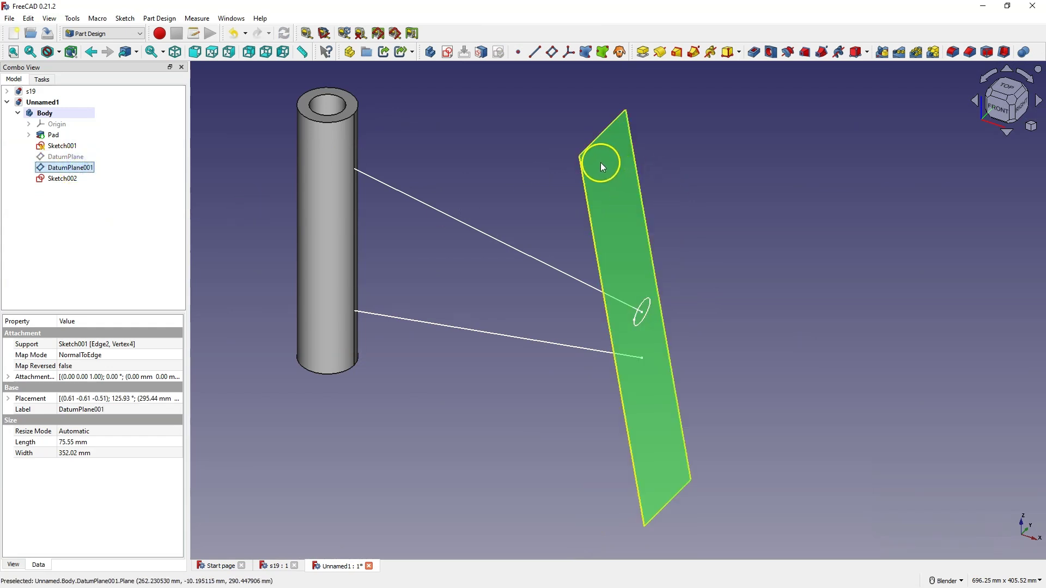
Step: Create a sketch on the lower line's datum plane and switch it to section view
{"action": "left_click", "coordinate": [447, 52]}
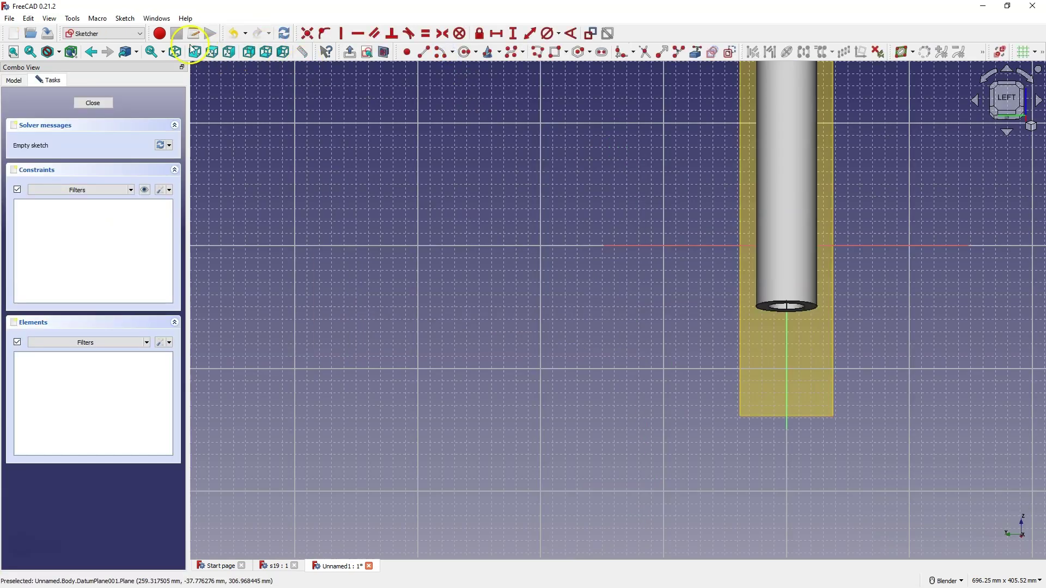
{"action": "left_click", "coordinate": [125, 18]}
{"action": "left_click", "coordinate": [151, 137]}
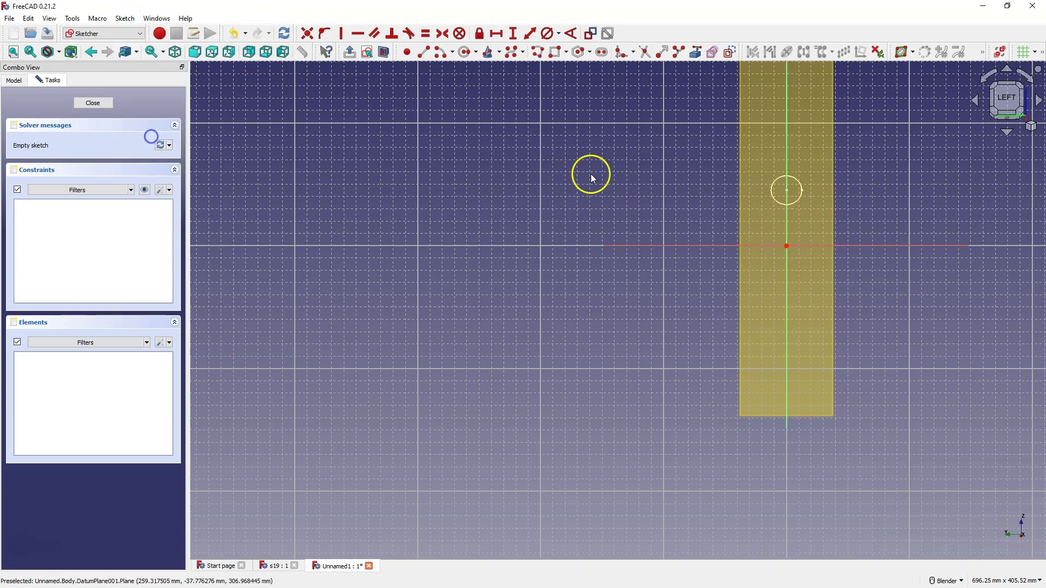
Step: Draw a circle at the origin of the lower arm's sketch, constrain its diameter to 25 mm, and close the sketch
{"action": "left_click", "coordinate": [464, 51]}
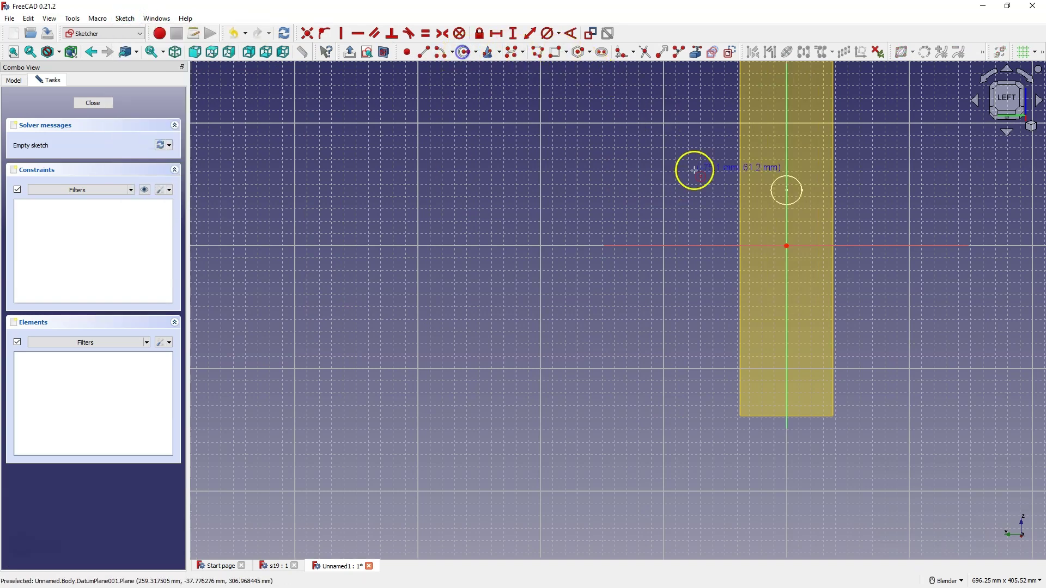
{"action": "left_click", "coordinate": [786, 246]}
{"action": "left_click", "coordinate": [796, 268]}
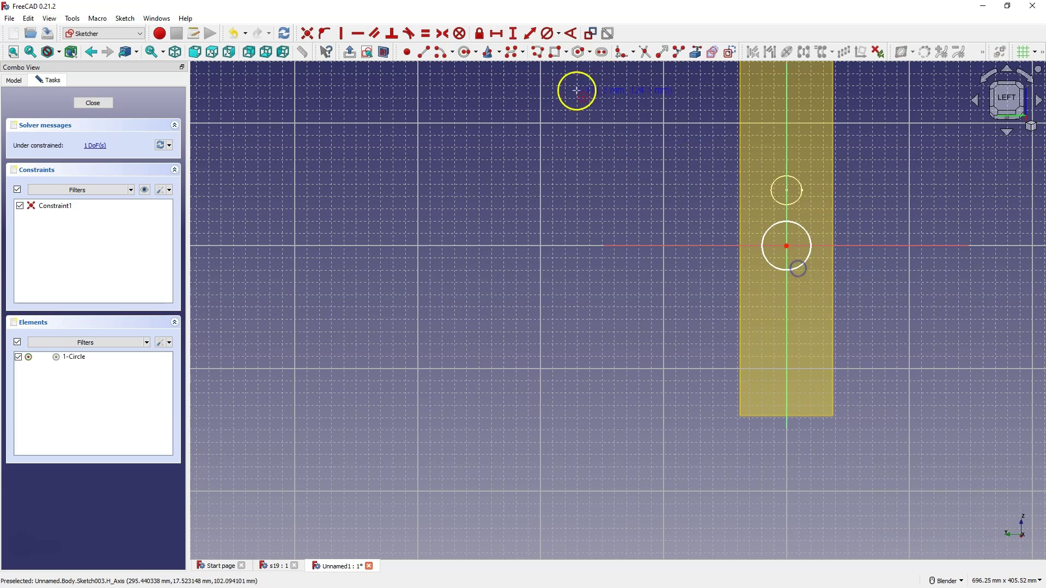
{"action": "left_click", "coordinate": [547, 33]}
{"action": "left_click", "coordinate": [801, 224]}
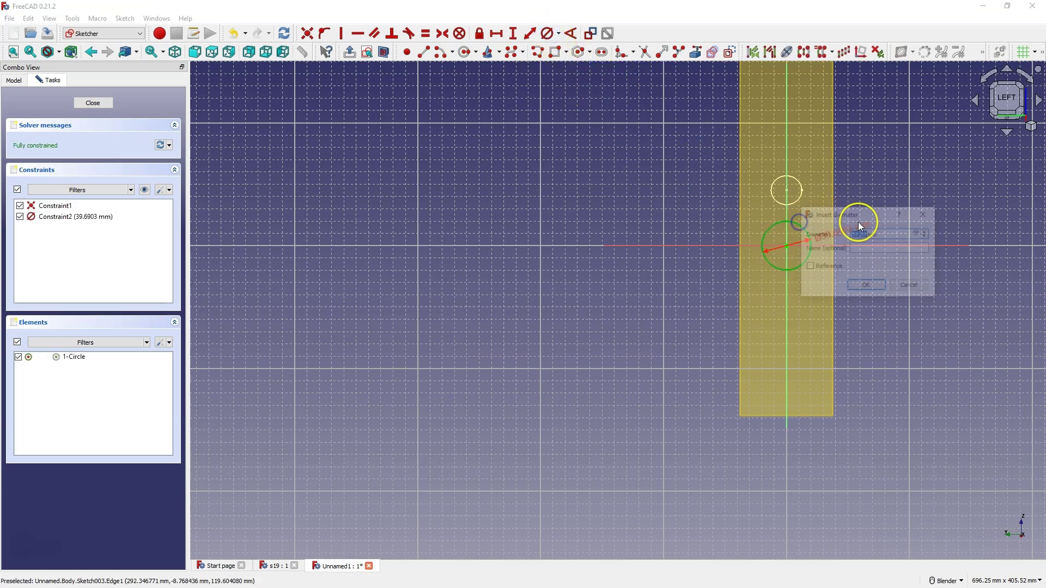
{"action": "key", "text": "Return"}
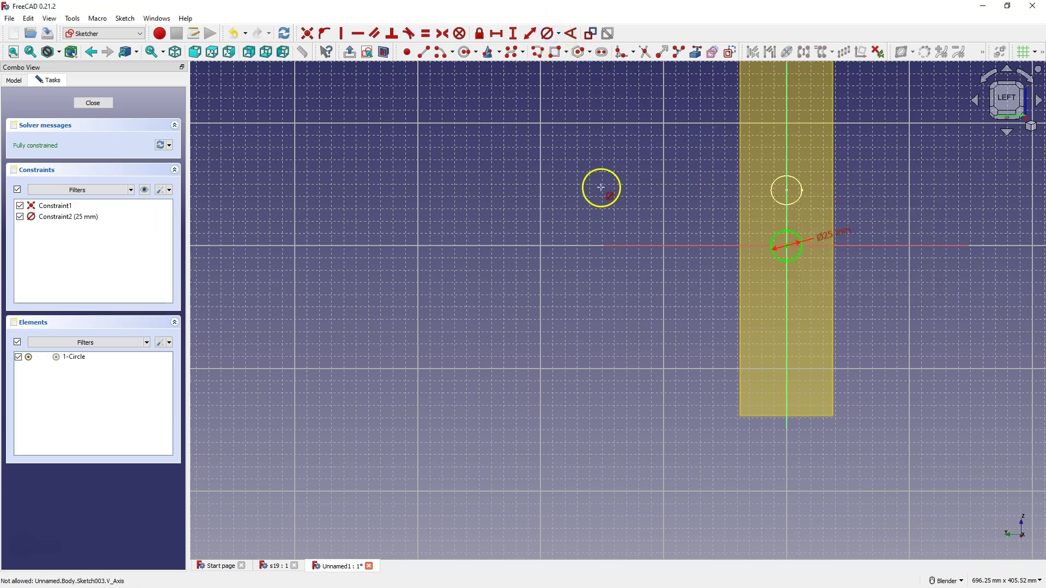
{"action": "left_click", "coordinate": [93, 103]}
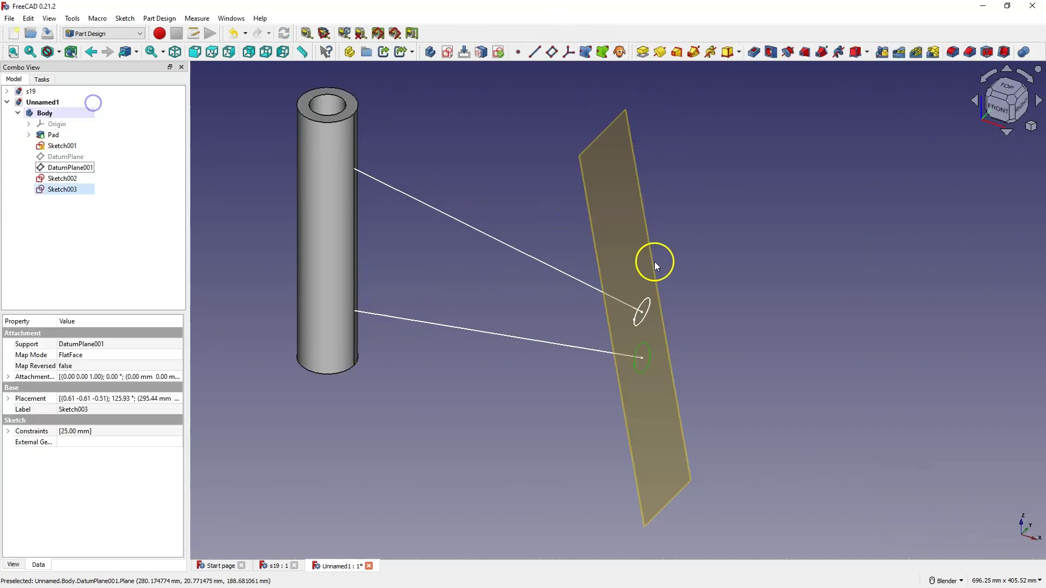
Step: Hide the lower line's datum plane, DatumPlane001, and clear the selection
{"action": "left_click", "coordinate": [72, 168]}
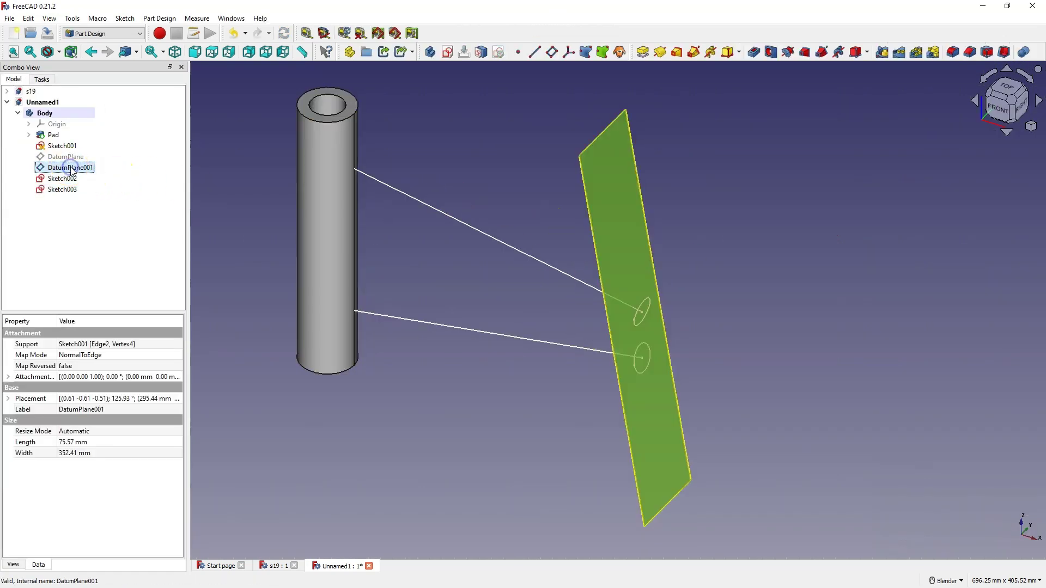
{"action": "key", "text": "space"}
{"action": "left_click", "coordinate": [671, 169]}
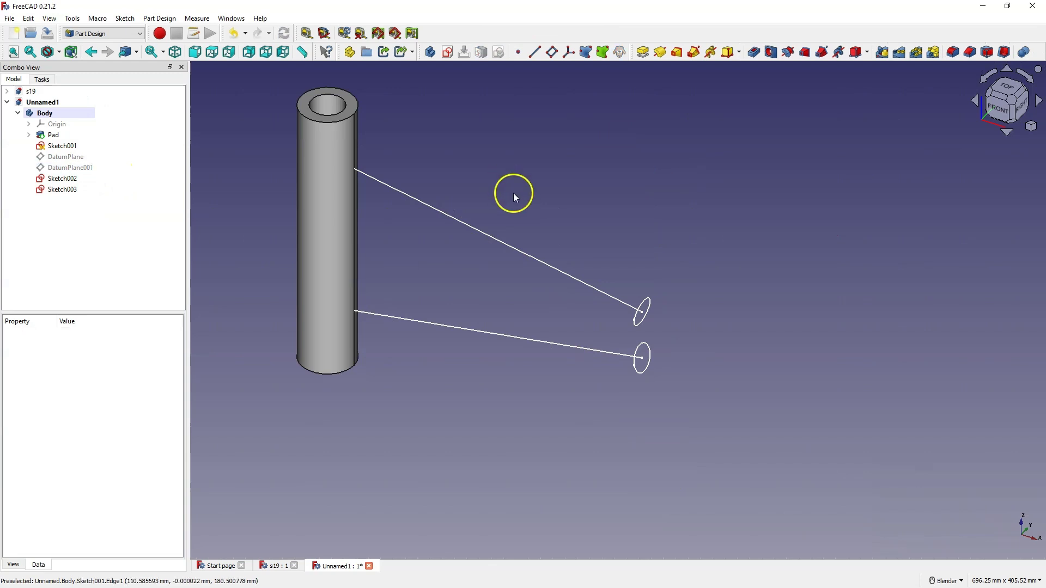
Step: Pad the upper line's circle sketch with the To first type so the arm runs to the vertical tube
{"action": "left_click", "coordinate": [71, 178]}
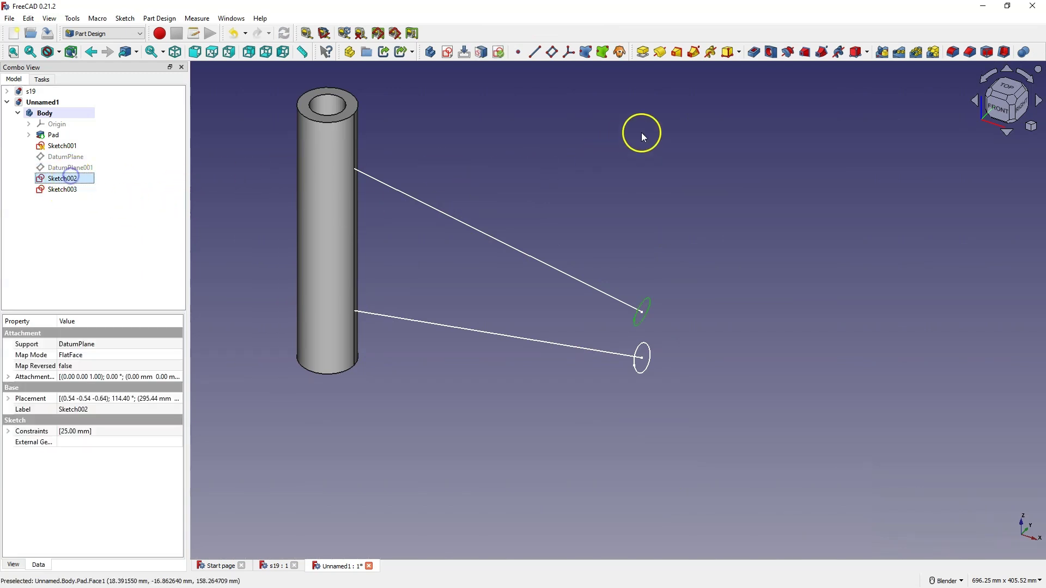
{"action": "left_click", "coordinate": [643, 53]}
{"action": "left_click", "coordinate": [171, 143]}
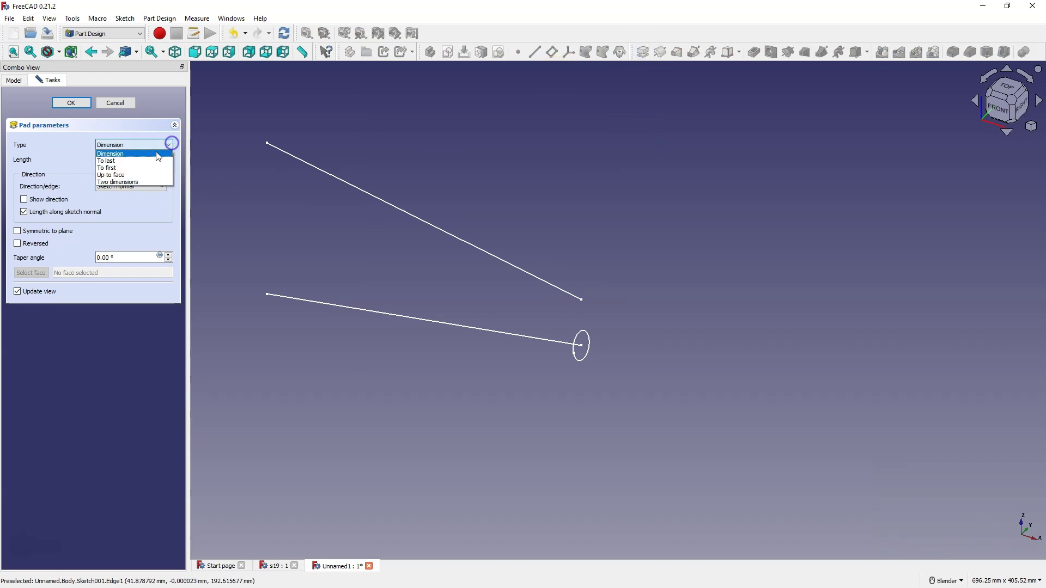
{"action": "left_click", "coordinate": [117, 168]}
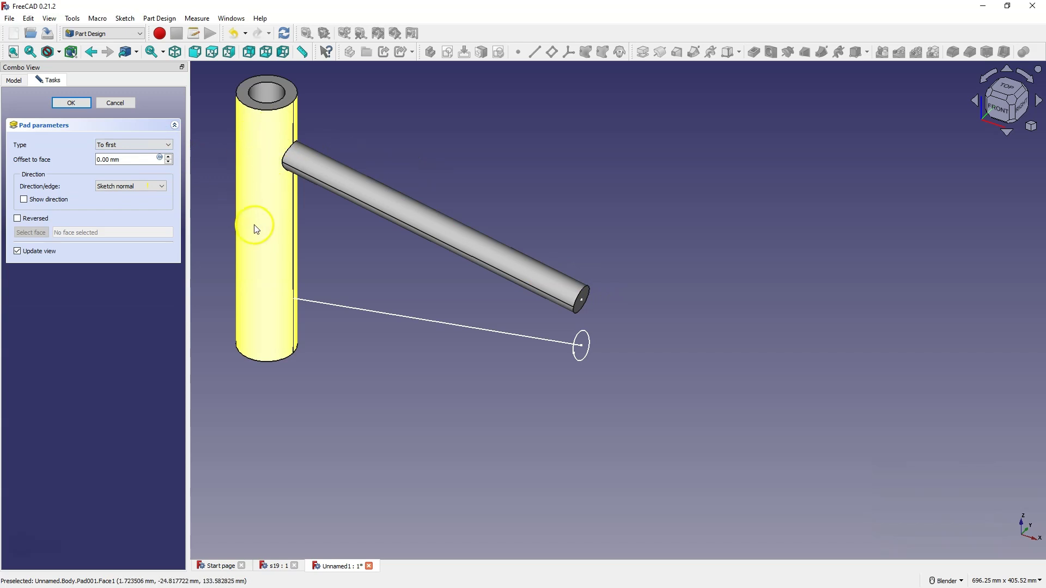
{"action": "left_click", "coordinate": [72, 106]}
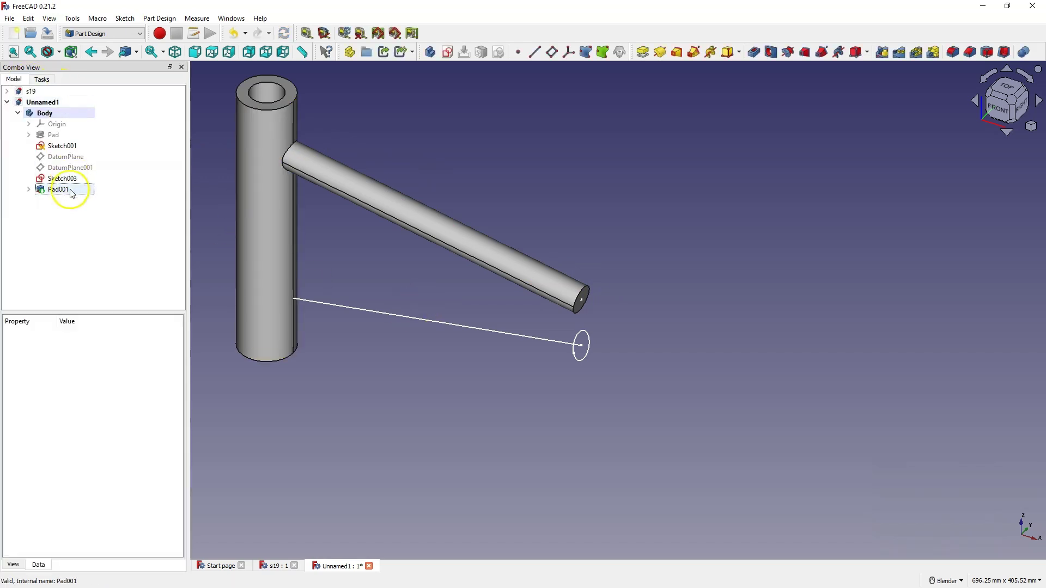
Step: Pad the lower line's circle sketch with the To first type so the second arm runs to the tube
{"action": "left_click", "coordinate": [61, 178]}
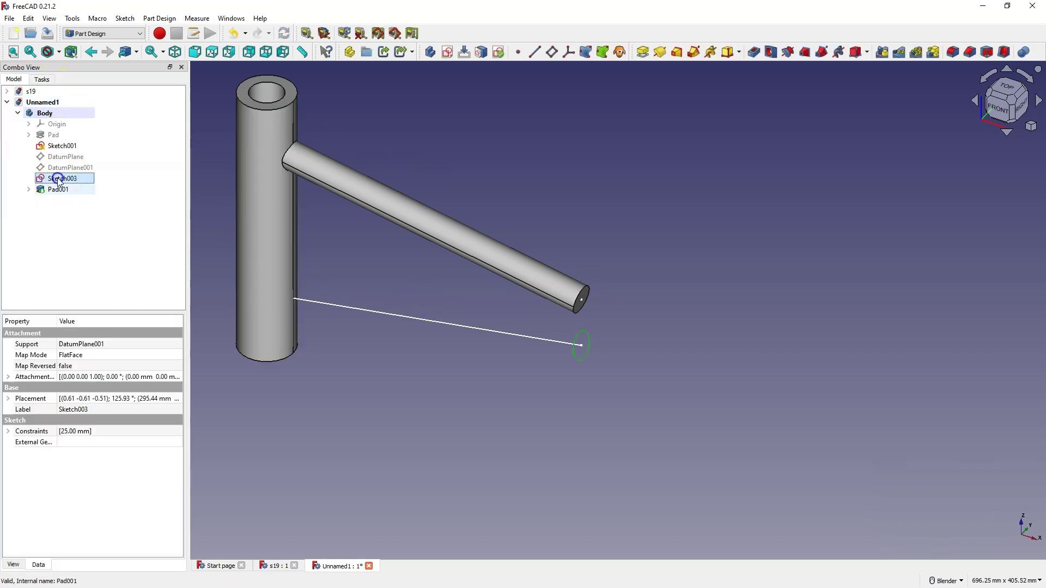
{"action": "left_click", "coordinate": [643, 52]}
{"action": "left_click", "coordinate": [118, 145]}
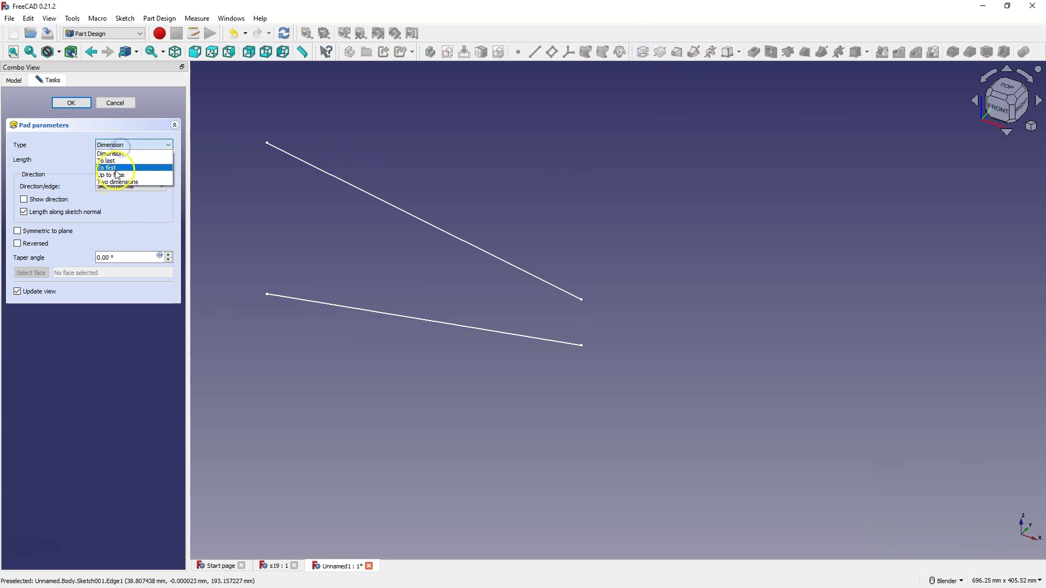
{"action": "left_click", "coordinate": [115, 168]}
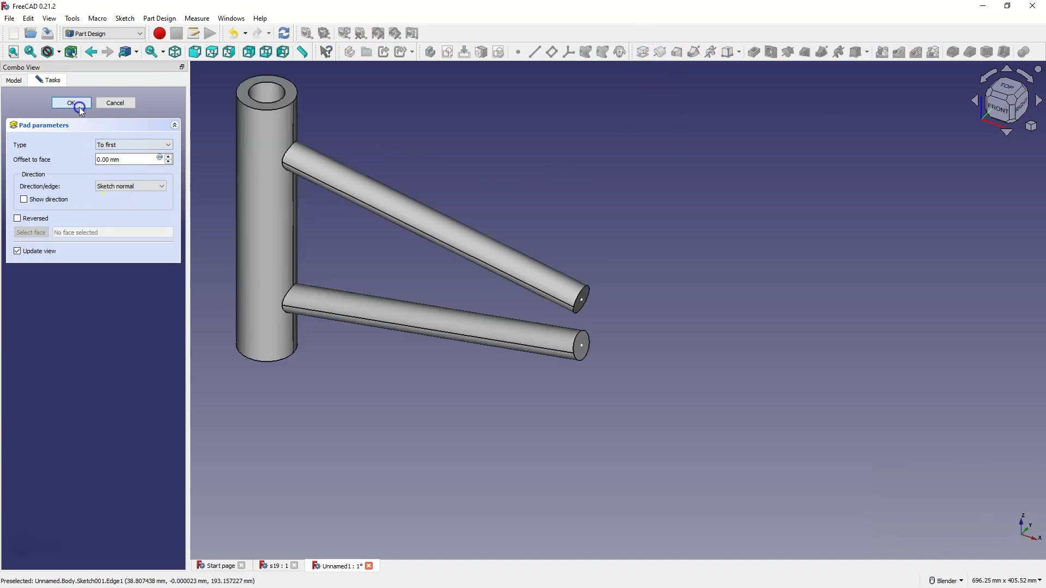
{"action": "left_click", "coordinate": [78, 106]}
Step: Hide Sketch001, which holds the two arm centre lines
{"action": "middle_click_drag", "start_coordinate": [377, 225], "coordinate": [725, 252]}
{"action": "left_click", "coordinate": [54, 148]}
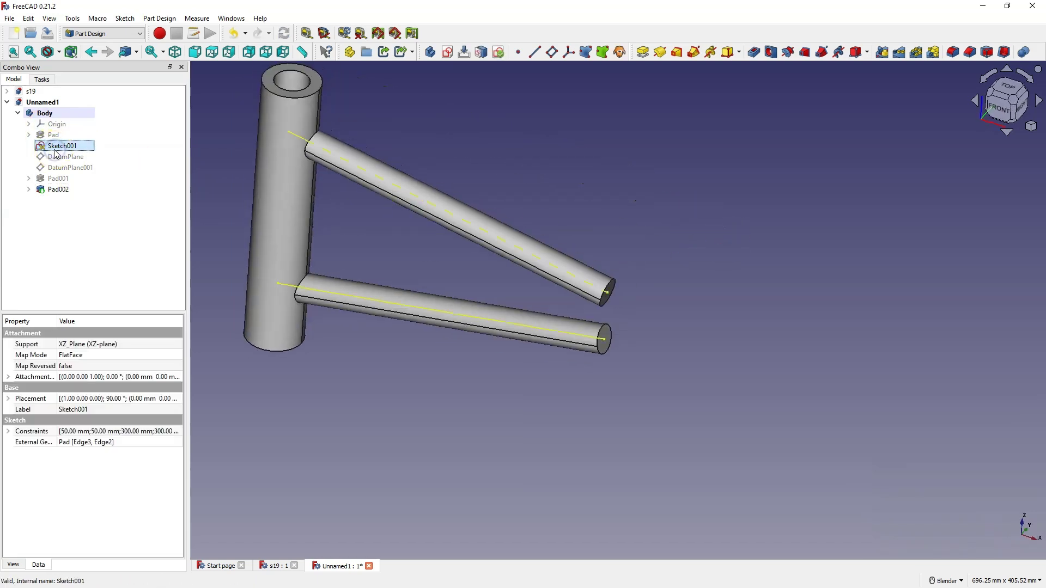
{"action": "scroll", "coordinate": [592, 308], "scroll_direction": "down", "scroll_amount": 3}
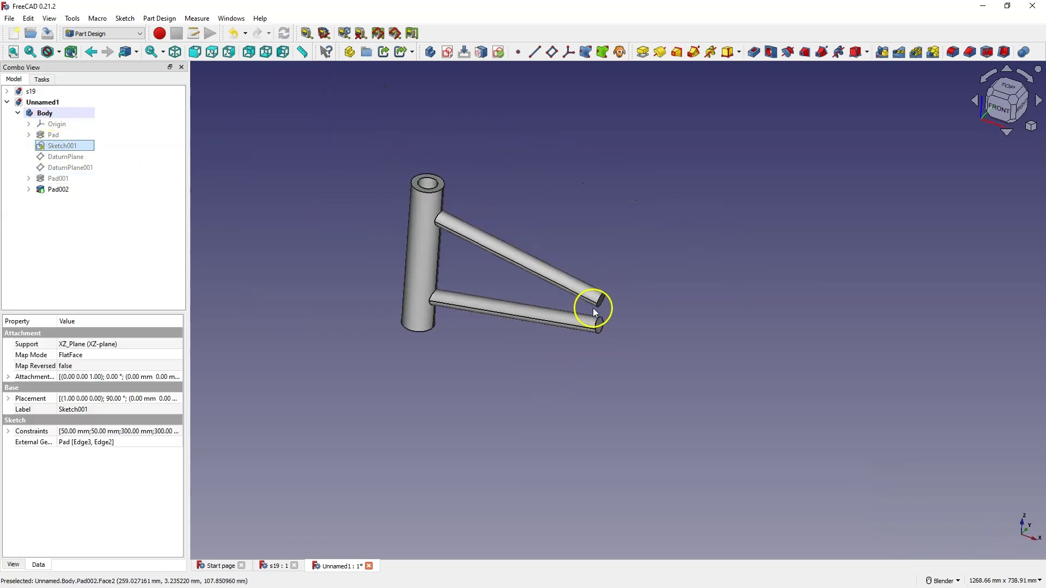
Step: Create a new sketch on the XZ plane
{"action": "mouse_move", "coordinate": [690, 306]}
{"action": "middle_mouse_down"}
{"action": "mouse_move", "coordinate": [576, 311]}
{"action": "mouse_move", "coordinate": [598, 303]}
{"action": "mouse_move", "coordinate": [590, 324]}
{"action": "middle_mouse_up"}
{"action": "left_click", "coordinate": [448, 57]}
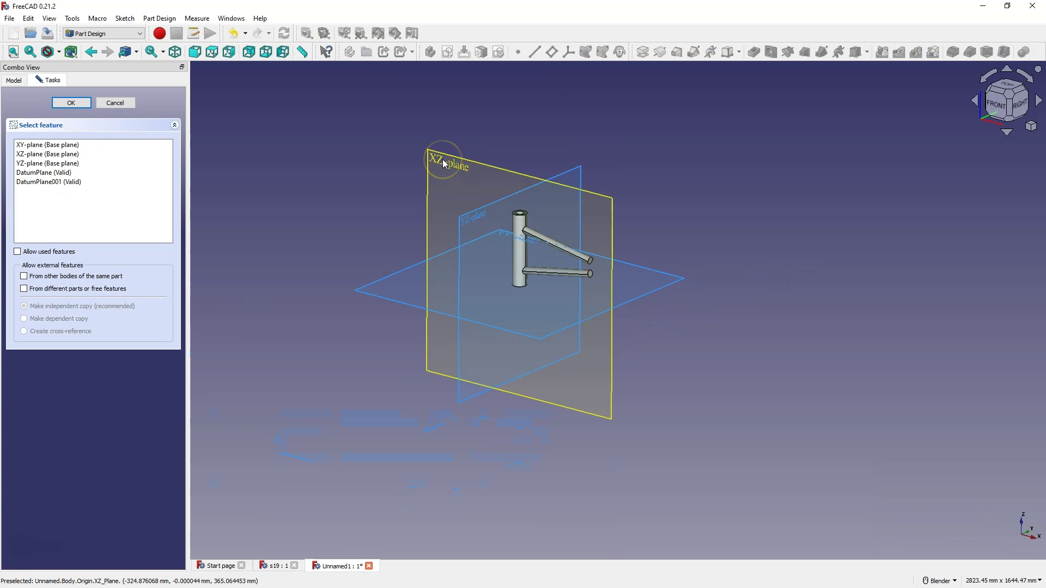
{"action": "left_click", "coordinate": [444, 164]}
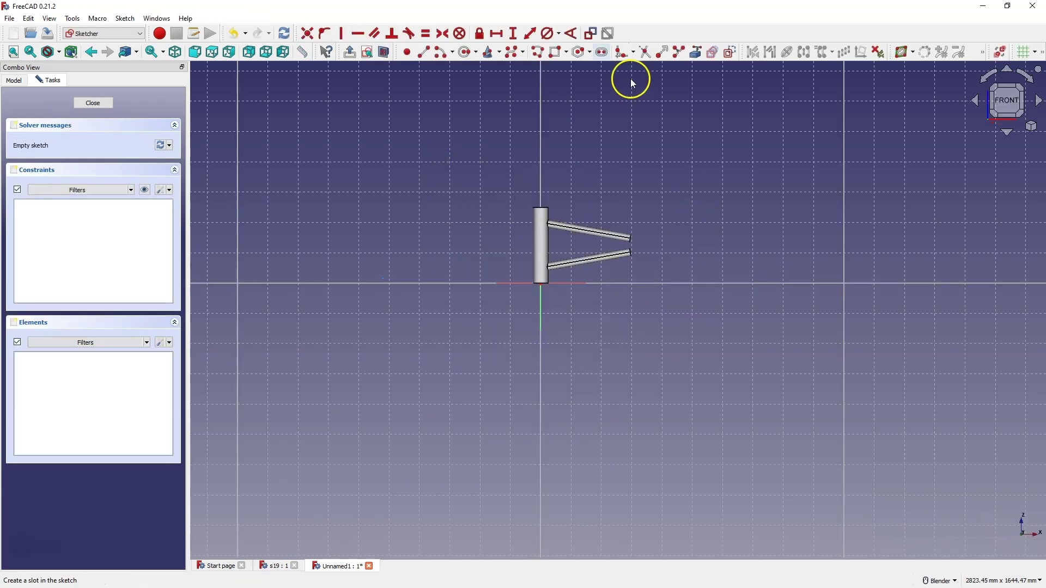
Step: Draw two concentric circles beyond the arms' free ends, centred at about (330, 129) mm, with the outer one overlapping the arm ends
{"action": "left_click", "coordinate": [463, 53]}
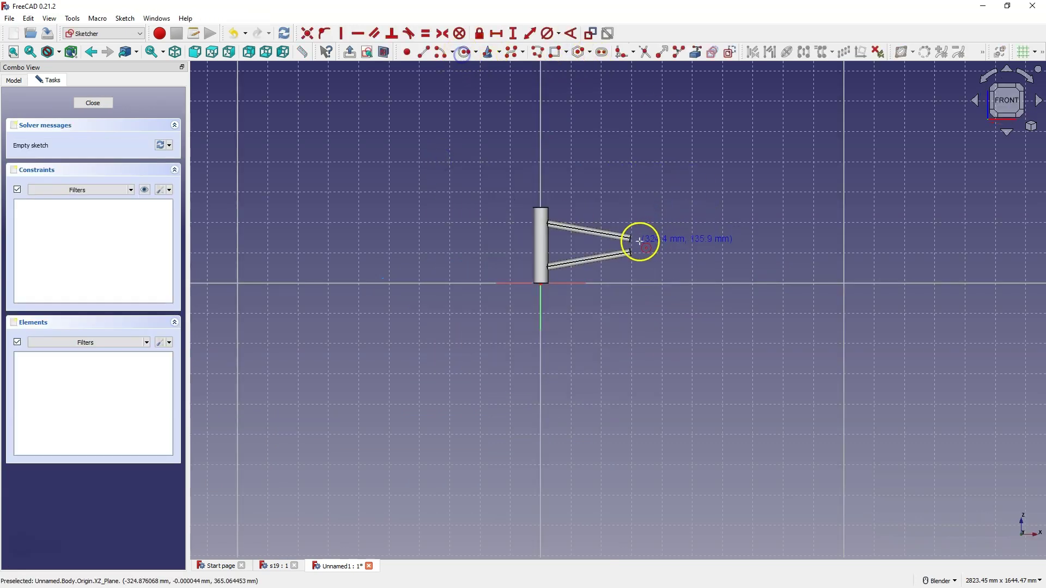
{"action": "left_click", "coordinate": [658, 246]}
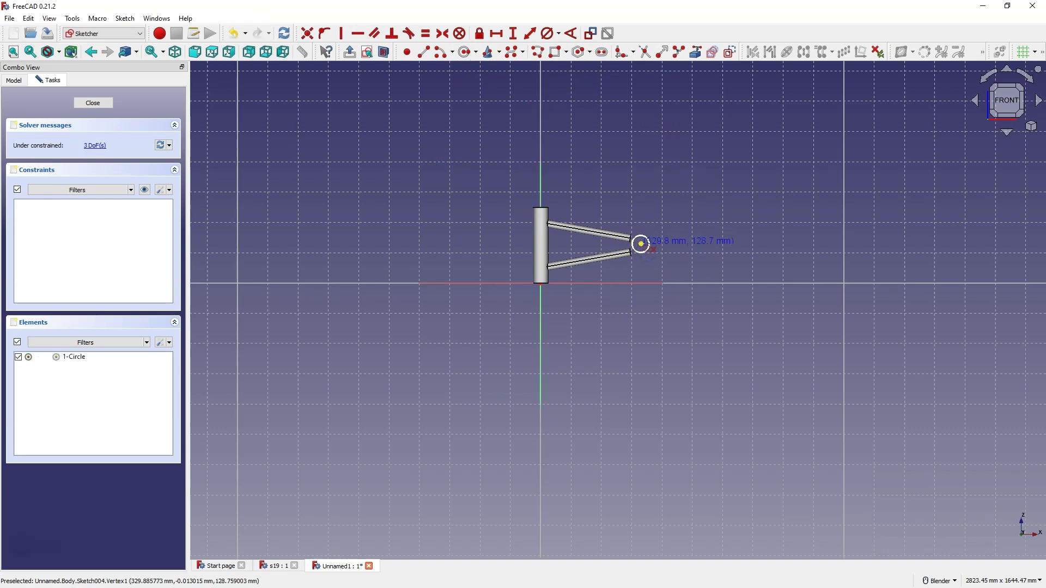
{"action": "left_click", "coordinate": [635, 237]}
{"action": "scroll", "coordinate": [627, 220], "scroll_direction": "up", "scroll_amount": 5}
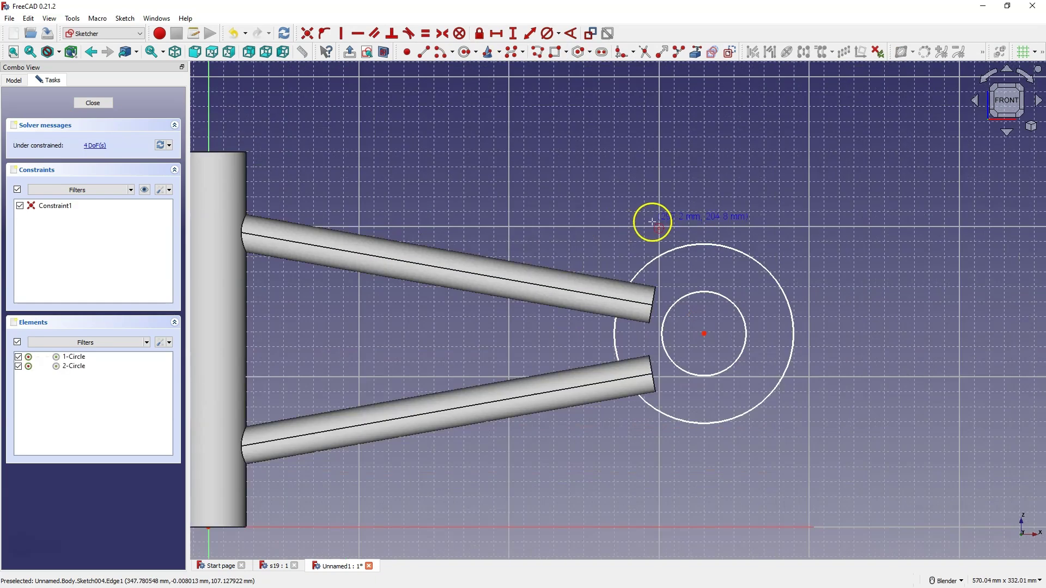
{"action": "right_click", "coordinate": [612, 180]}
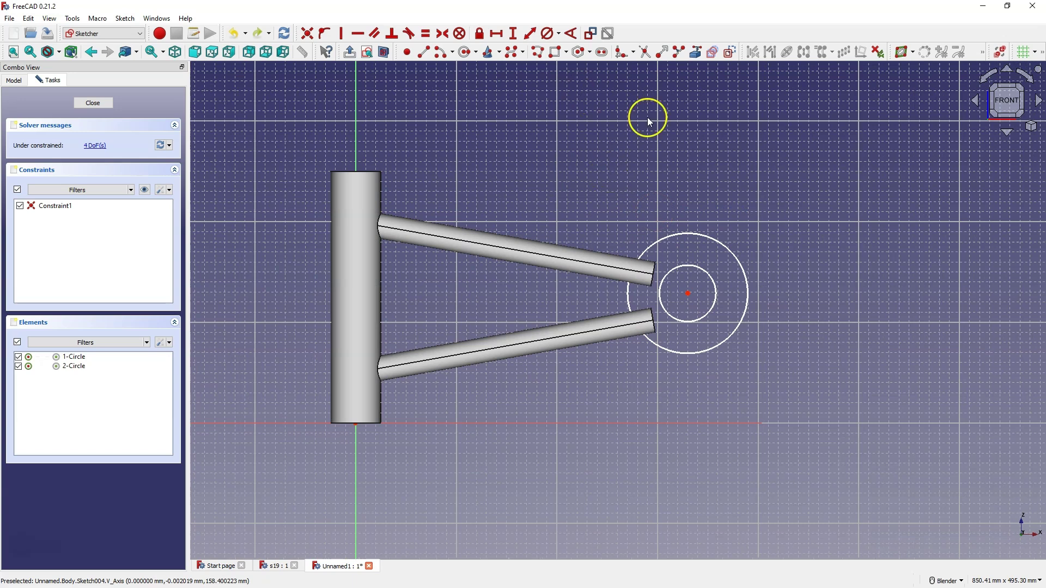
Step: Draw a horizontal line about 457 mm long from beyond the tube's outer side, between the arms, to past the circles
{"action": "left_click", "coordinate": [423, 52]}
{"action": "left_click", "coordinate": [319, 303]}
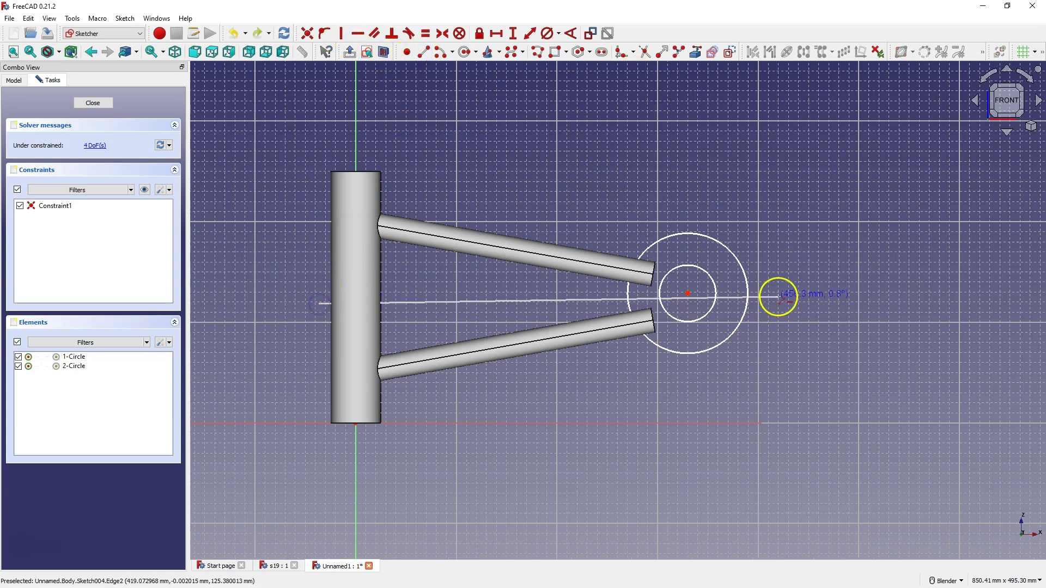
{"action": "left_click", "coordinate": [779, 303]}
{"action": "right_click", "coordinate": [723, 321]}
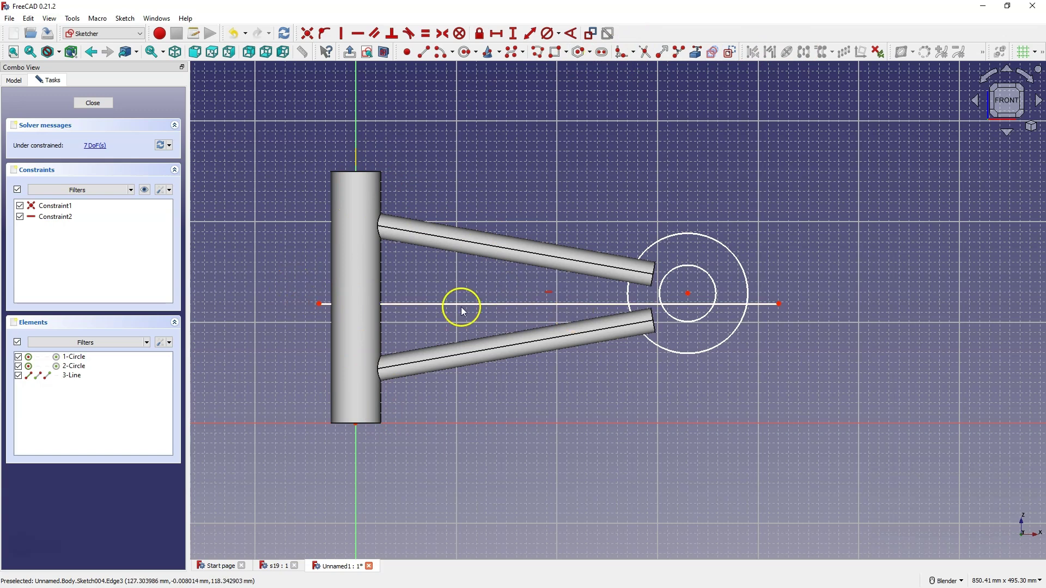
Step: Project the tube's top and bottom edges into the sketch as external geometry
{"action": "left_click", "coordinate": [697, 50]}
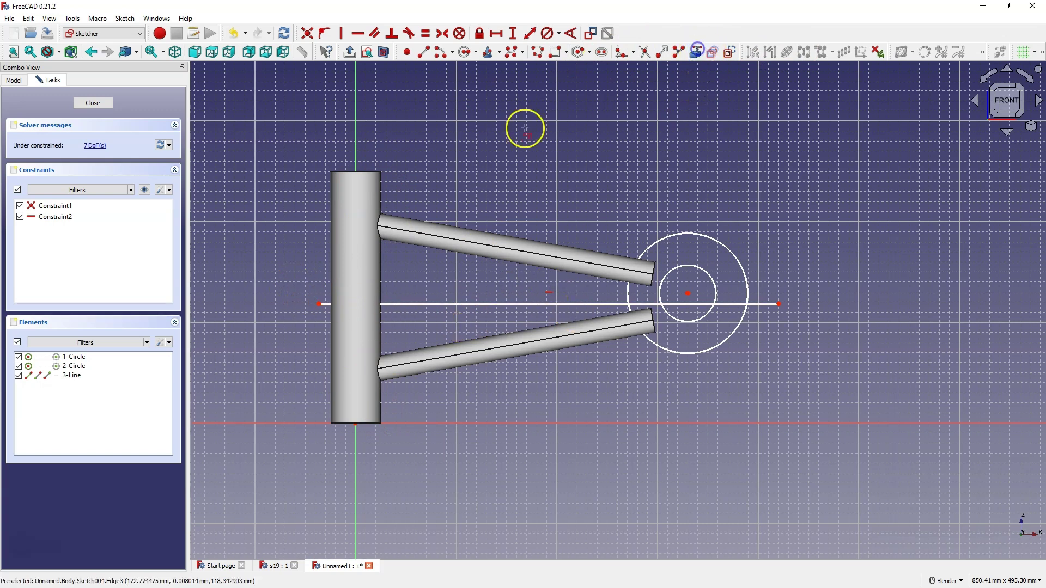
{"action": "left_click", "coordinate": [372, 172]}
{"action": "left_click", "coordinate": [373, 423]}
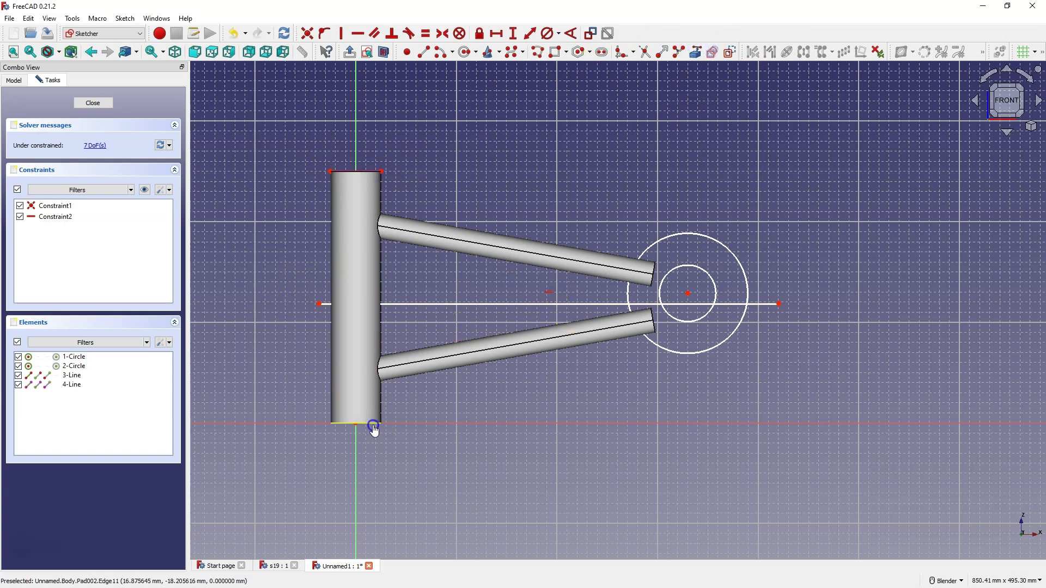
Step: Constrain the tube's top and bottom outer corners on the arm side symmetric about the long horizontal line
{"action": "left_click", "coordinate": [383, 172]}
{"action": "left_click", "coordinate": [380, 423]}
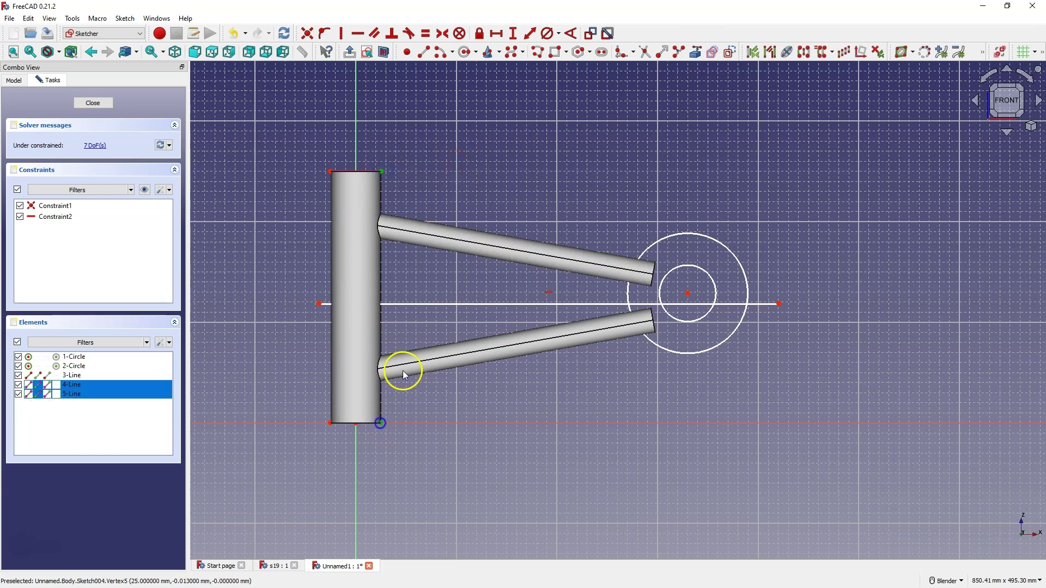
{"action": "left_click", "coordinate": [426, 304]}
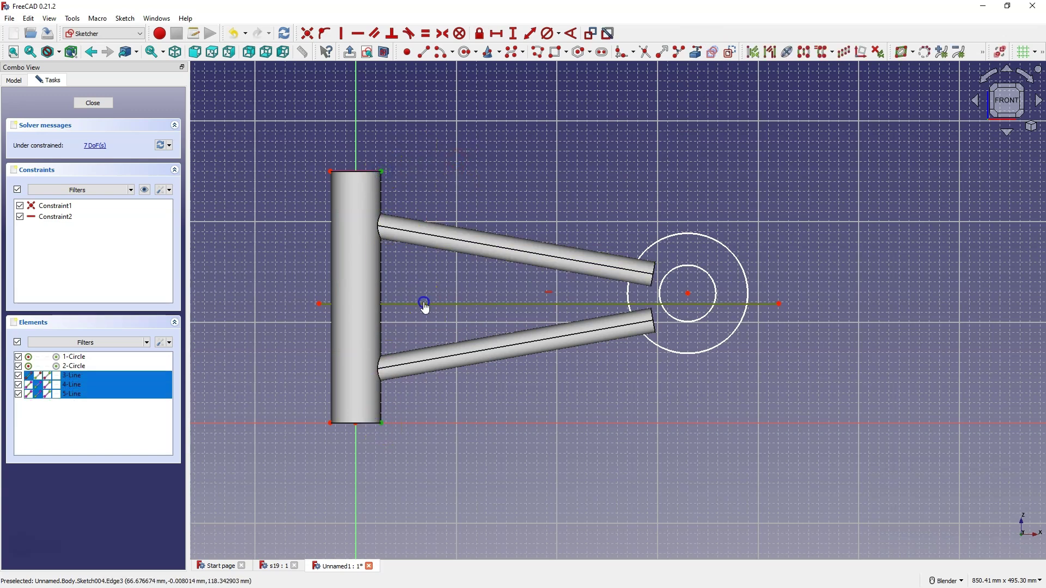
{"action": "left_click", "coordinate": [442, 35]}
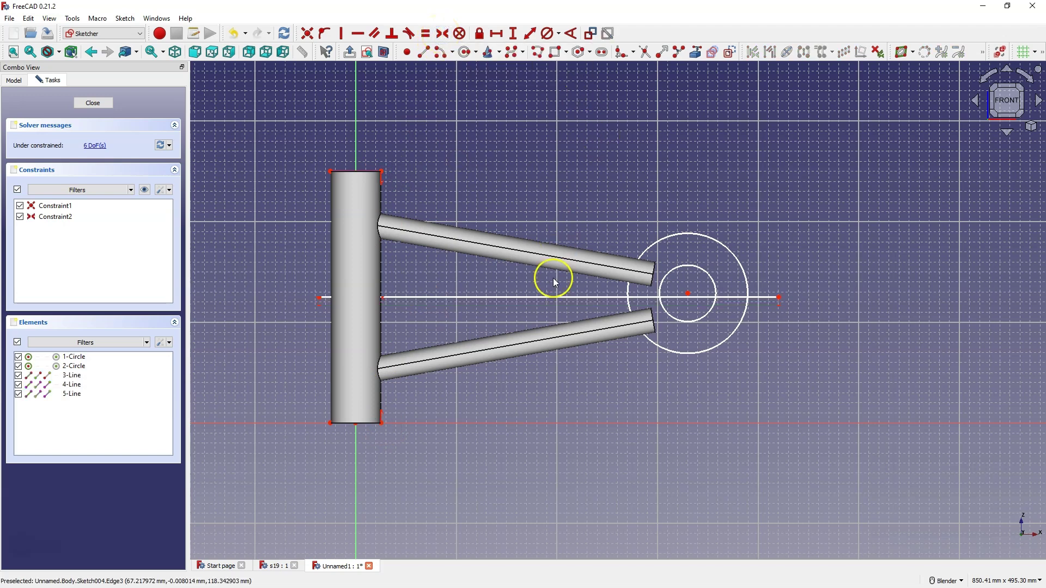
Step: Convert the horizontal line to construction geometry and constrain the circles' shared centre onto it
{"action": "left_click", "coordinate": [554, 295]}
{"action": "left_click", "coordinate": [729, 52]}
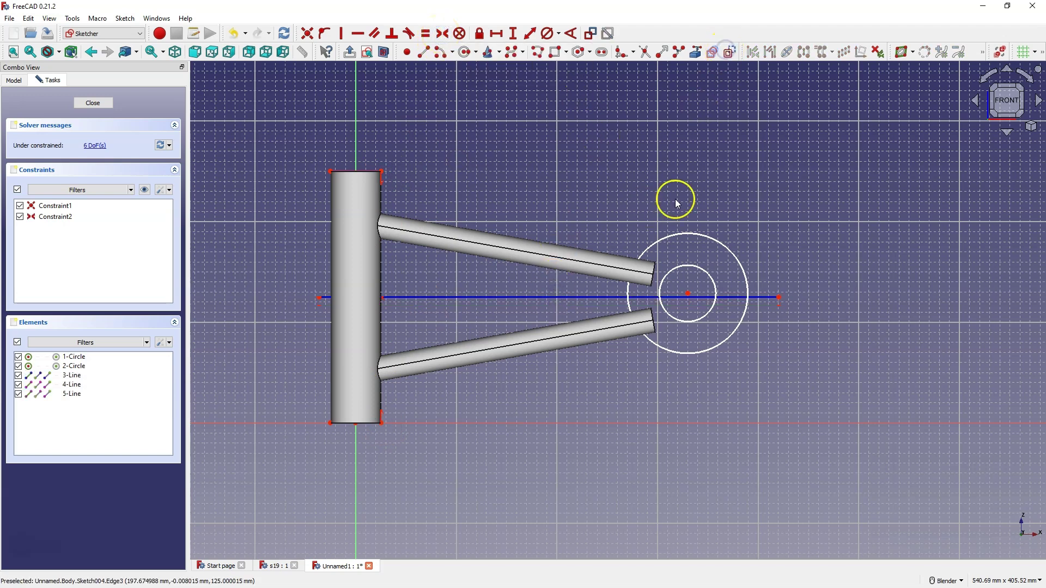
{"action": "left_click", "coordinate": [688, 292]}
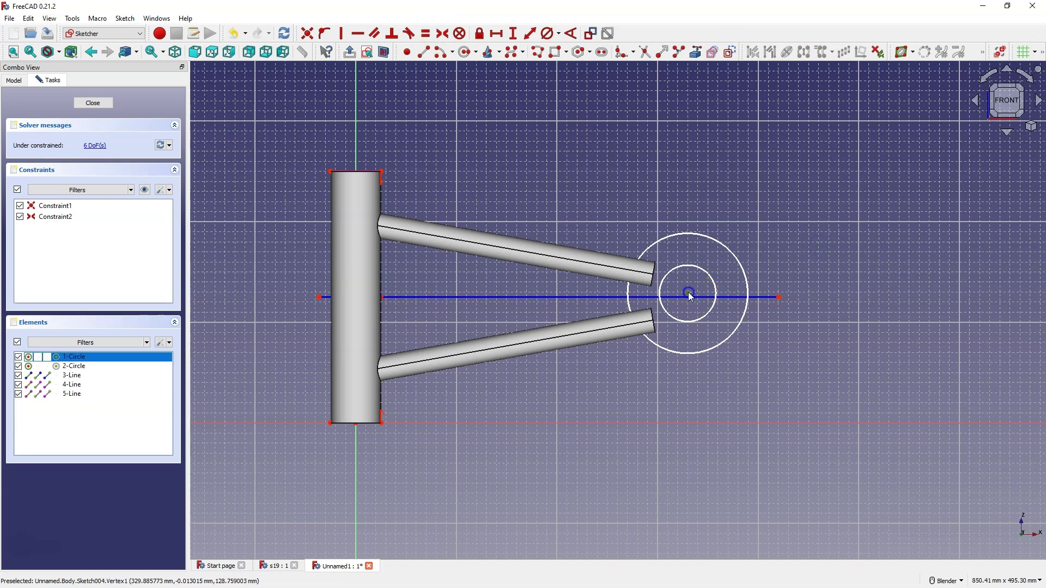
{"action": "left_click", "coordinate": [565, 298]}
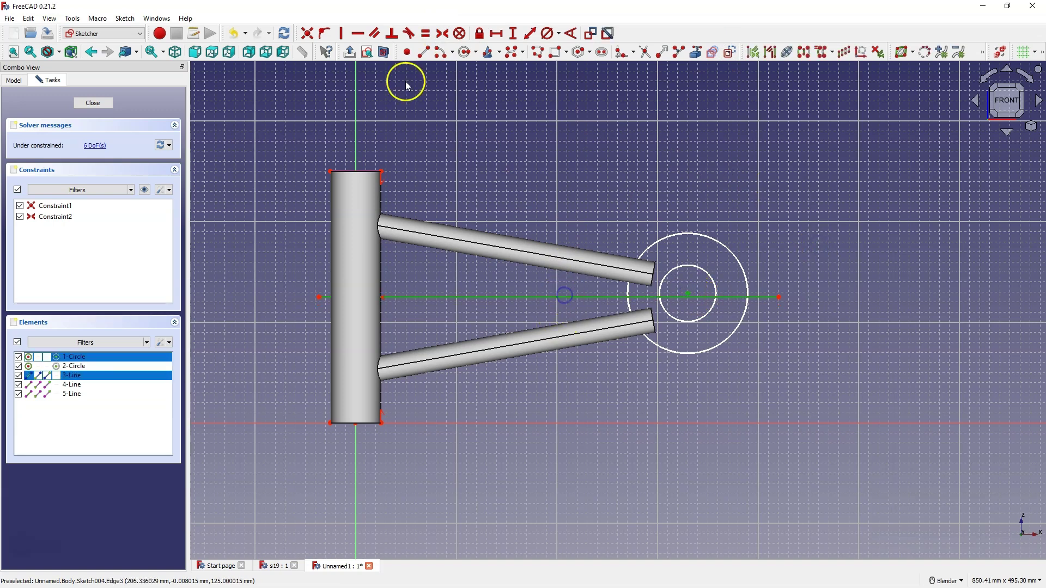
{"action": "left_click", "coordinate": [326, 35]}
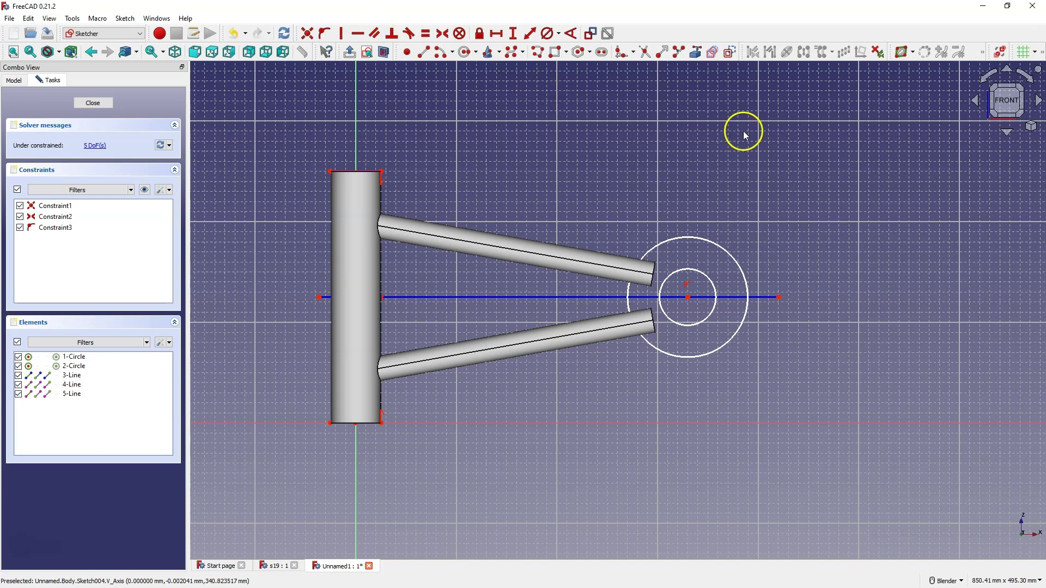
Step: Set the outer circle's diameter to 100 mm and the inner circle's diameter to 60 mm
{"action": "left_click", "coordinate": [547, 33]}
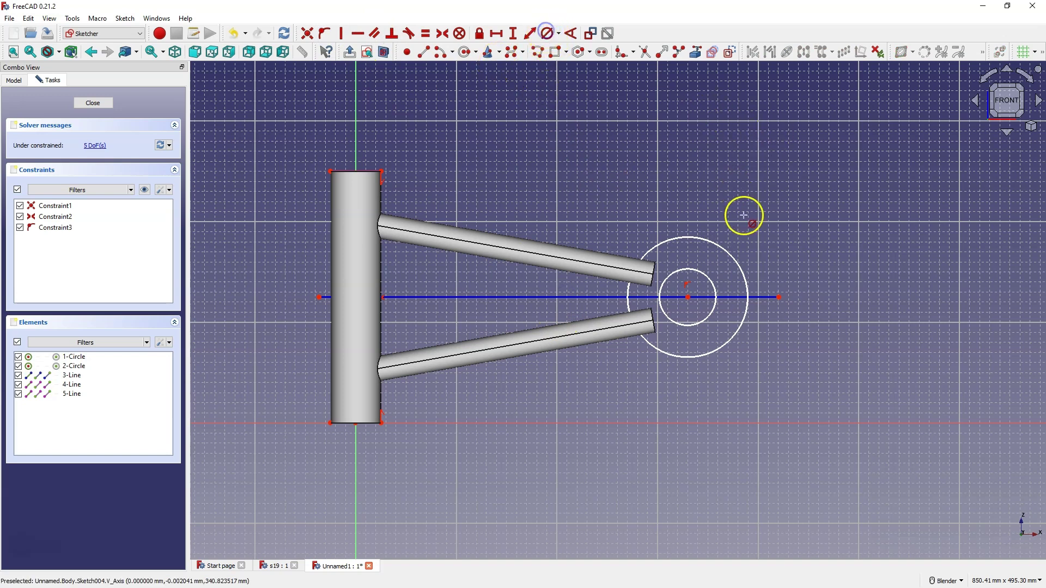
{"action": "left_click", "coordinate": [714, 241]}
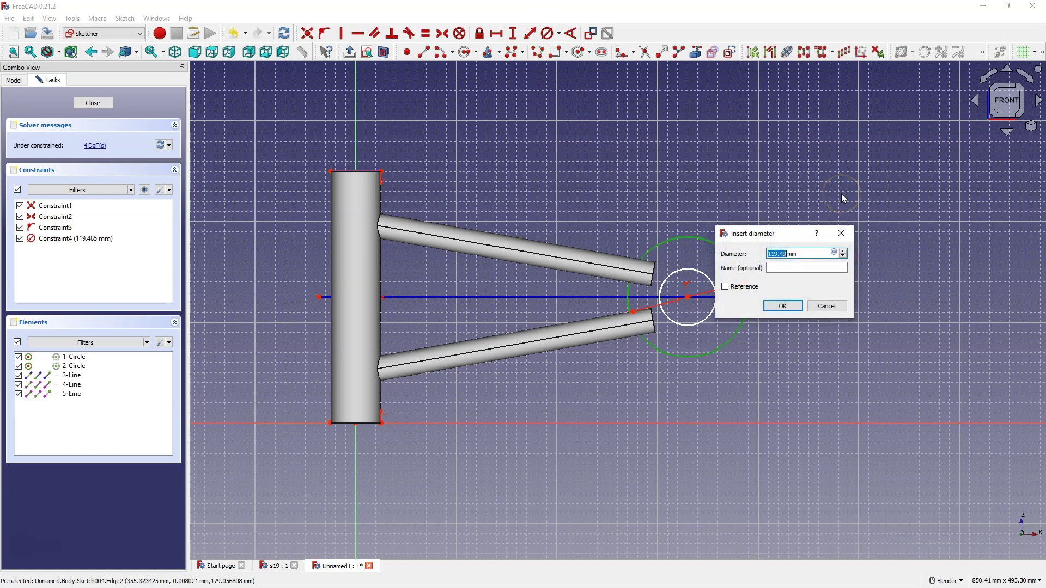
{"action": "type", "text": "100"}
{"action": "key", "text": "Return"}
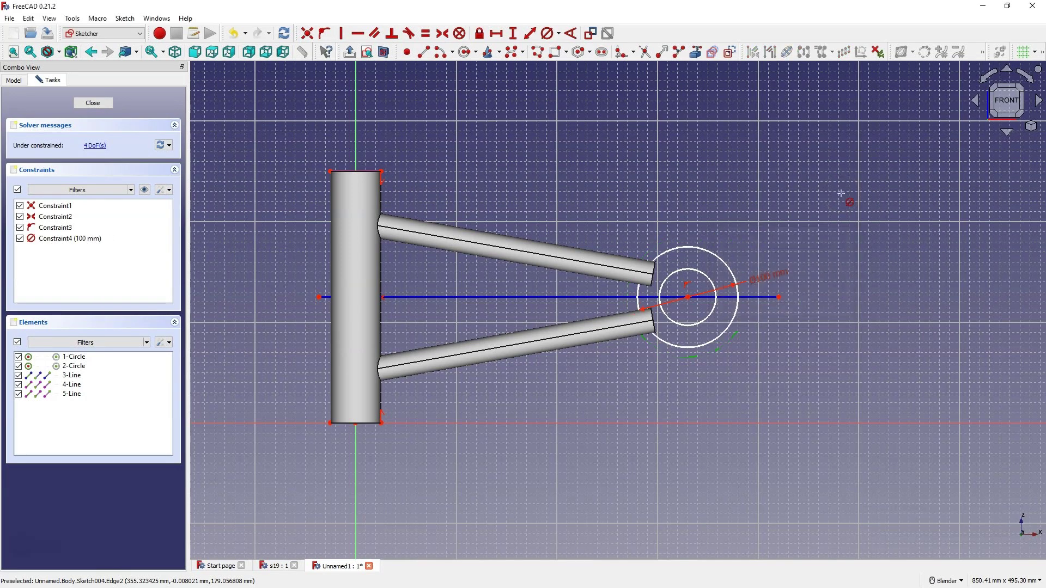
{"action": "left_click", "coordinate": [688, 270]}
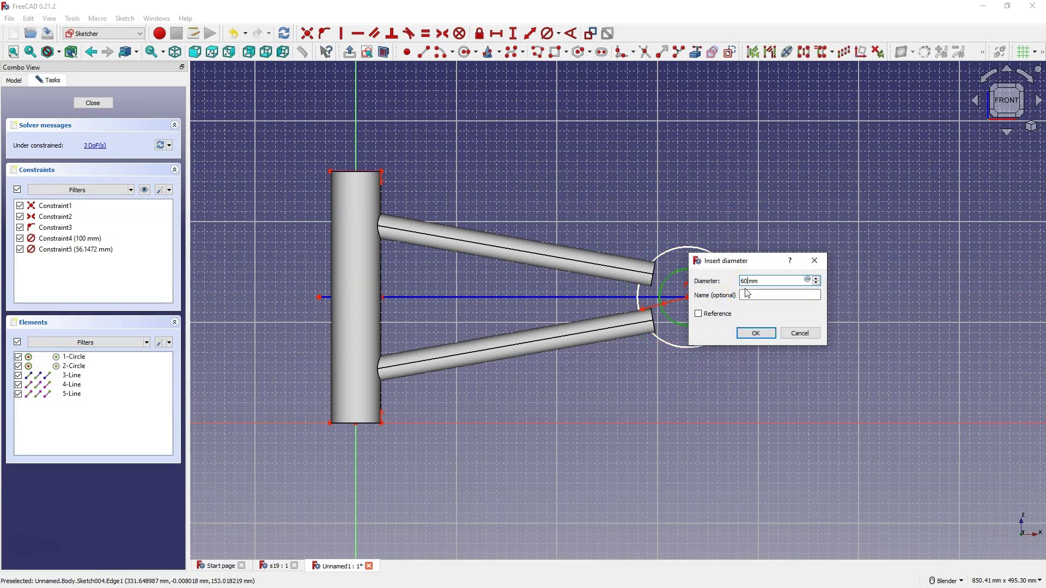
{"action": "key", "text": "Return"}
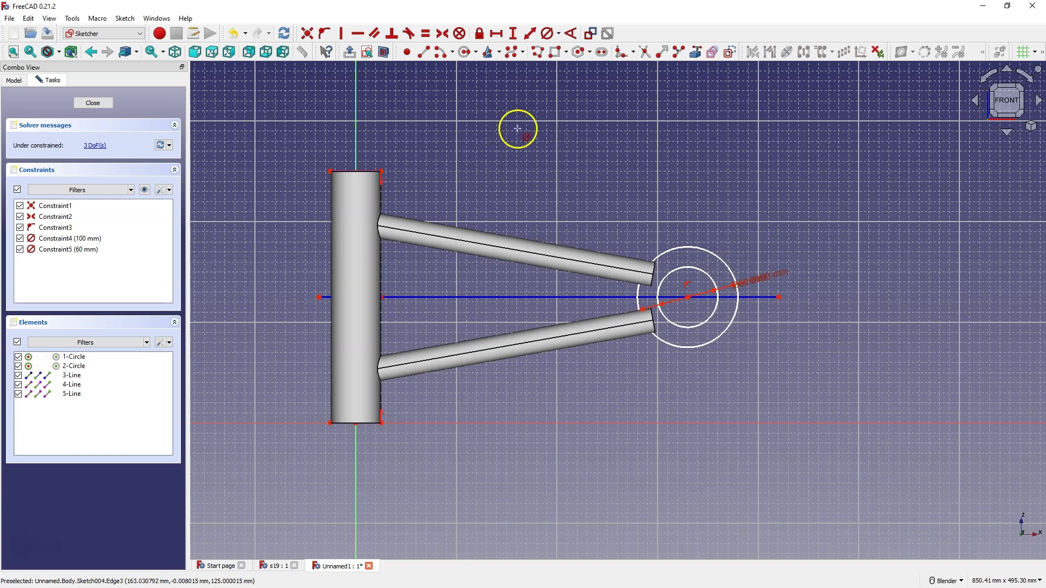
Step: Set the horizontal distance from the origin to the circles' centre to 330 mm and close the sketch
{"action": "left_click", "coordinate": [496, 34]}
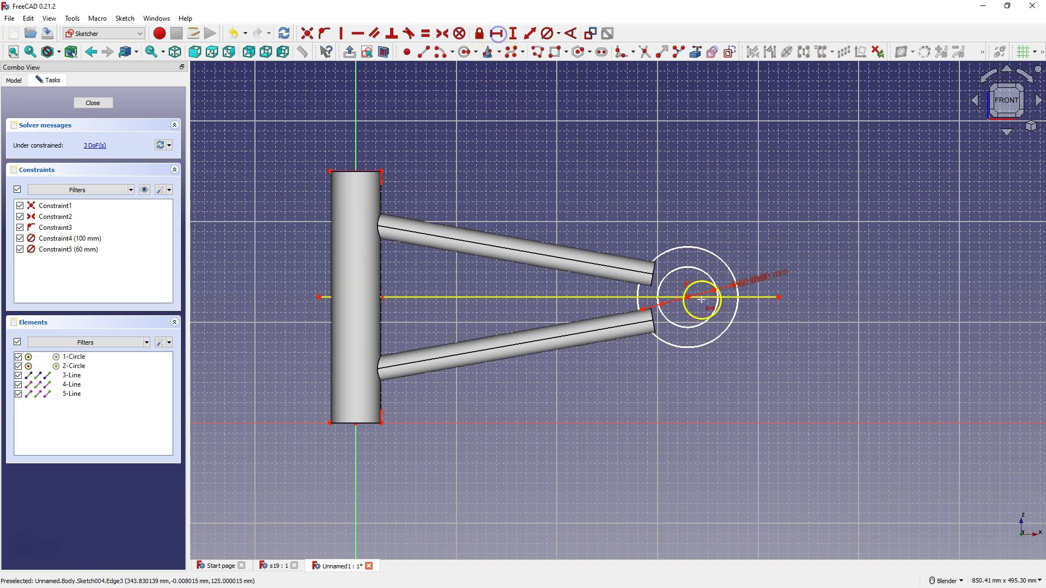
{"action": "left_click", "coordinate": [689, 298]}
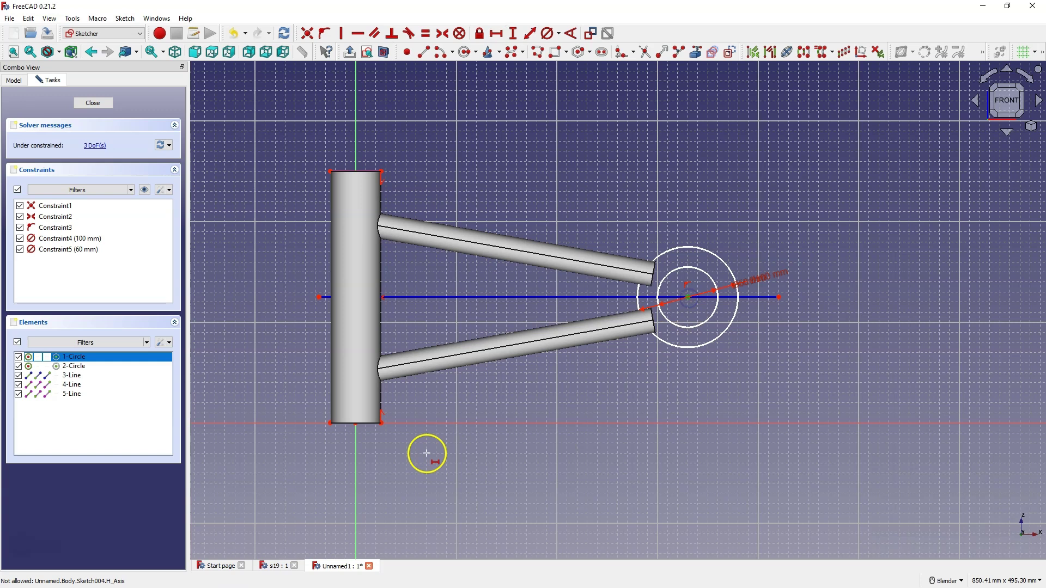
{"action": "left_click", "coordinate": [353, 423]}
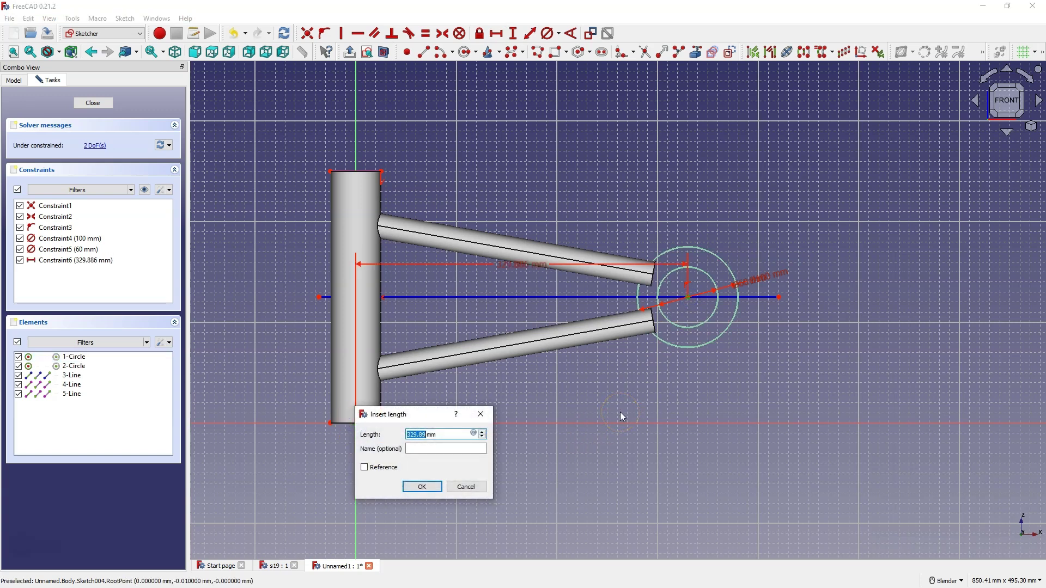
{"action": "key", "text": "Return"}
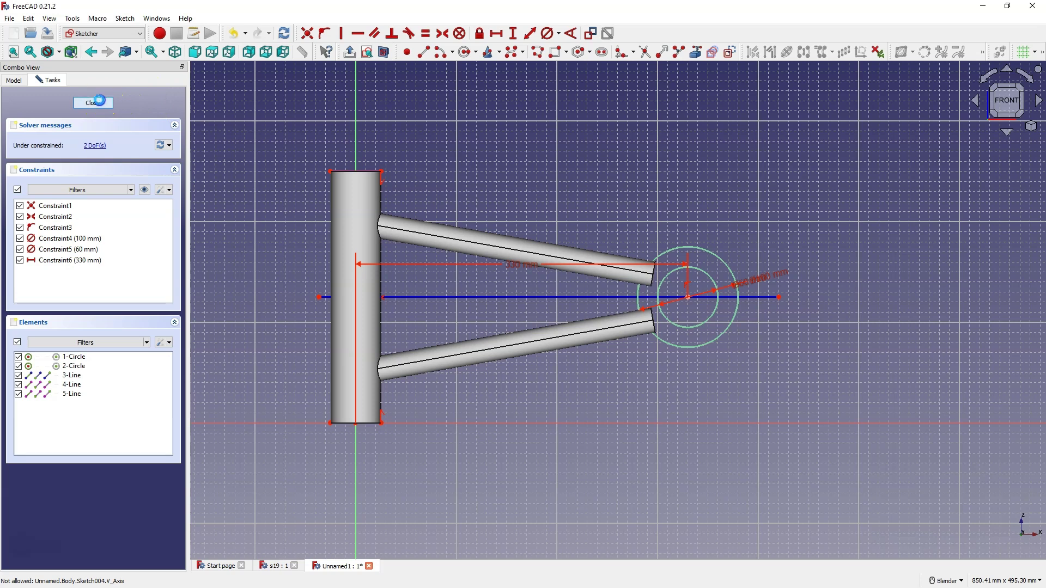
{"action": "left_click", "coordinate": [98, 101]}
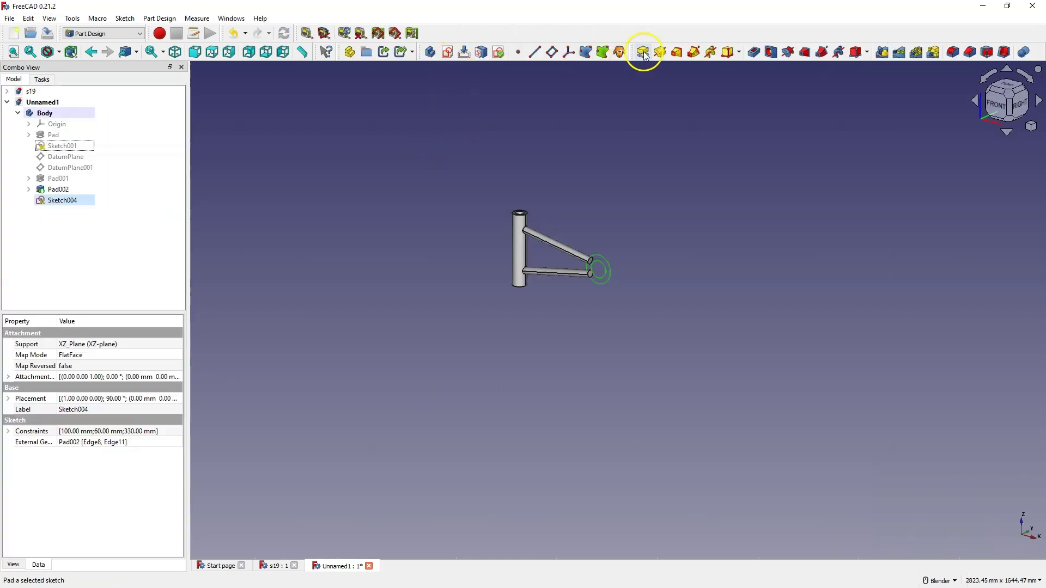
Step: Pad the ring sketch symmetrically to its sketch plane
{"action": "left_click", "coordinate": [644, 54]}
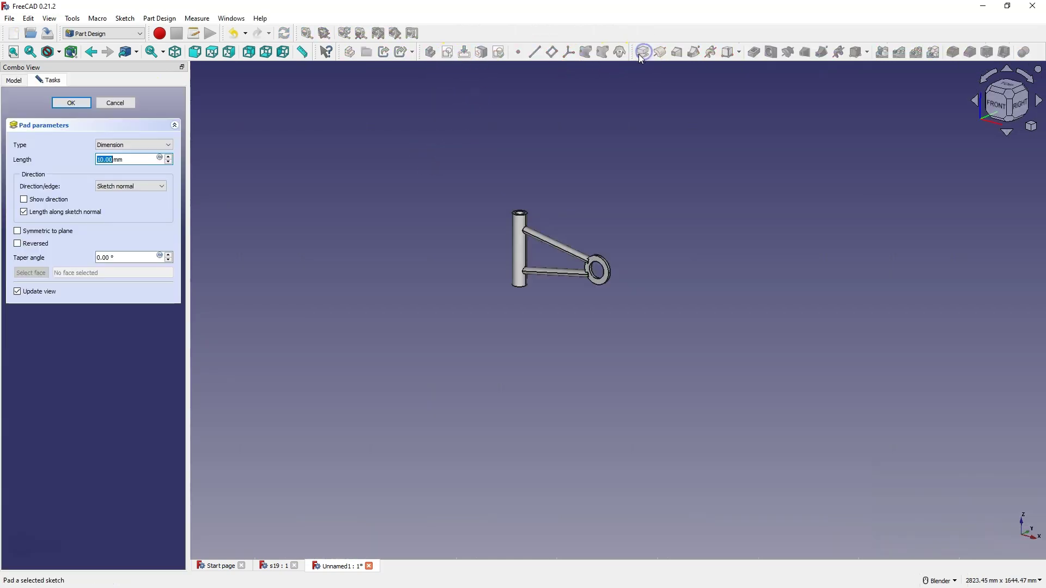
{"action": "left_click", "coordinate": [37, 231]}
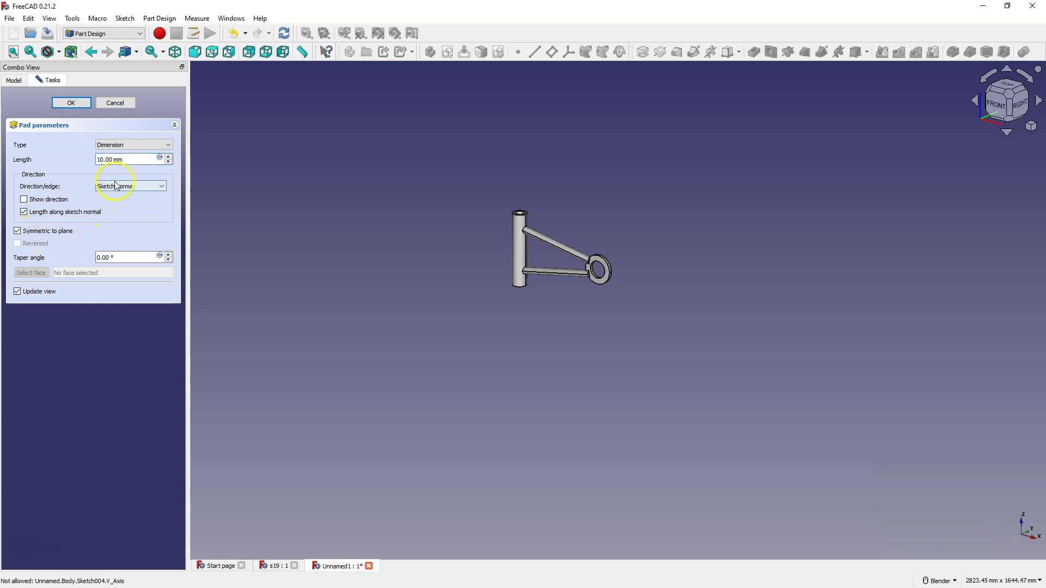
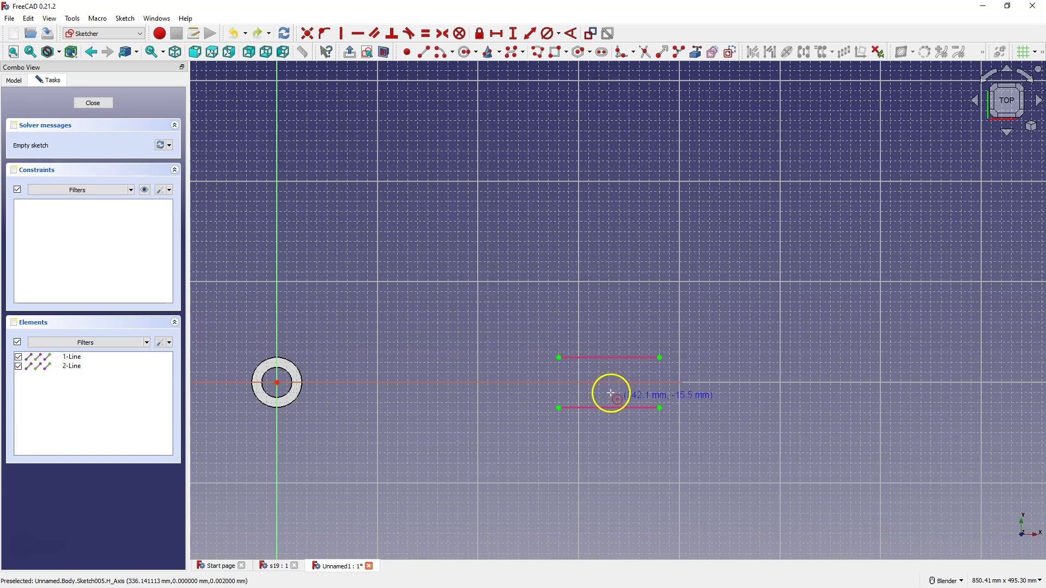
Step: Draw a circle about 31 mm in diameter near the middle between the two projected ring edges
{"action": "left_click", "coordinate": [611, 379]}
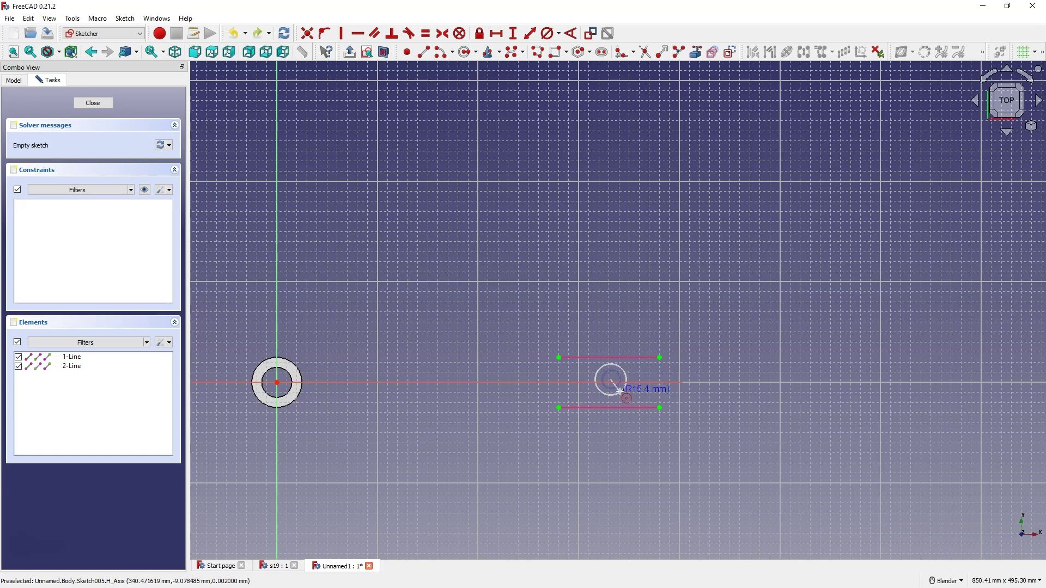
{"action": "left_click", "coordinate": [627, 383]}
{"action": "right_click", "coordinate": [610, 305]}
Step: Centre the circle between diagonally opposite endpoints of the two projected ring edges with a symmetry constraint
{"action": "left_click", "coordinate": [559, 358]}
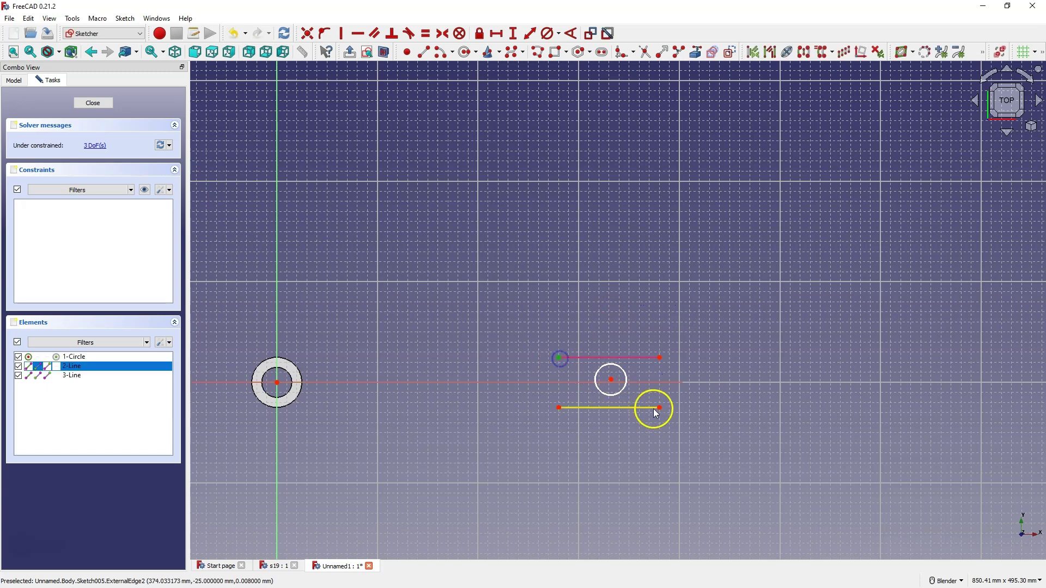
{"action": "left_click", "coordinate": [658, 407]}
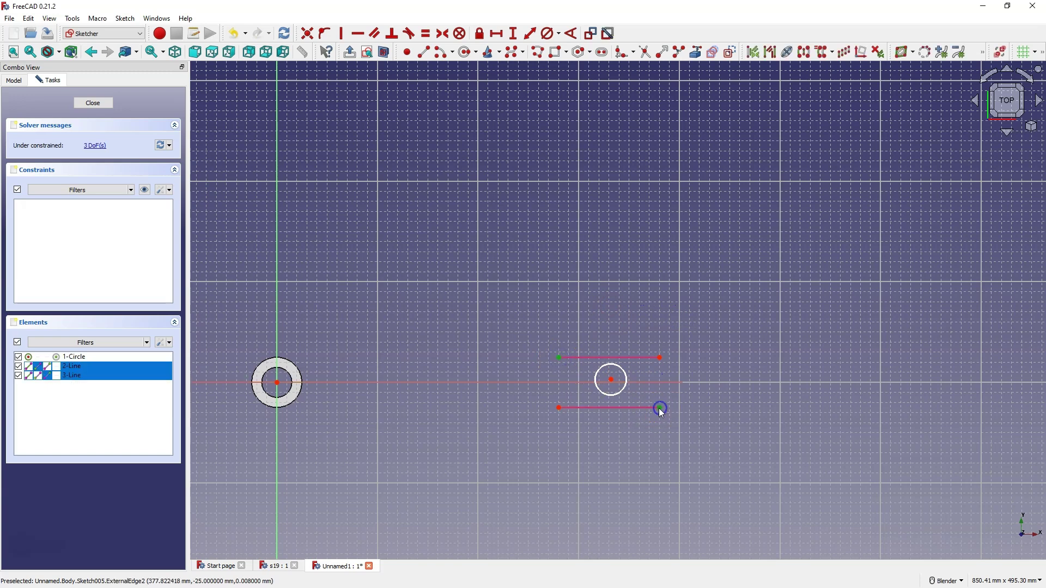
{"action": "left_click", "coordinate": [611, 381]}
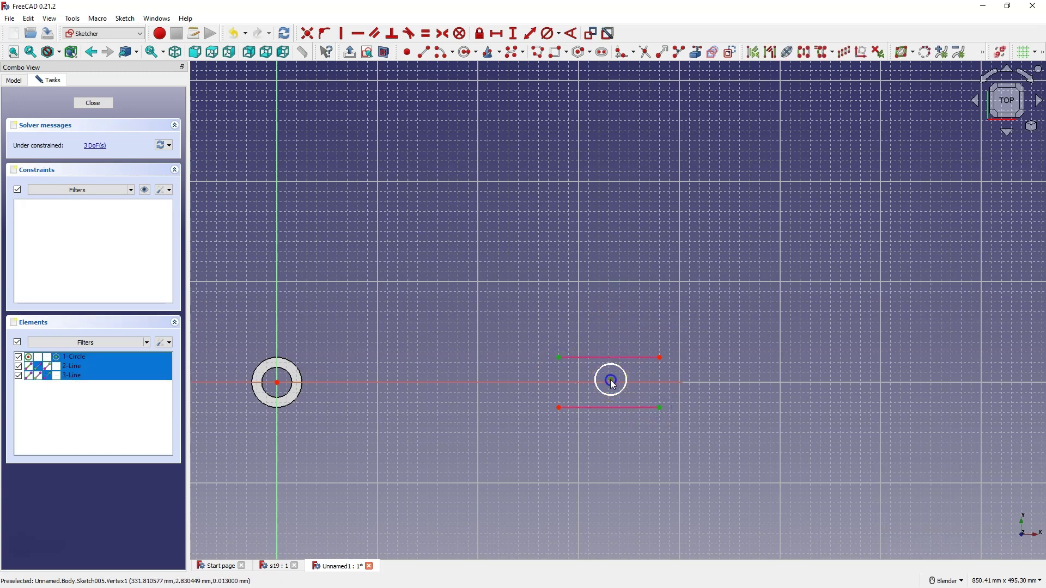
{"action": "left_click", "coordinate": [442, 33]}
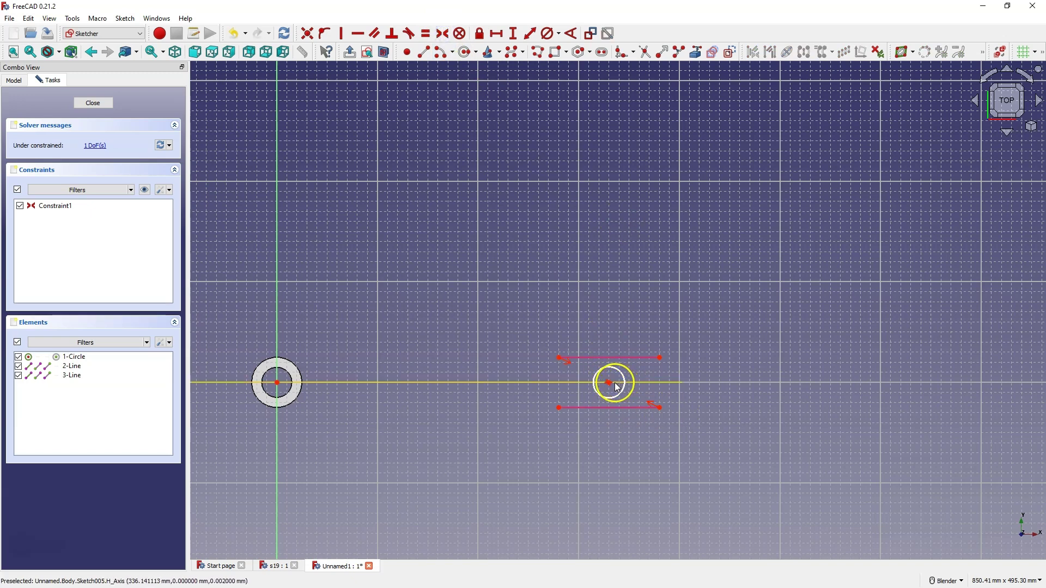
{"action": "mouse_move", "coordinate": [617, 388]}
{"action": "left_mouse_down"}
{"action": "mouse_move", "coordinate": [619, 401]}
{"action": "mouse_move", "coordinate": [606, 381]}
{"action": "left_mouse_up"}
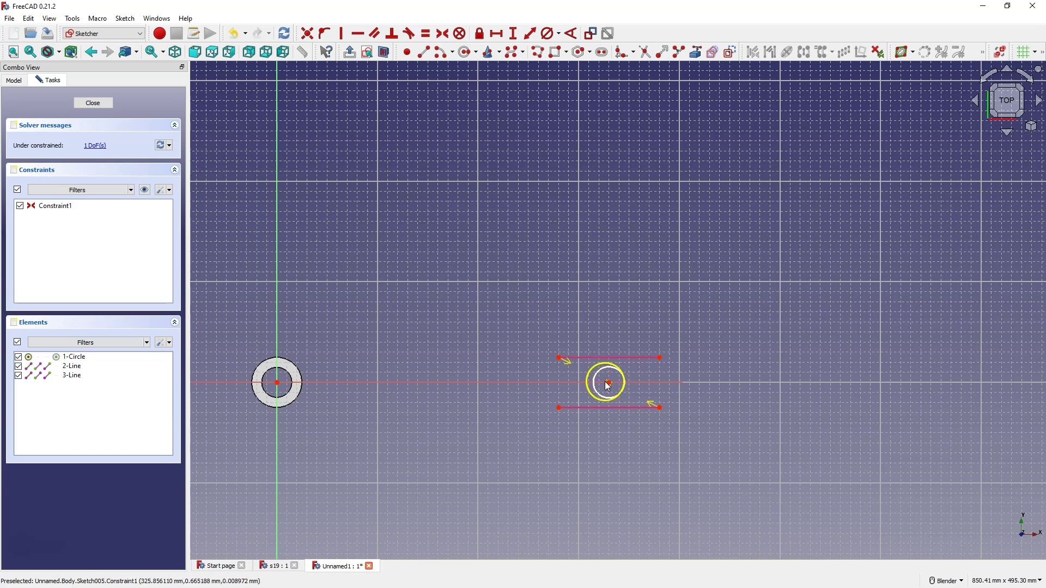
Step: Set the small circle's diameter to 15 mm and close the sketch
{"action": "left_click", "coordinate": [547, 33]}
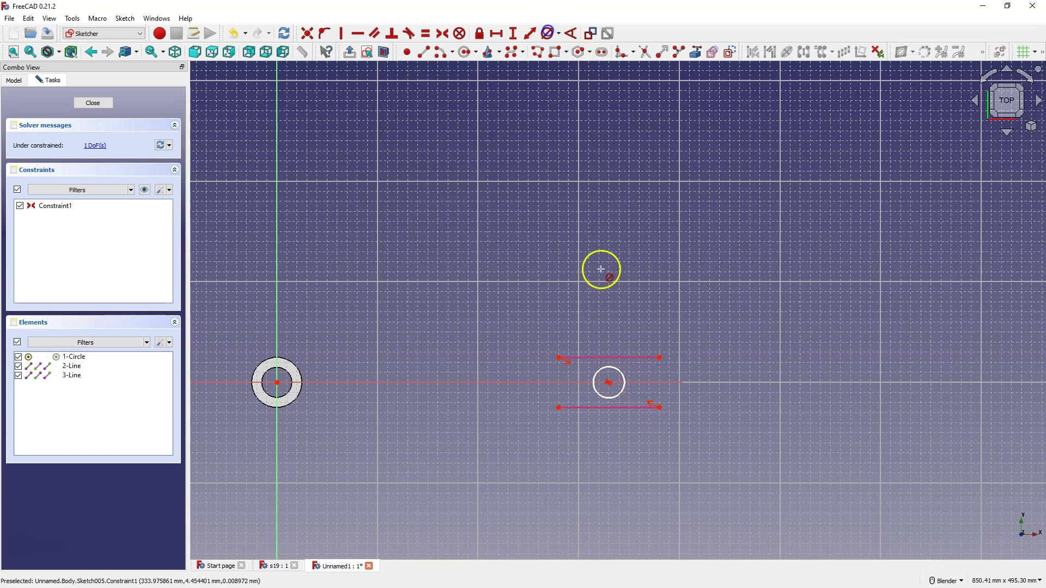
{"action": "left_click", "coordinate": [622, 373]}
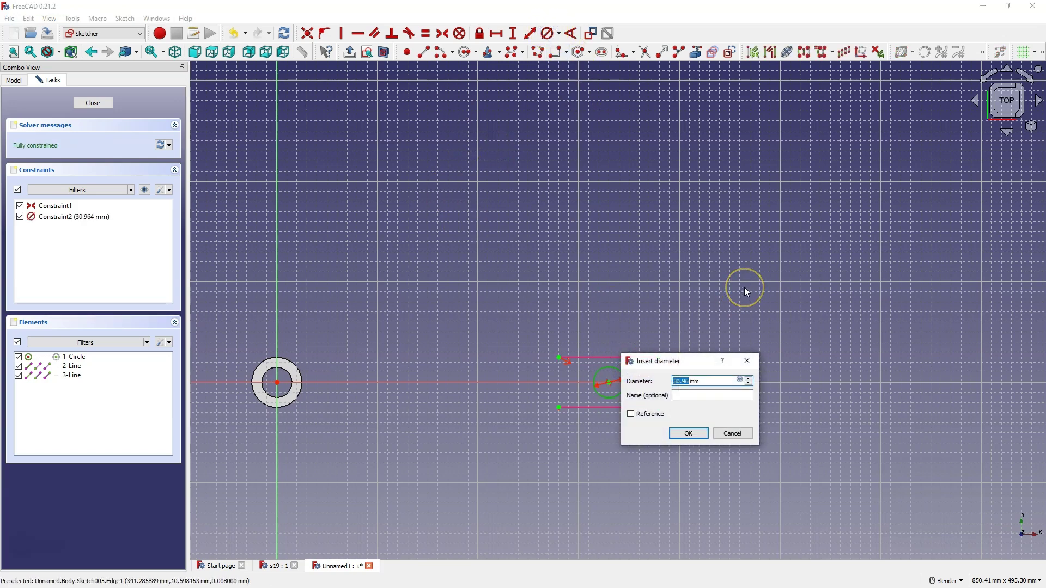
{"action": "type", "text": "15"}
{"action": "key", "text": "Return"}
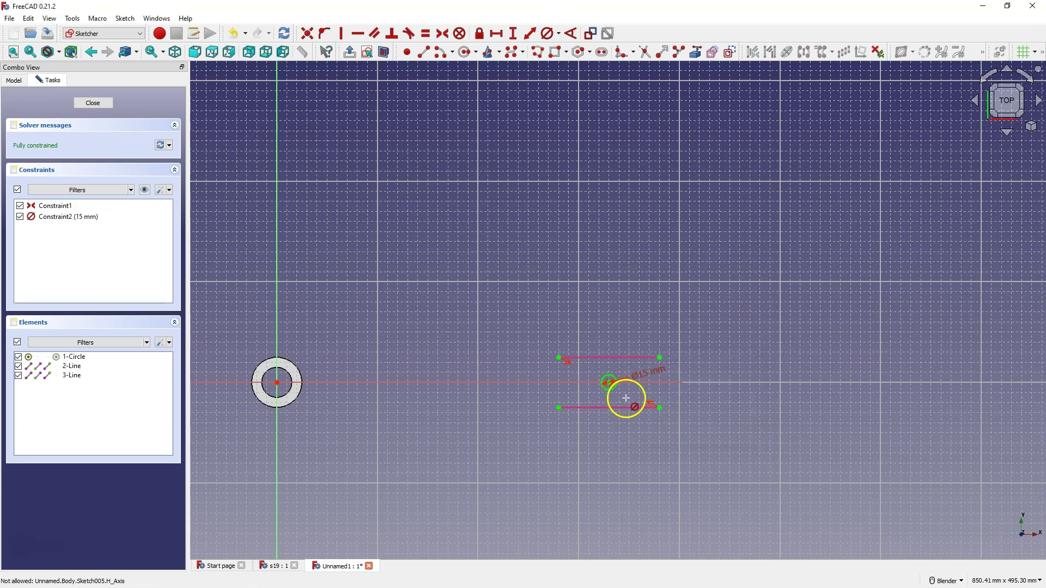
{"action": "left_click", "coordinate": [99, 102]}
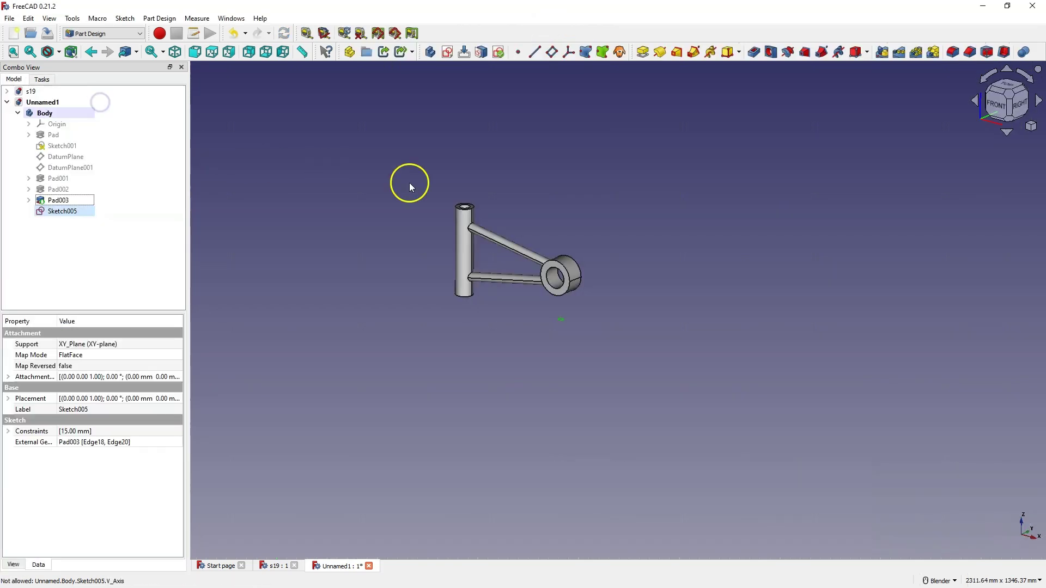
Step: Pocket the 15 mm circle sketch with type Through all in the reversed direction, cutting through the end ring
{"action": "left_click", "coordinate": [753, 52]}
{"action": "left_click", "coordinate": [109, 144]}
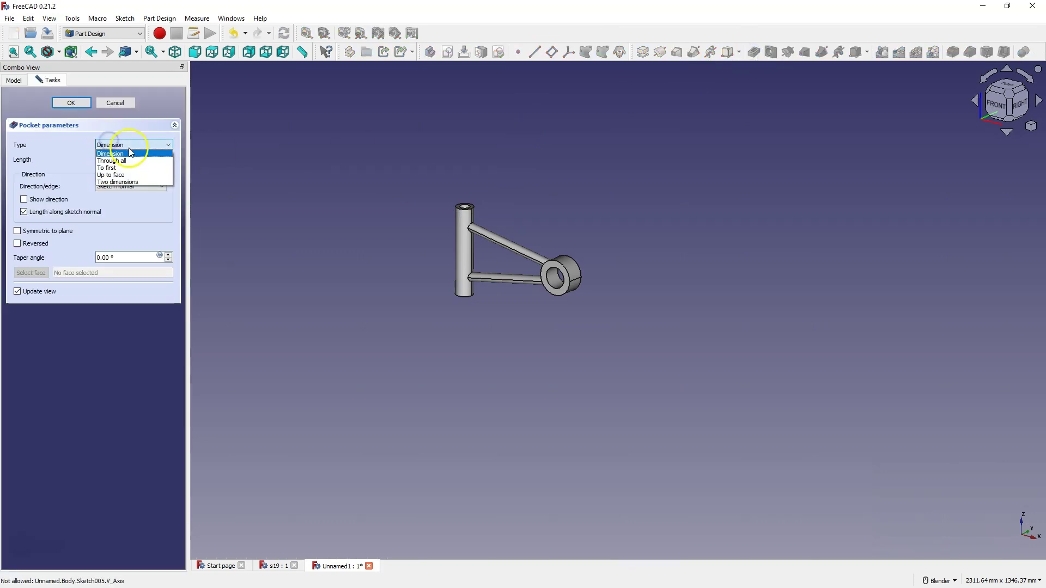
{"action": "left_click", "coordinate": [133, 155]}
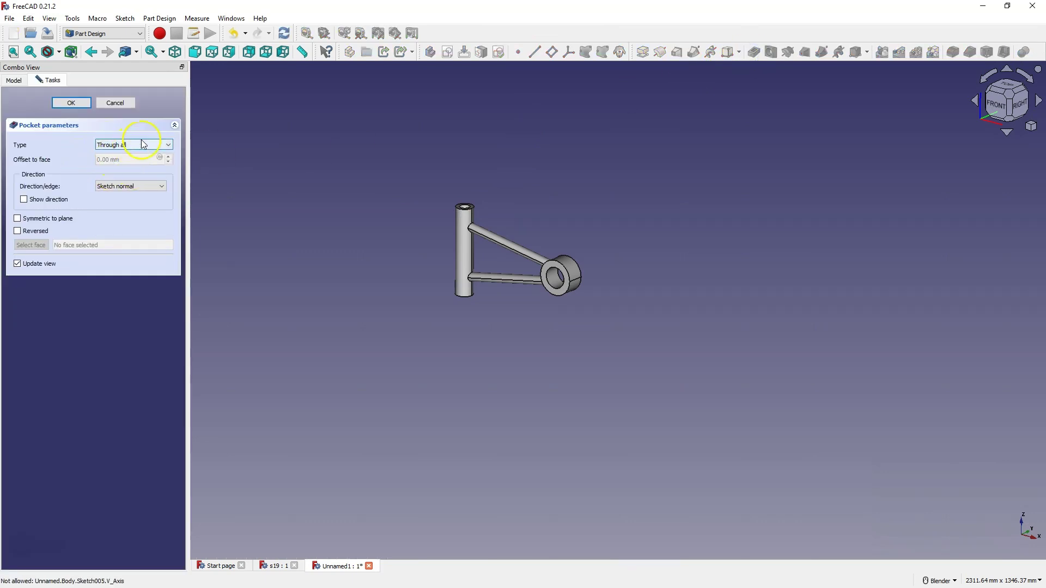
{"action": "left_click", "coordinate": [20, 233]}
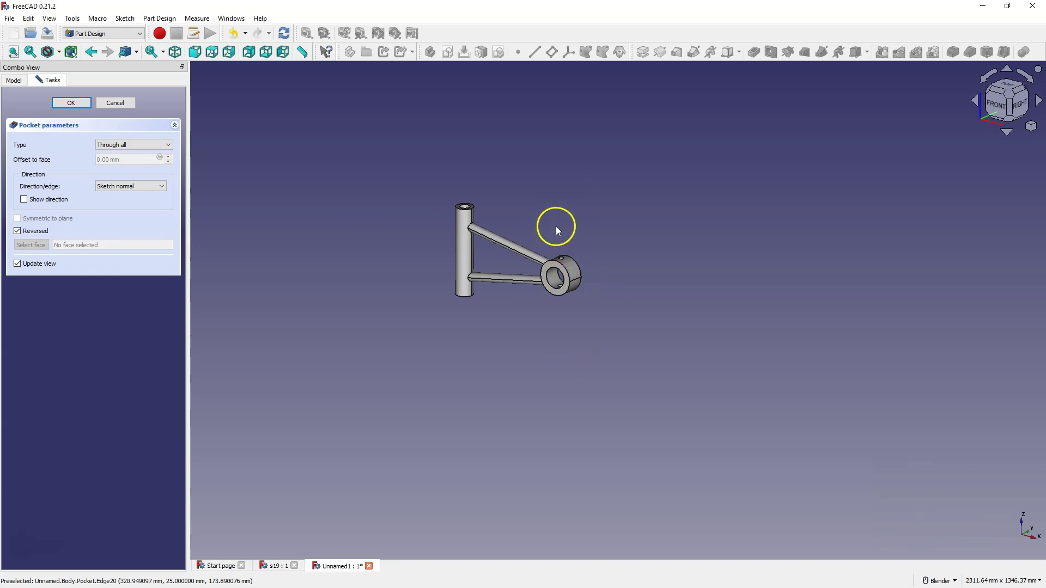
{"action": "scroll", "coordinate": [555, 226], "scroll_direction": "up", "scroll_amount": 6}
{"action": "left_click", "coordinate": [64, 104]}
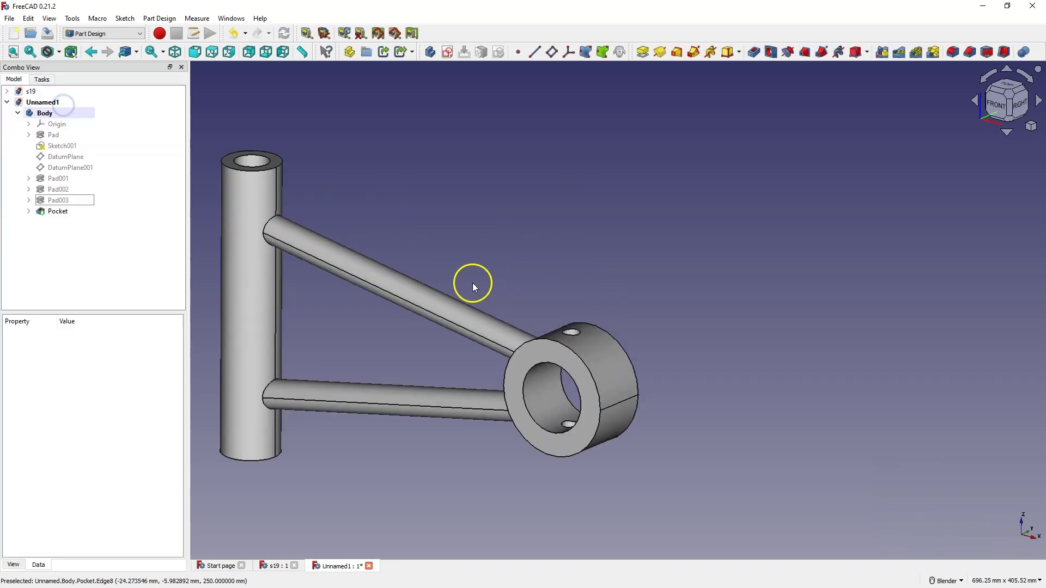
{"action": "middle_click_drag", "start_coordinate": [472, 283], "coordinate": [626, 365]}
{"action": "mouse_move", "coordinate": [583, 215]}
{"action": "middle_mouse_down"}
{"action": "mouse_move", "coordinate": [577, 230]}
{"action": "mouse_move", "coordinate": [569, 173]}
{"action": "mouse_move", "coordinate": [573, 201]}
{"action": "middle_mouse_up"}
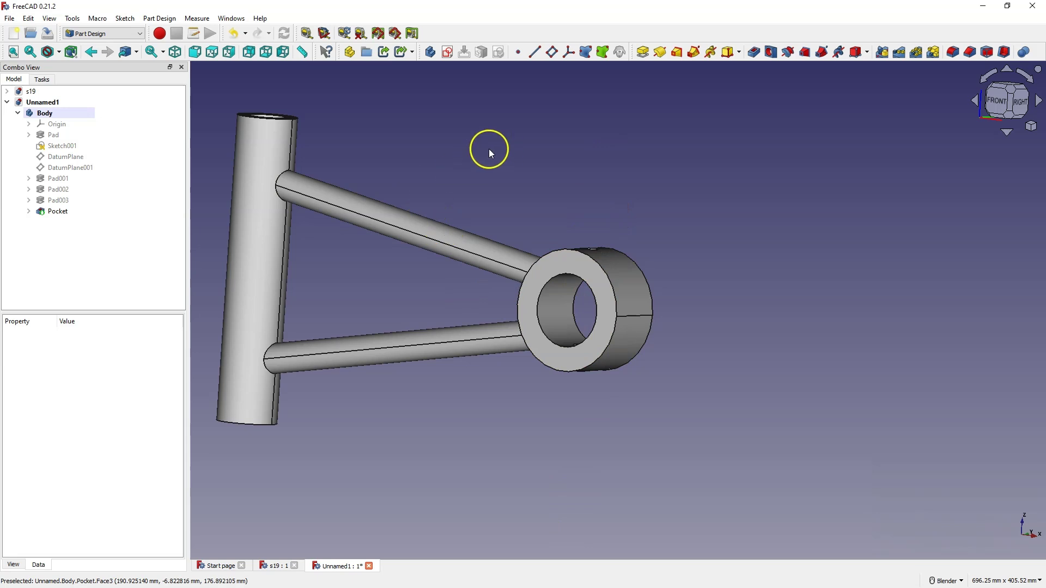
{"action": "middle_click_drag", "start_coordinate": [602, 279], "coordinate": [611, 345]}
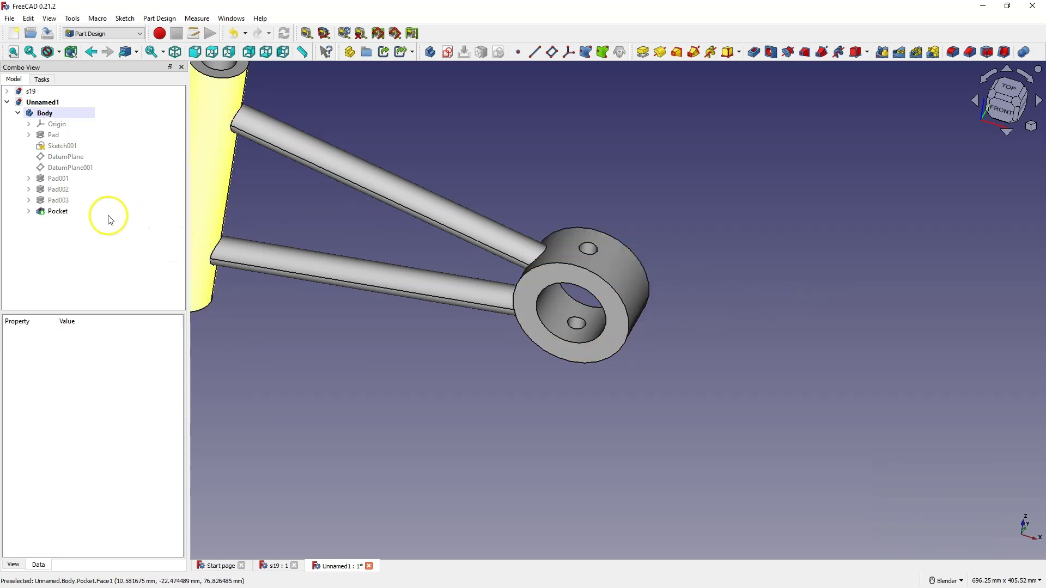
Step: Change the ring pocket's type to Dimension and set its length to 115 mm
{"action": "scroll", "coordinate": [579, 140], "scroll_direction": "down", "scroll_amount": 2}
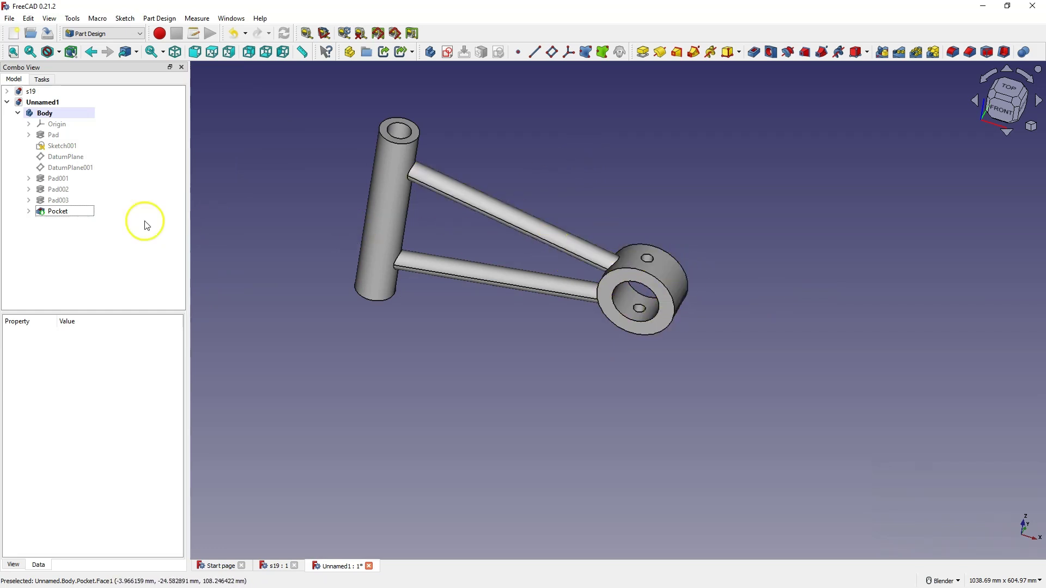
{"action": "double_click", "coordinate": [57, 212]}
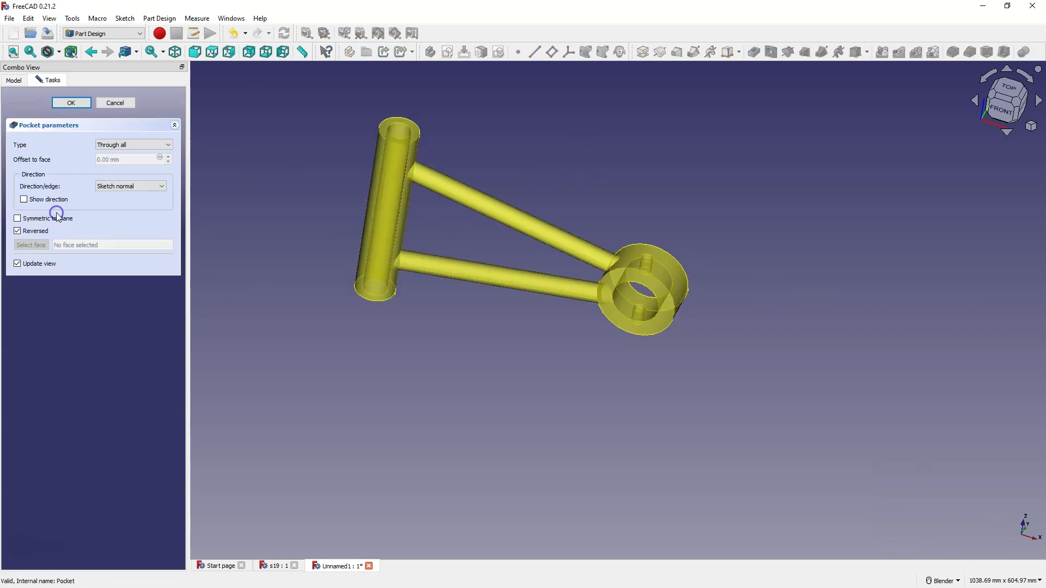
{"action": "left_click", "coordinate": [126, 145]}
{"action": "left_click", "coordinate": [113, 153]}
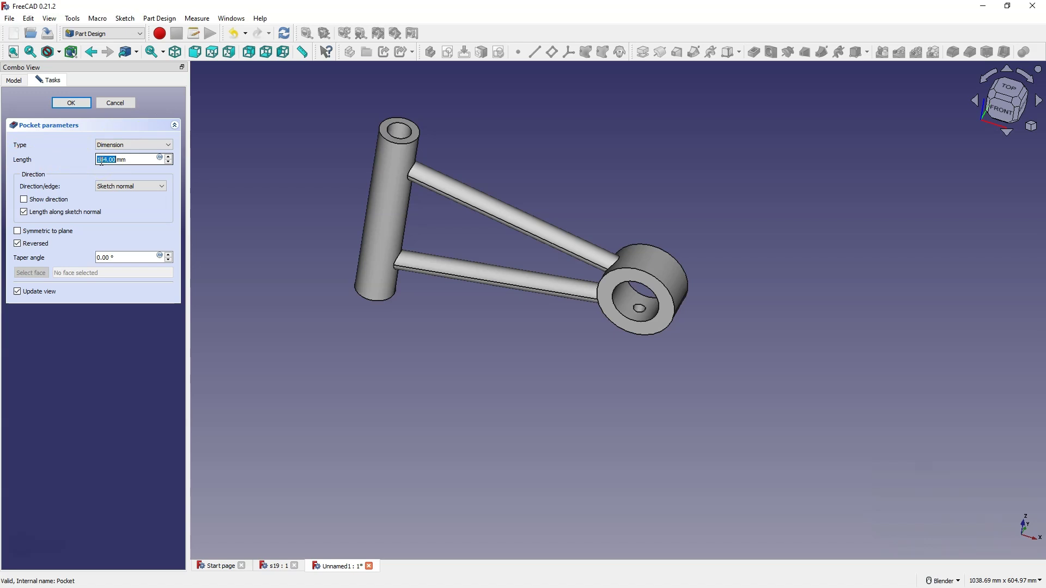
{"action": "scroll", "coordinate": [101, 161], "scroll_direction": "up", "scroll_amount": 8}
{"action": "left_click", "coordinate": [110, 159]}
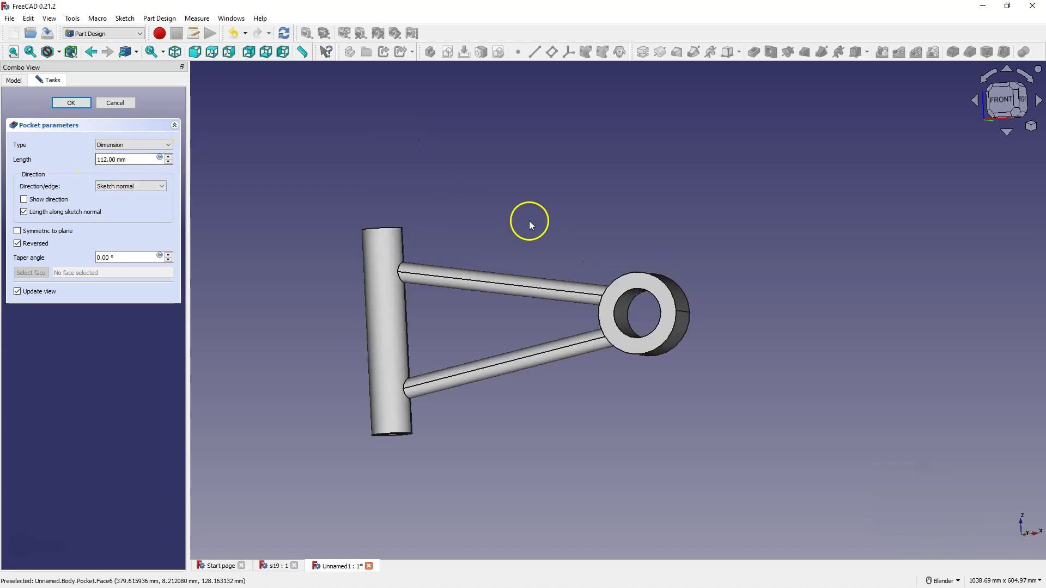
{"action": "middle_click_drag", "start_coordinate": [531, 224], "coordinate": [604, 286]}
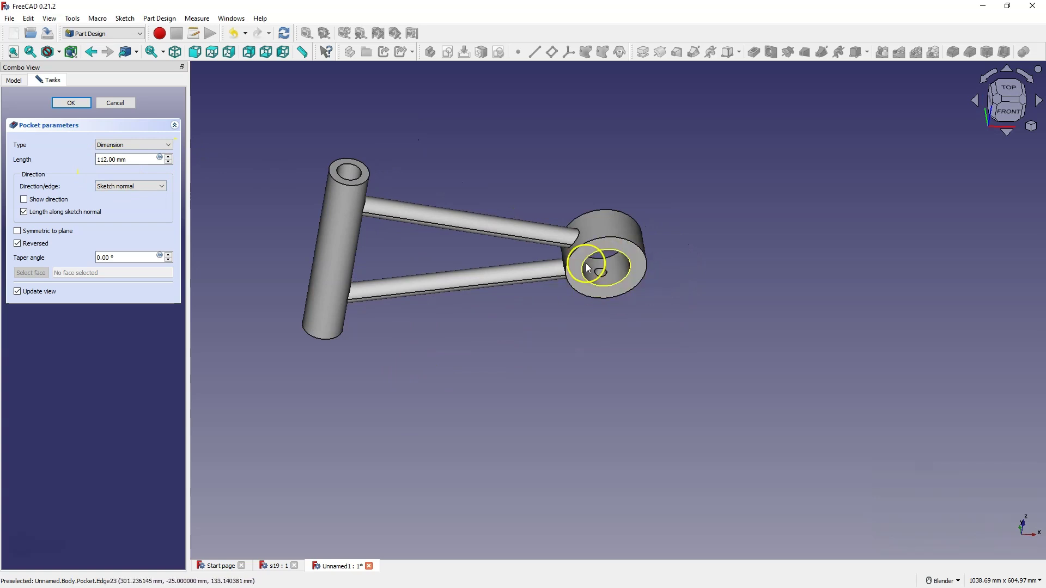
{"action": "left_click", "coordinate": [107, 159]}
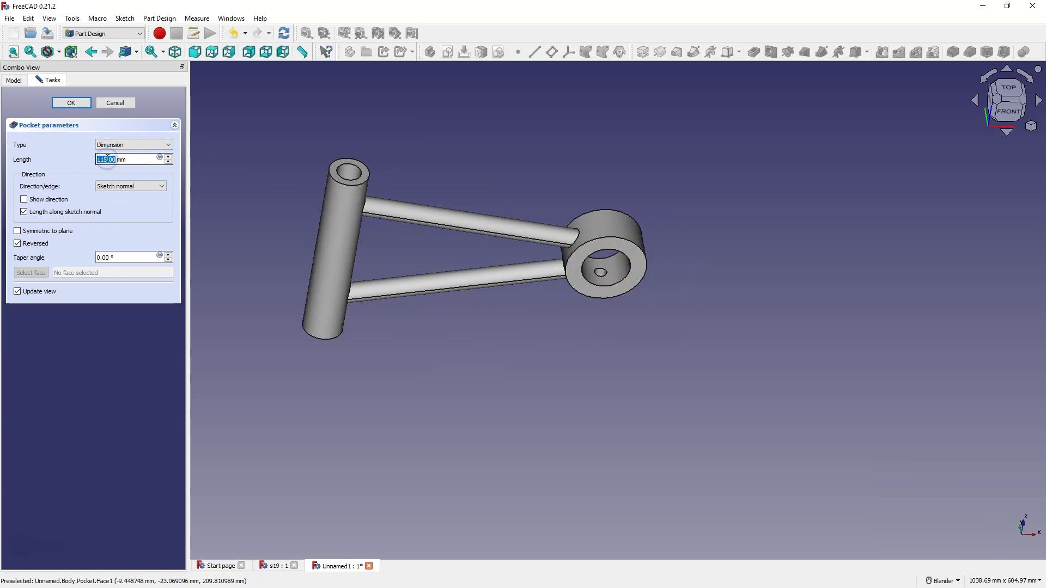
{"action": "middle_click_drag", "start_coordinate": [541, 206], "coordinate": [629, 287]}
{"action": "left_click", "coordinate": [79, 104]}
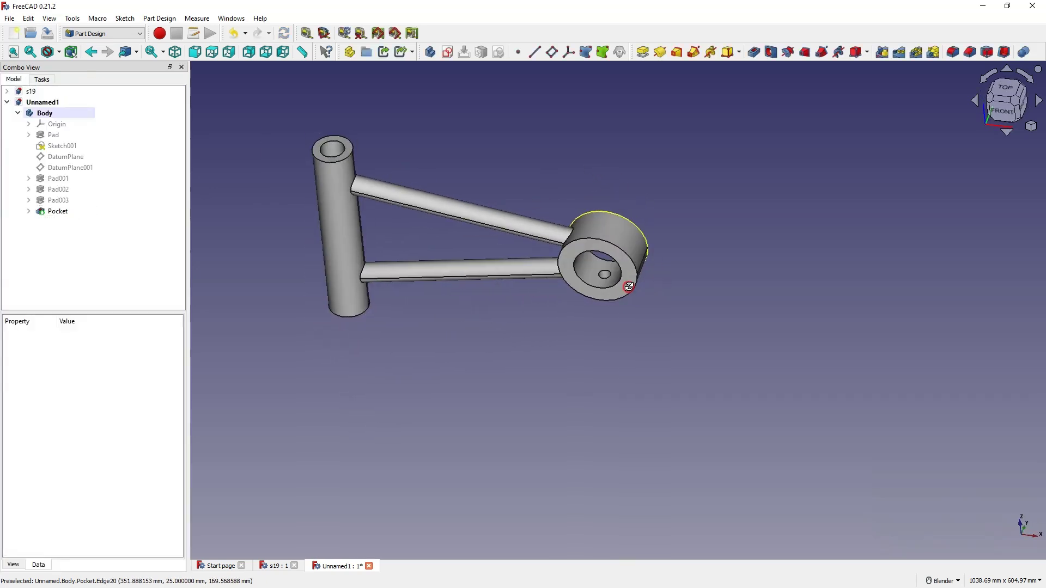
Step: Delete the ring pocket and its 15 mm circle sketch
{"action": "left_click", "coordinate": [65, 213]}
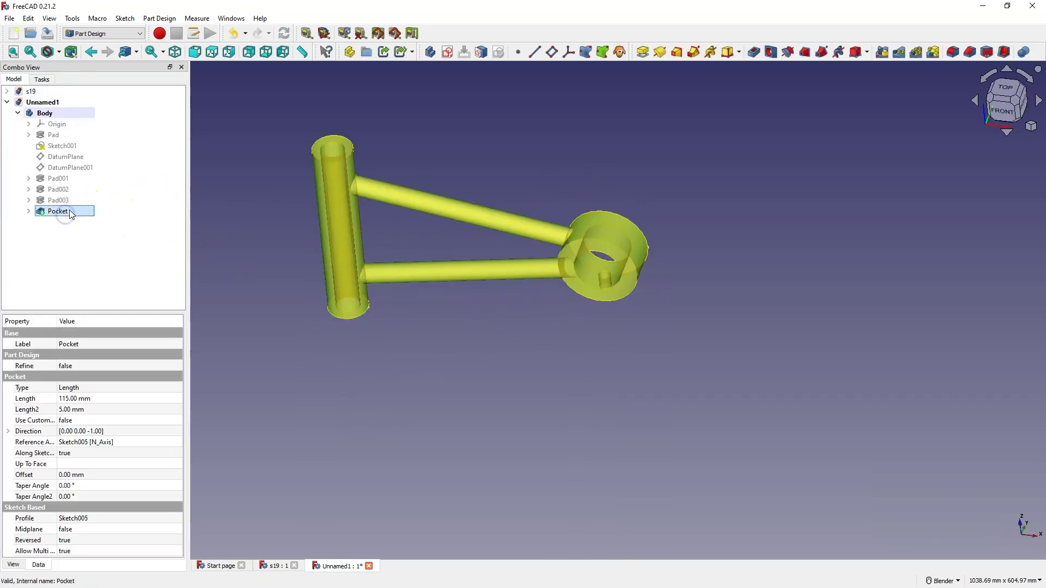
{"action": "key", "text": "Delete"}
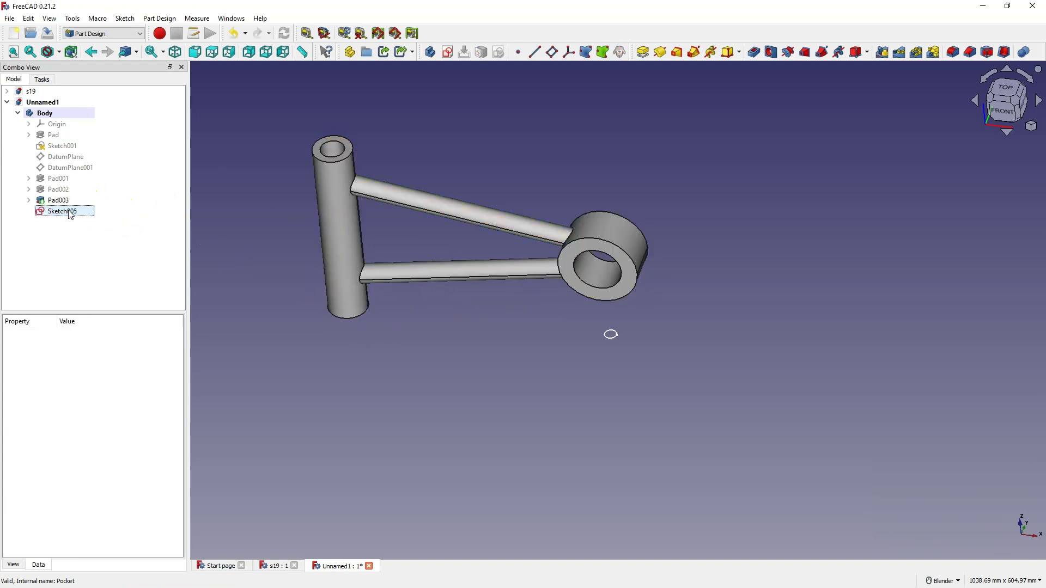
{"action": "left_click", "coordinate": [64, 211]}
{"action": "key", "text": "Delete"}
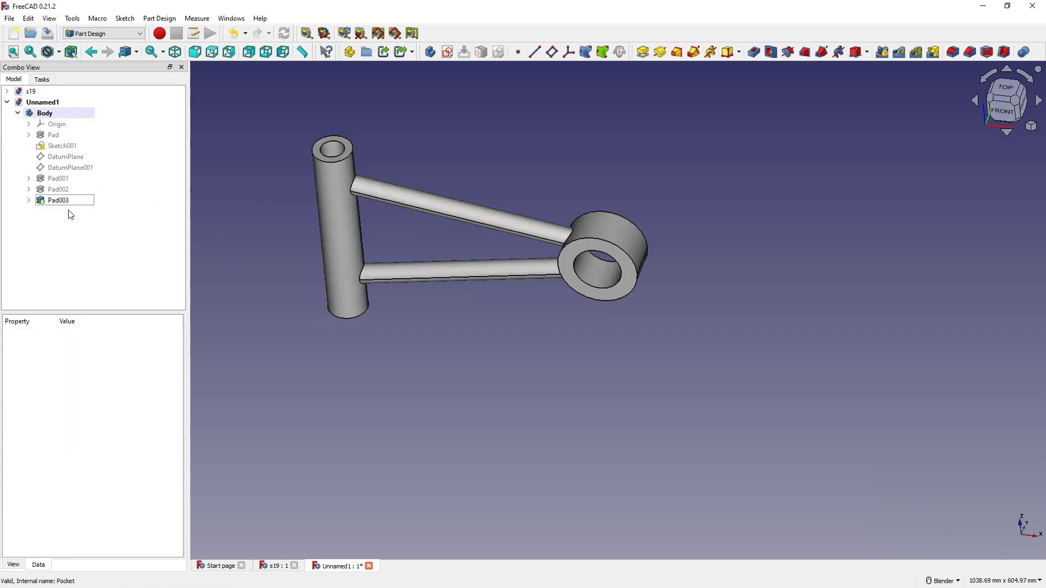
Step: Create a datum plane attached to the ring's inner cylindrical face, rotated 90° around its x-axis
{"action": "middle_click_drag", "start_coordinate": [601, 180], "coordinate": [617, 174]}
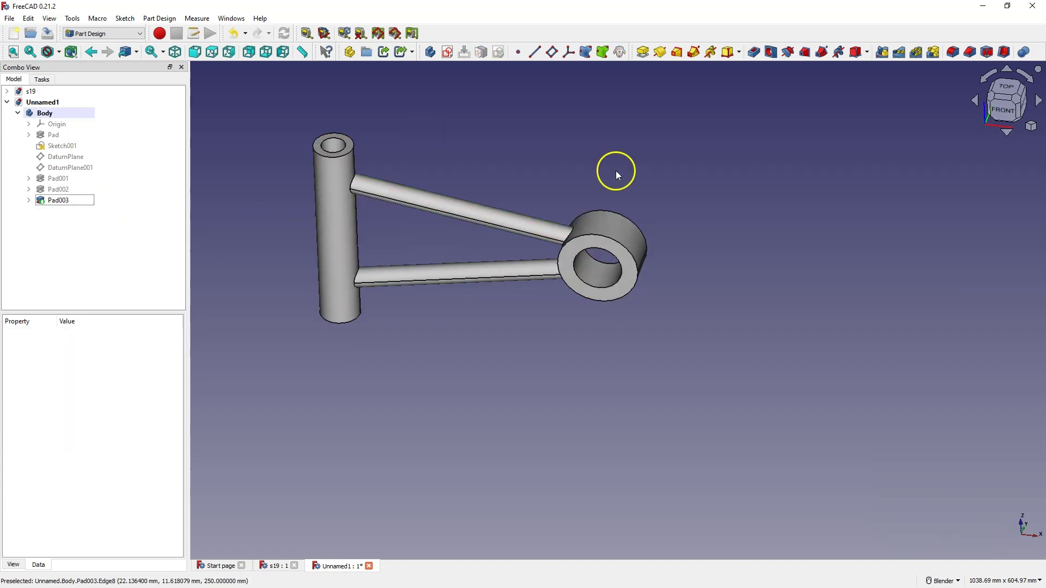
{"action": "left_click", "coordinate": [599, 275]}
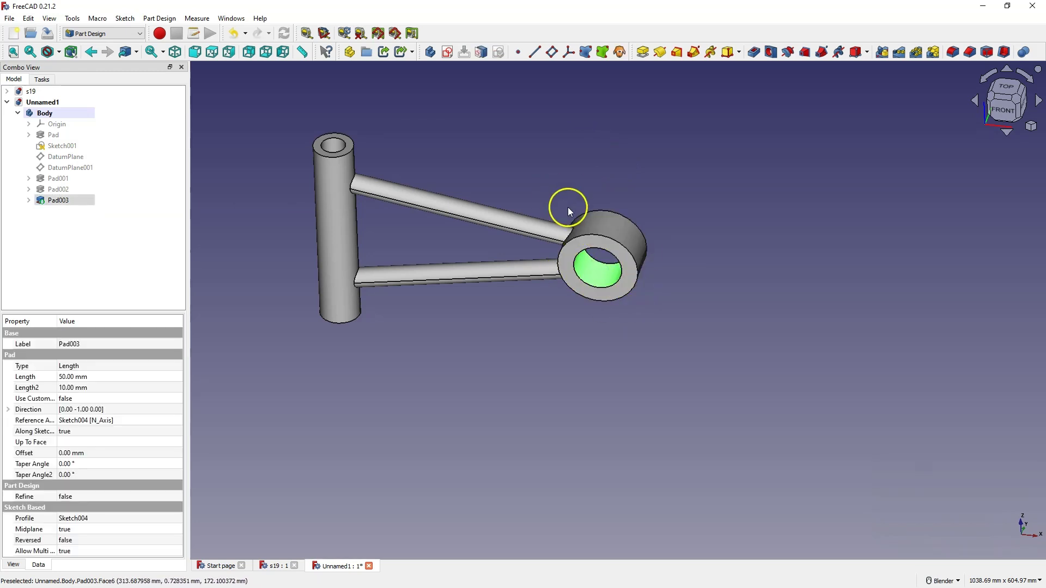
{"action": "left_click", "coordinate": [553, 53]}
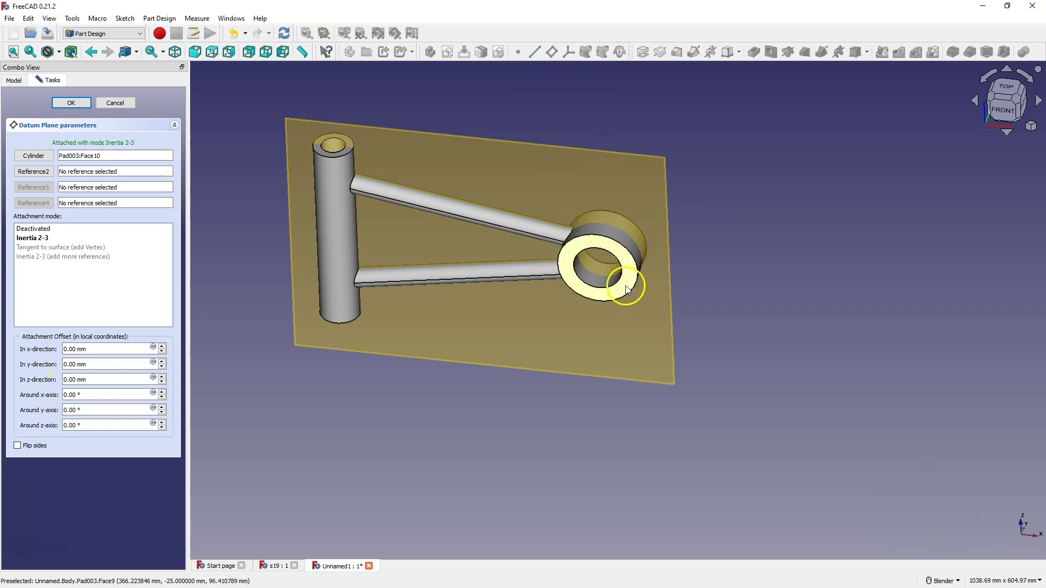
{"action": "left_click", "coordinate": [65, 424]}
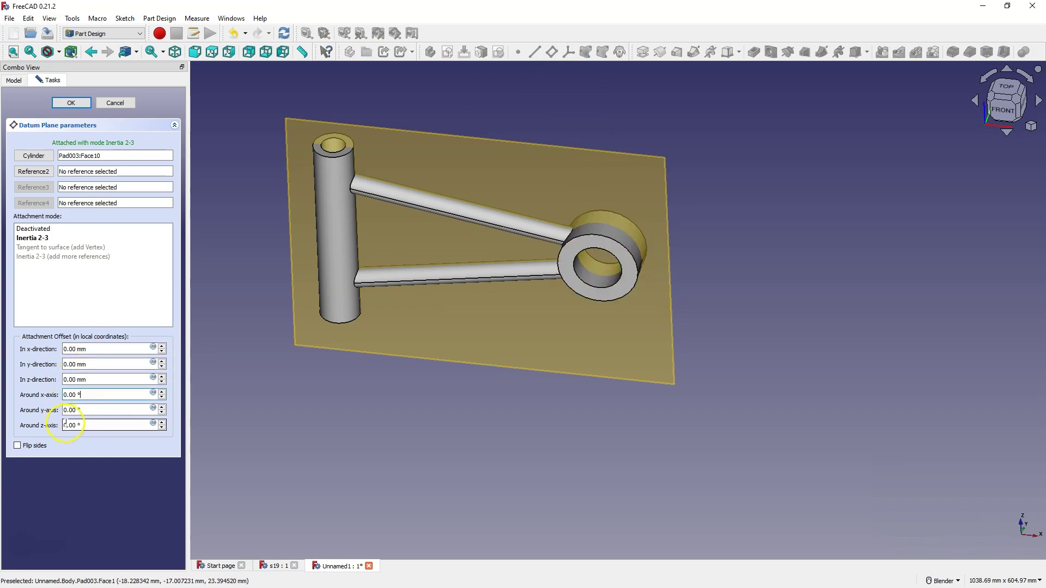
{"action": "left_click", "coordinate": [74, 396]}
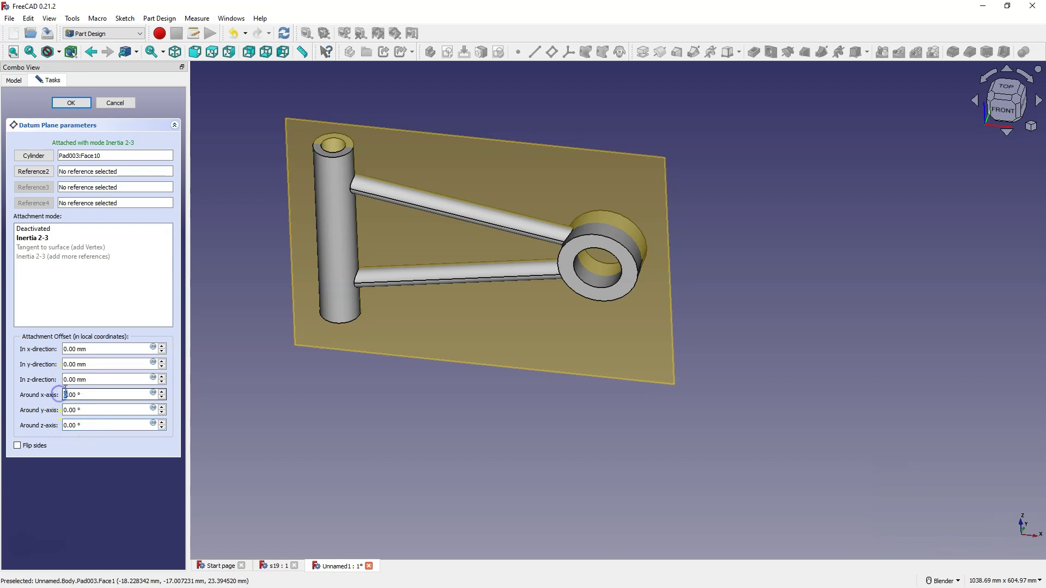
{"action": "left_click", "coordinate": [99, 404]}
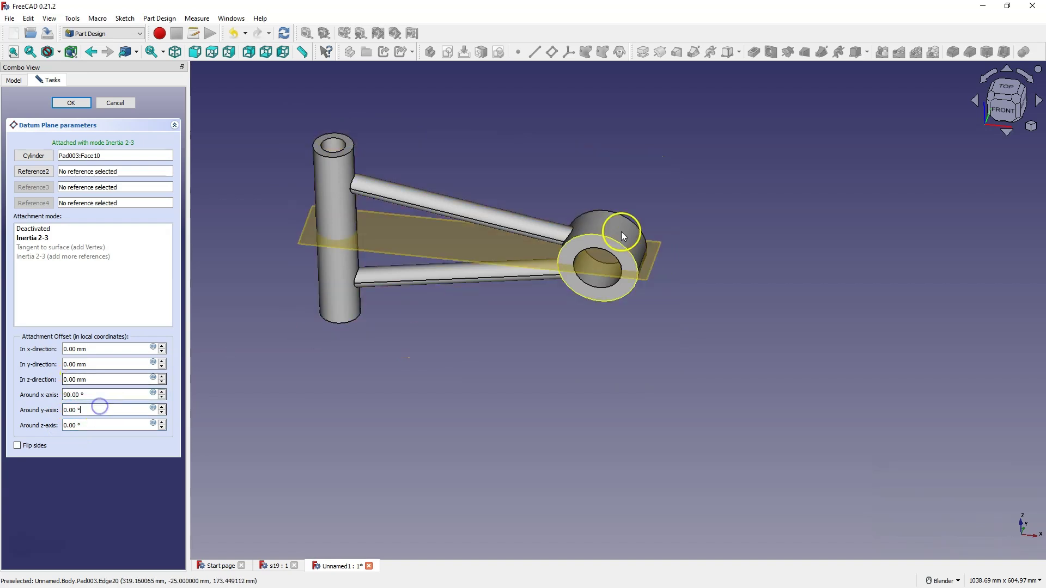
{"action": "middle_click_drag", "start_coordinate": [599, 207], "coordinate": [587, 248]}
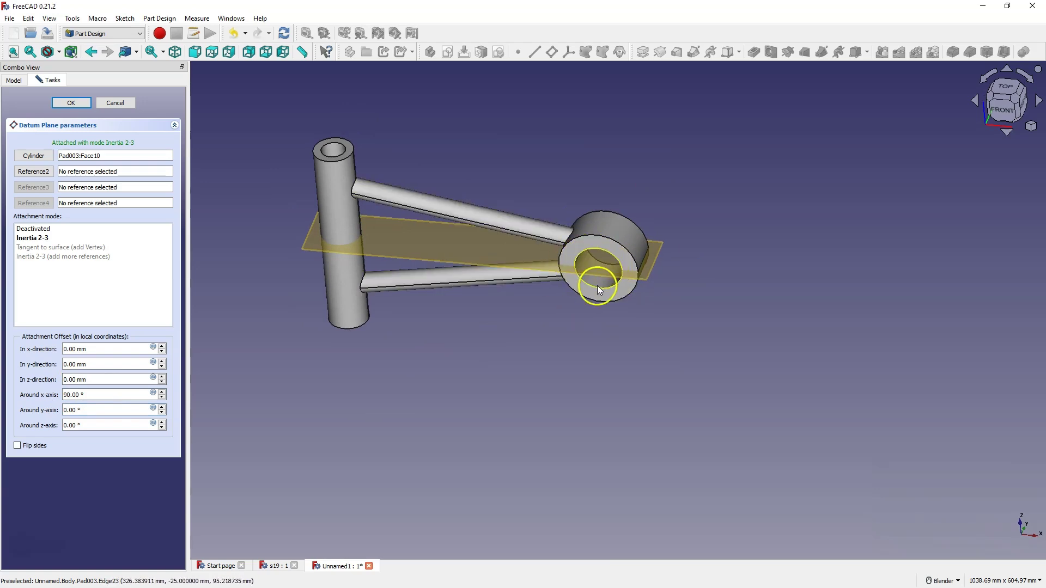
{"action": "left_click", "coordinate": [68, 103]}
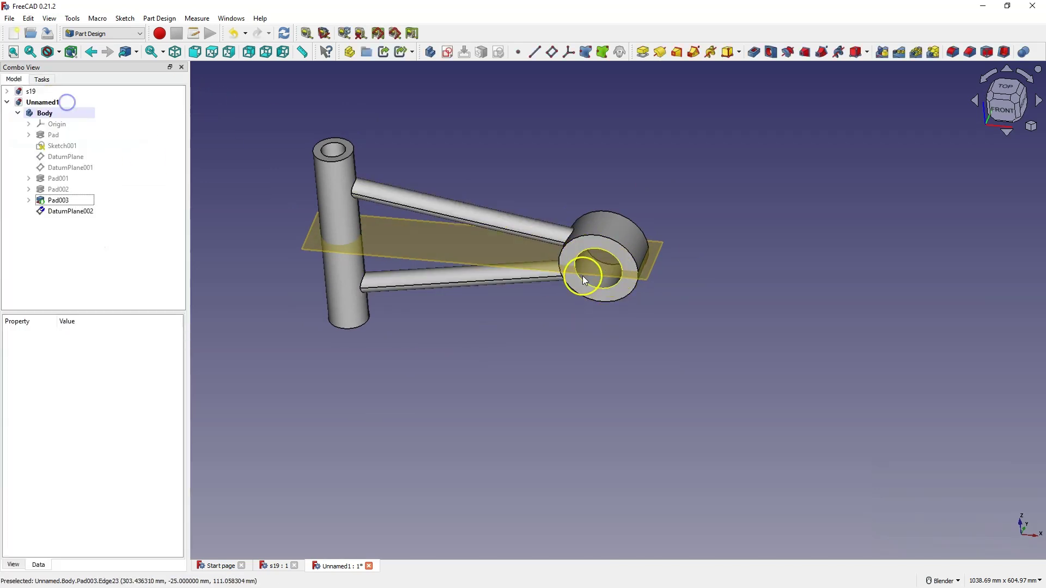
Step: Start a sketch on the new datum plane through the ring and switch on the section view
{"action": "left_click", "coordinate": [468, 238]}
{"action": "left_click", "coordinate": [450, 54]}
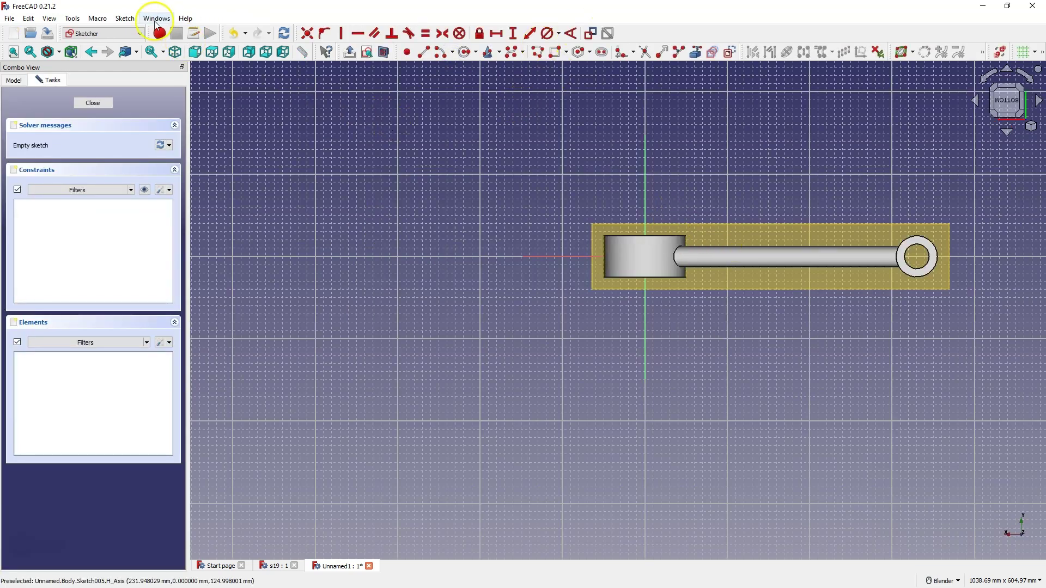
{"action": "left_click", "coordinate": [124, 19]}
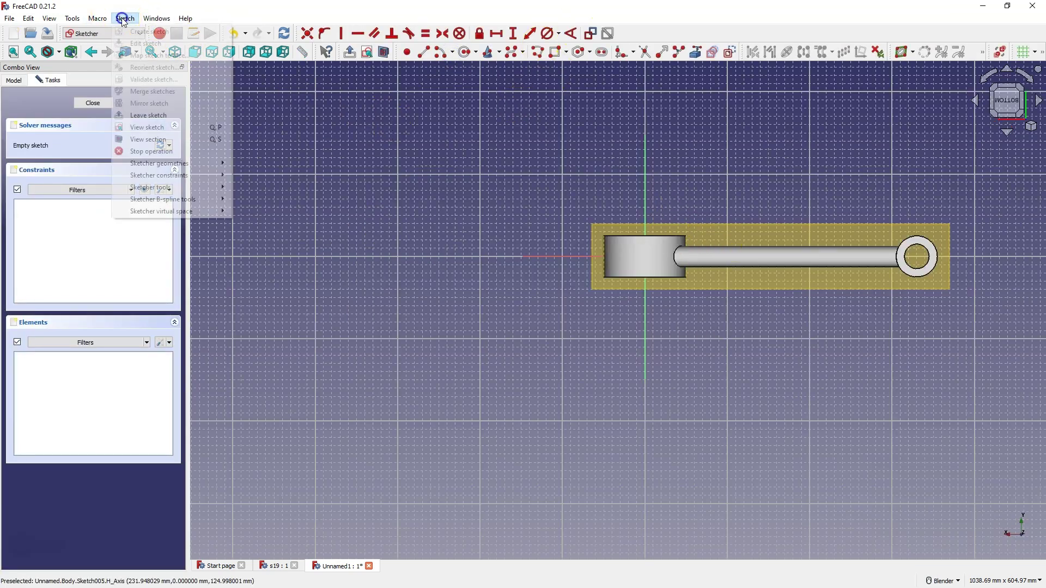
{"action": "left_click", "coordinate": [148, 139]}
{"action": "scroll", "coordinate": [648, 254], "scroll_direction": "up", "scroll_amount": 5}
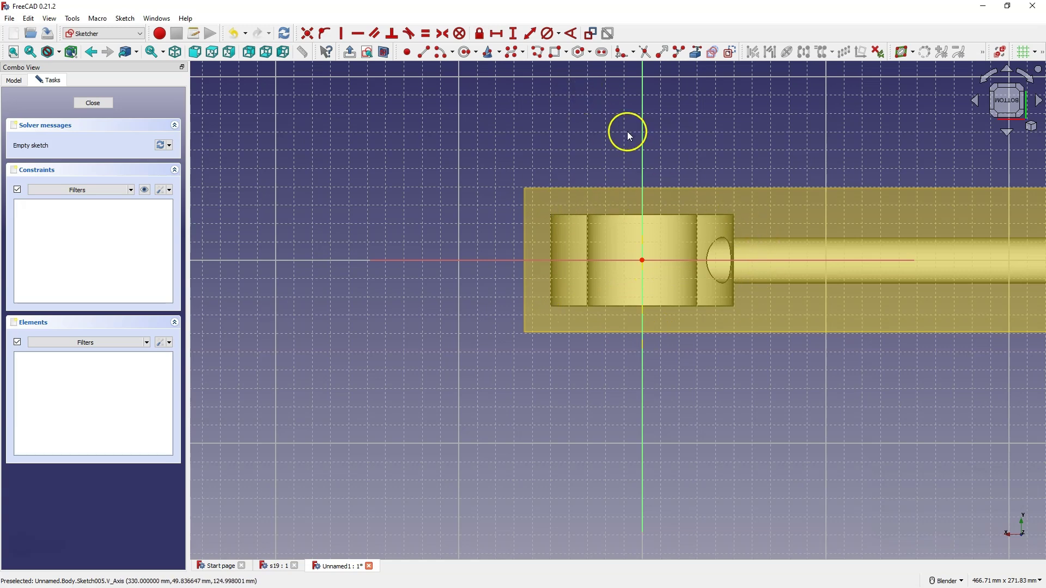
Step: Draw a circle about 22 mm in diameter centred on the sketch origin
{"action": "left_click", "coordinate": [465, 52]}
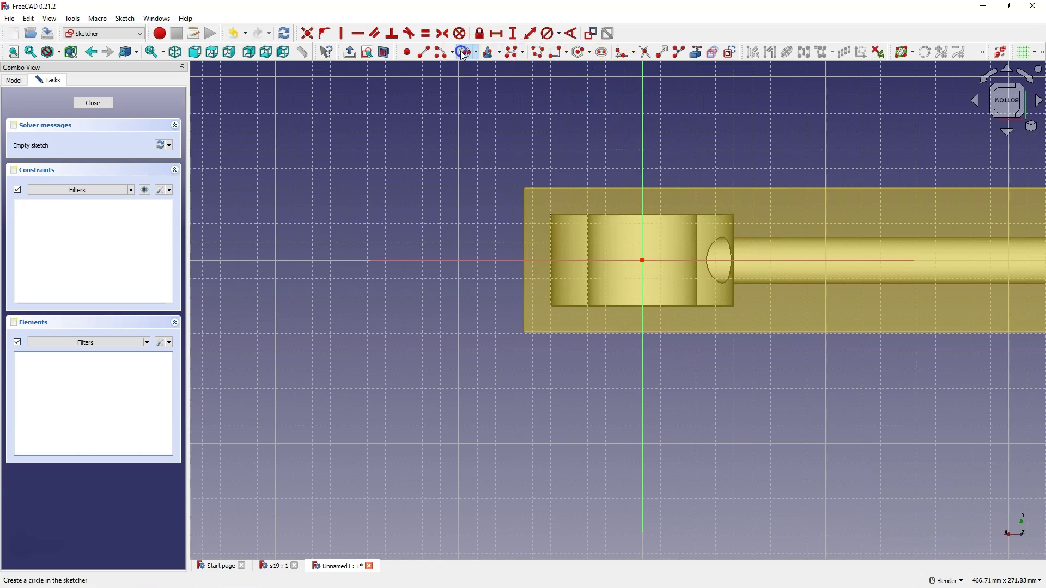
{"action": "left_click", "coordinate": [642, 260]}
{"action": "left_click", "coordinate": [655, 275]}
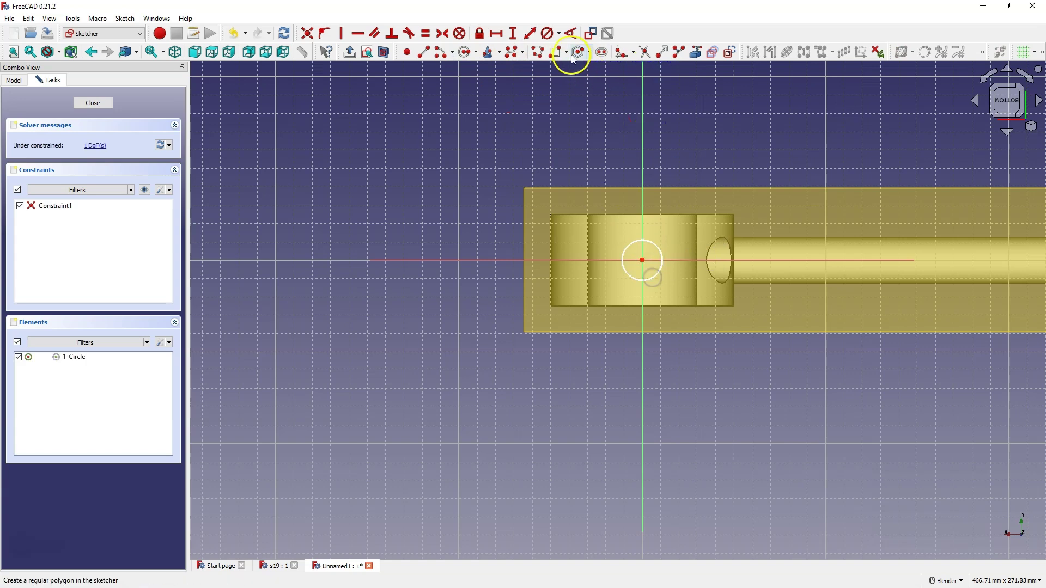
Step: Set the circle's diameter to 15 mm and close the sketch
{"action": "left_click", "coordinate": [547, 33]}
{"action": "left_click", "coordinate": [661, 252]}
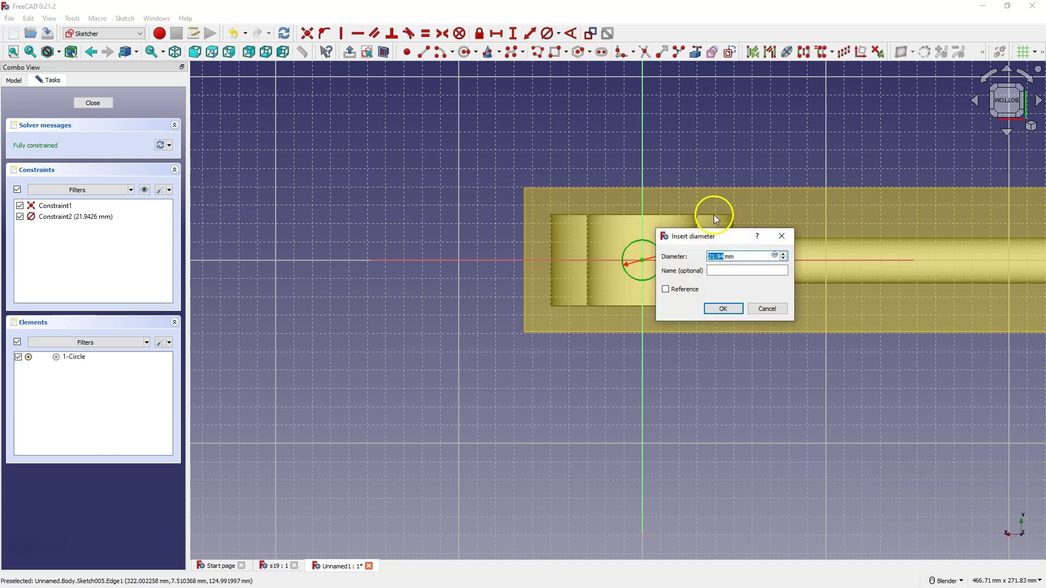
{"action": "type", "text": "15"}
{"action": "key", "text": "Return"}
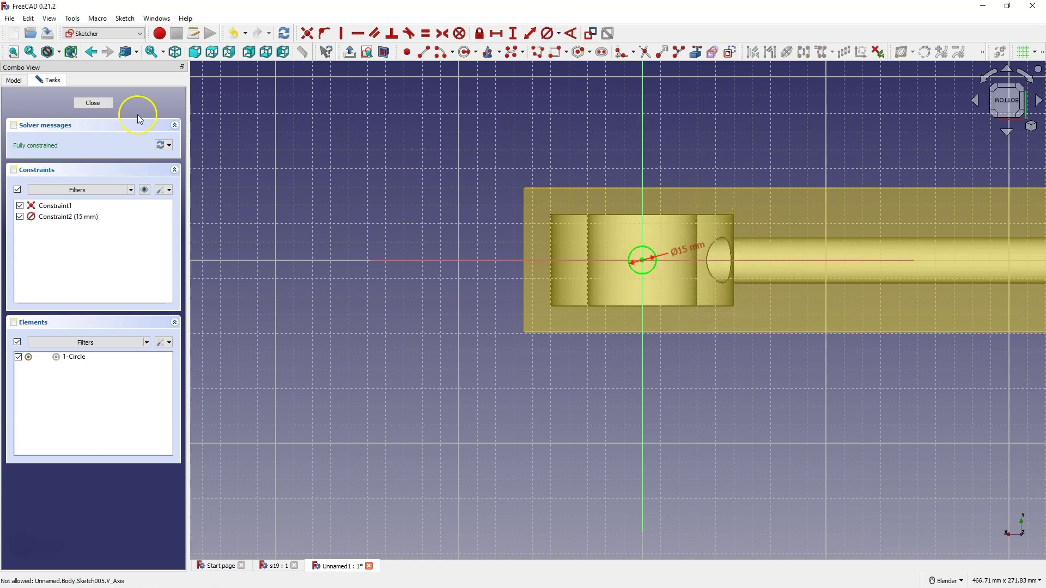
{"action": "left_click", "coordinate": [89, 103]}
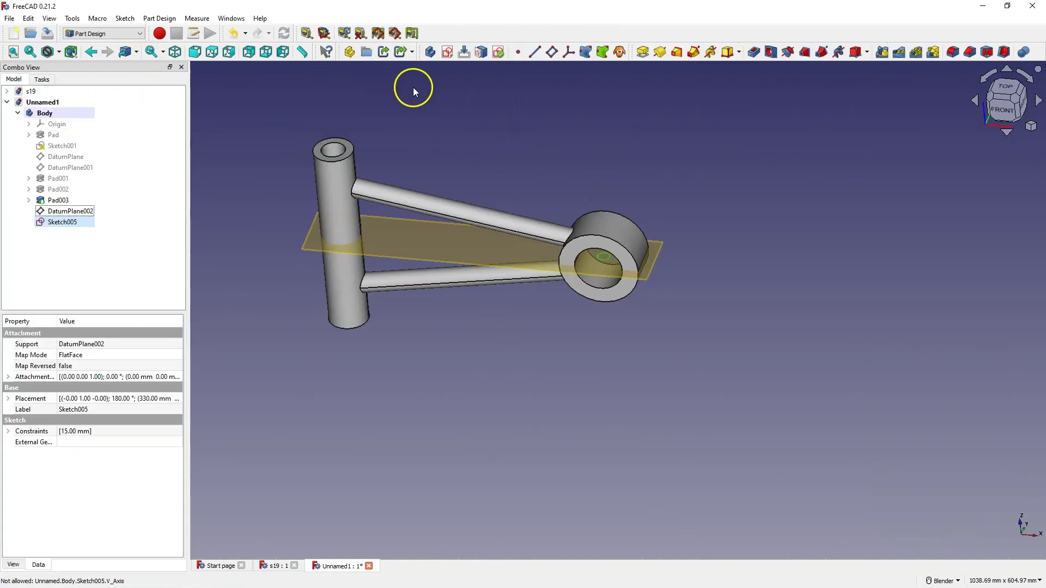
Step: Pocket the 15 mm circle up to the ring's outer cylindrical face
{"action": "left_click", "coordinate": [753, 52]}
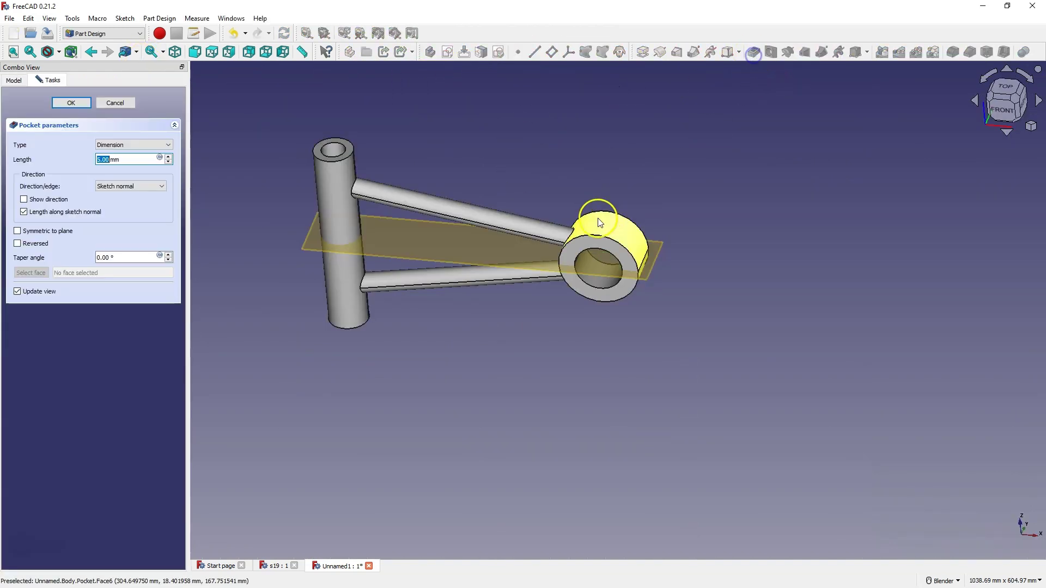
{"action": "left_click", "coordinate": [130, 145]}
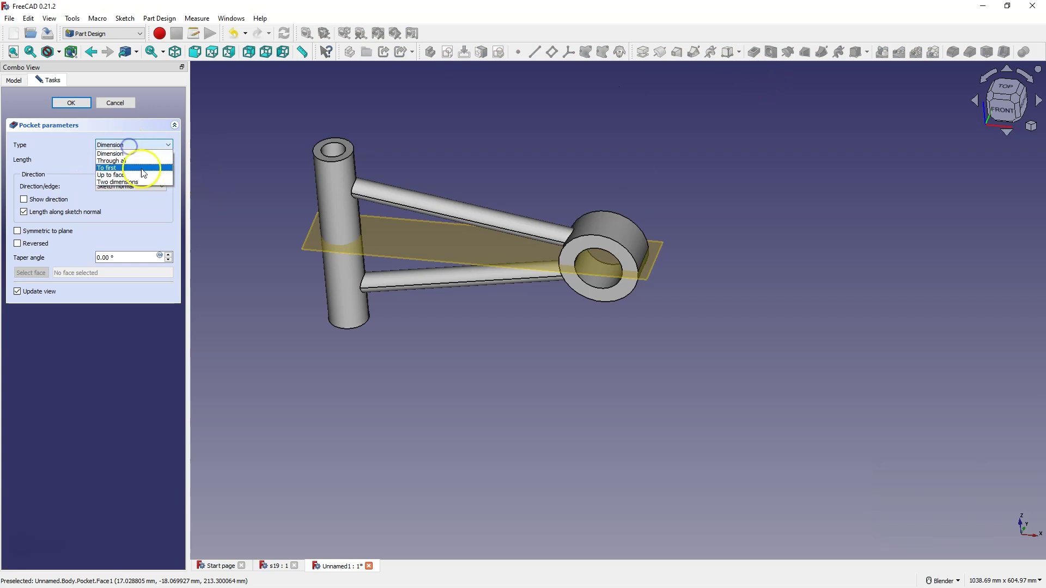
{"action": "left_click", "coordinate": [125, 175]}
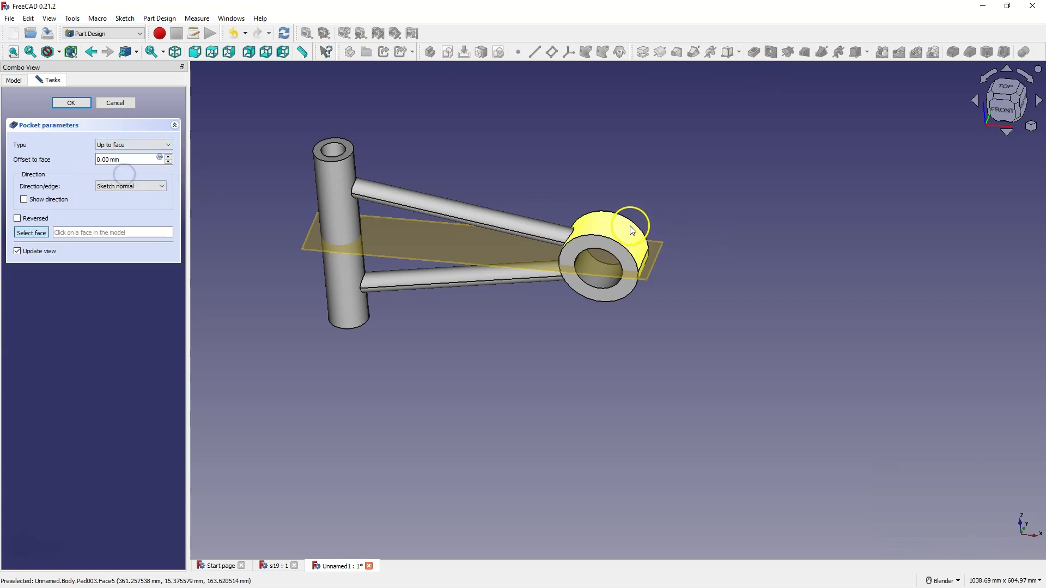
{"action": "left_click", "coordinate": [599, 228]}
{"action": "middle_click_drag", "start_coordinate": [645, 224], "coordinate": [647, 173]}
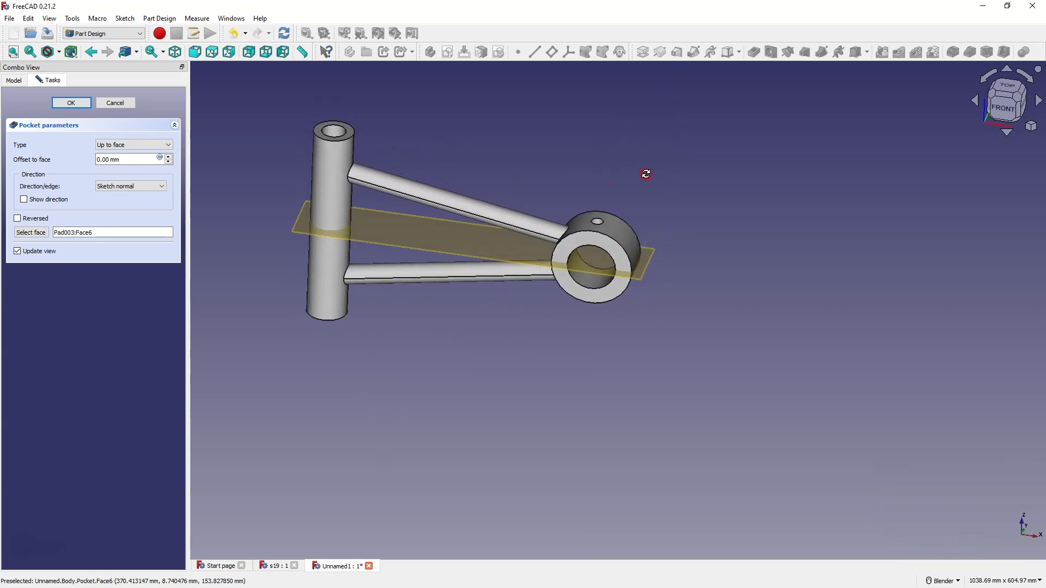
{"action": "left_click", "coordinate": [71, 102]}
Step: Hide the datum plane through the ring and show the bracket in isometric view
{"action": "left_click", "coordinate": [69, 211]}
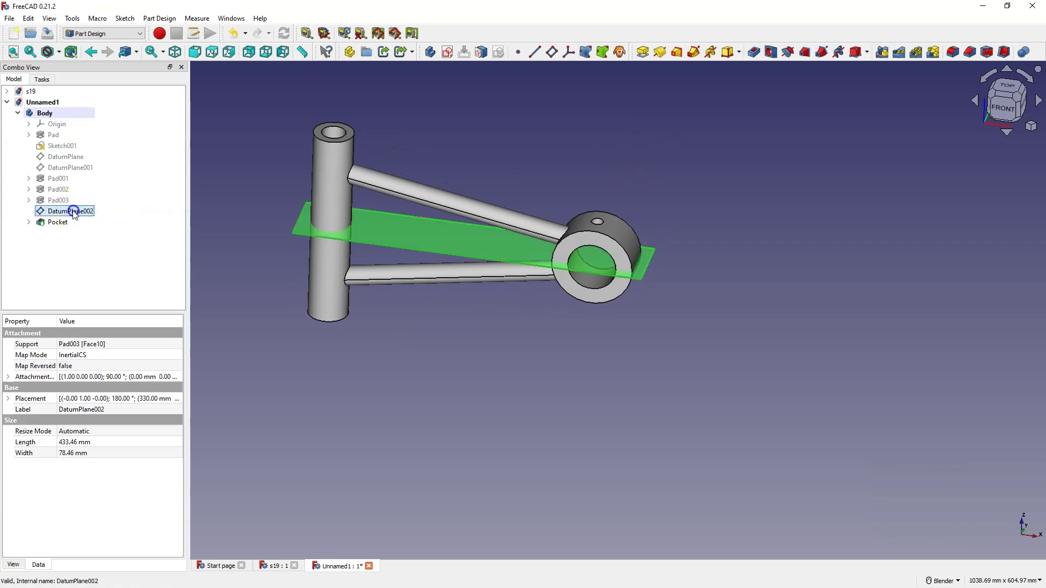
{"action": "key", "text": "space"}
{"action": "scroll", "coordinate": [672, 231], "scroll_direction": "down", "scroll_amount": 3}
{"action": "key", "text": "0"}
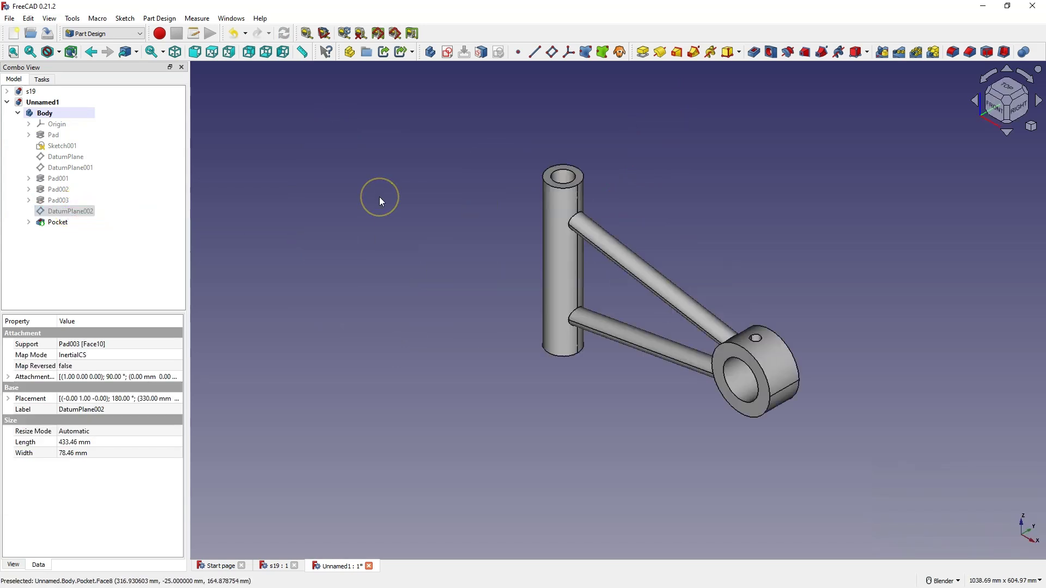
{"action": "scroll", "coordinate": [728, 316], "scroll_direction": "down", "scroll_amount": 2}
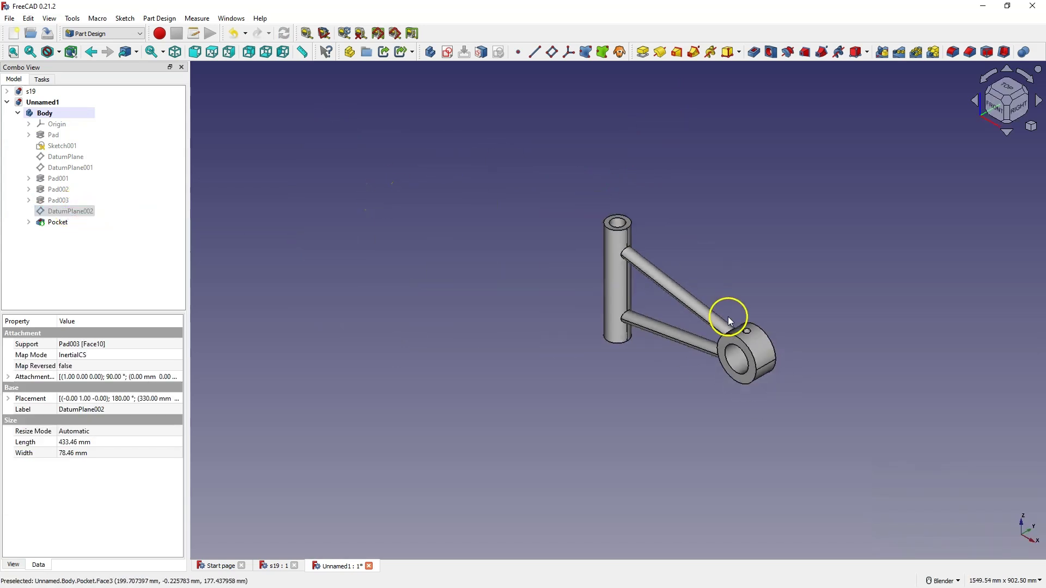
{"action": "scroll", "coordinate": [779, 341], "scroll_direction": "up", "scroll_amount": 5}
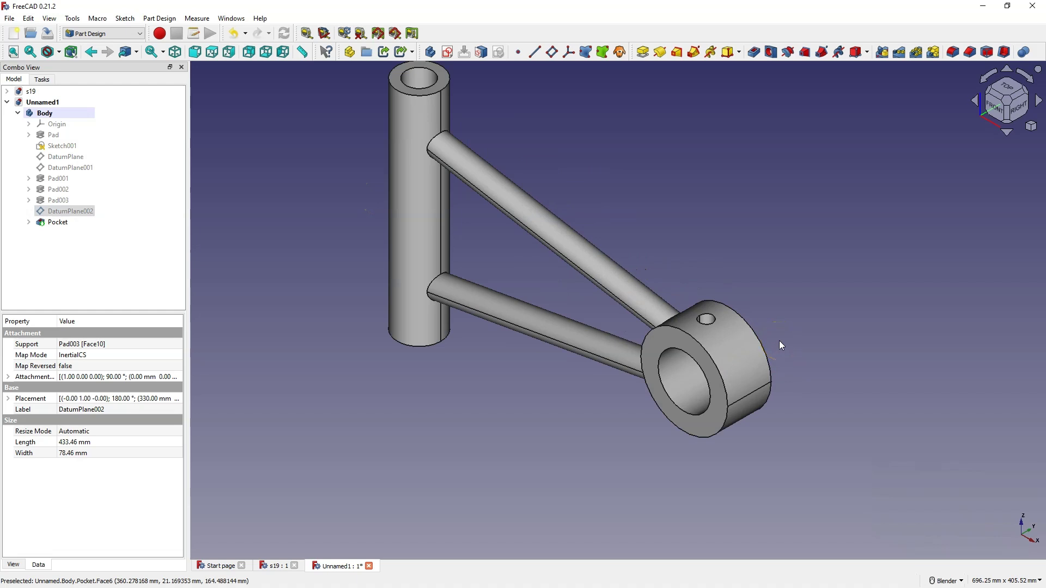